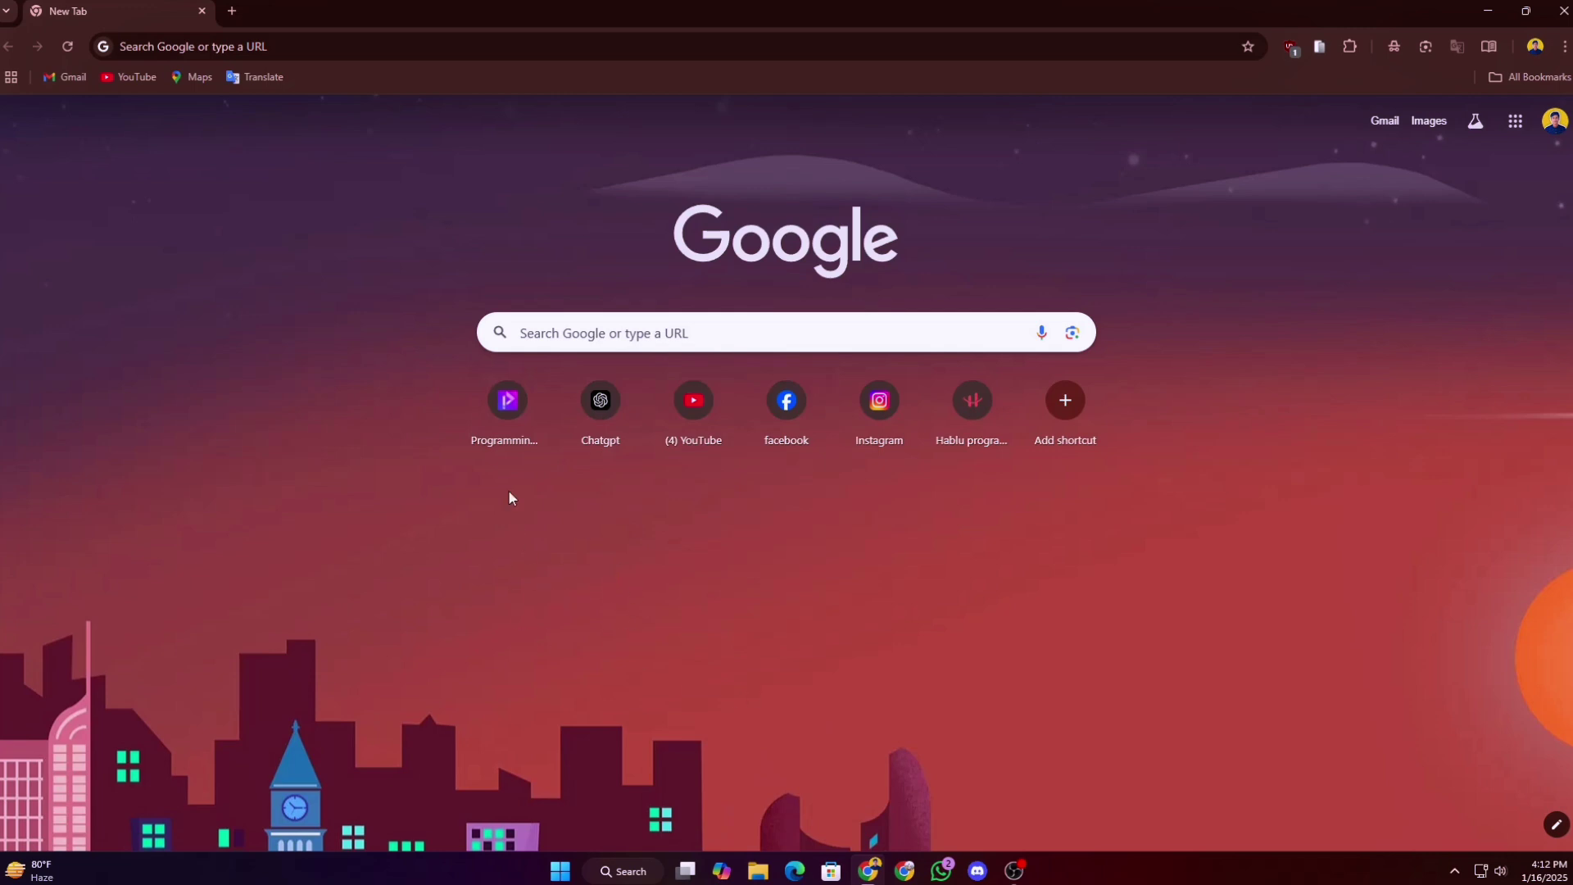
Search Google for "vs code install" and open the official Visual Studio Code download page.
left_click(540, 330)
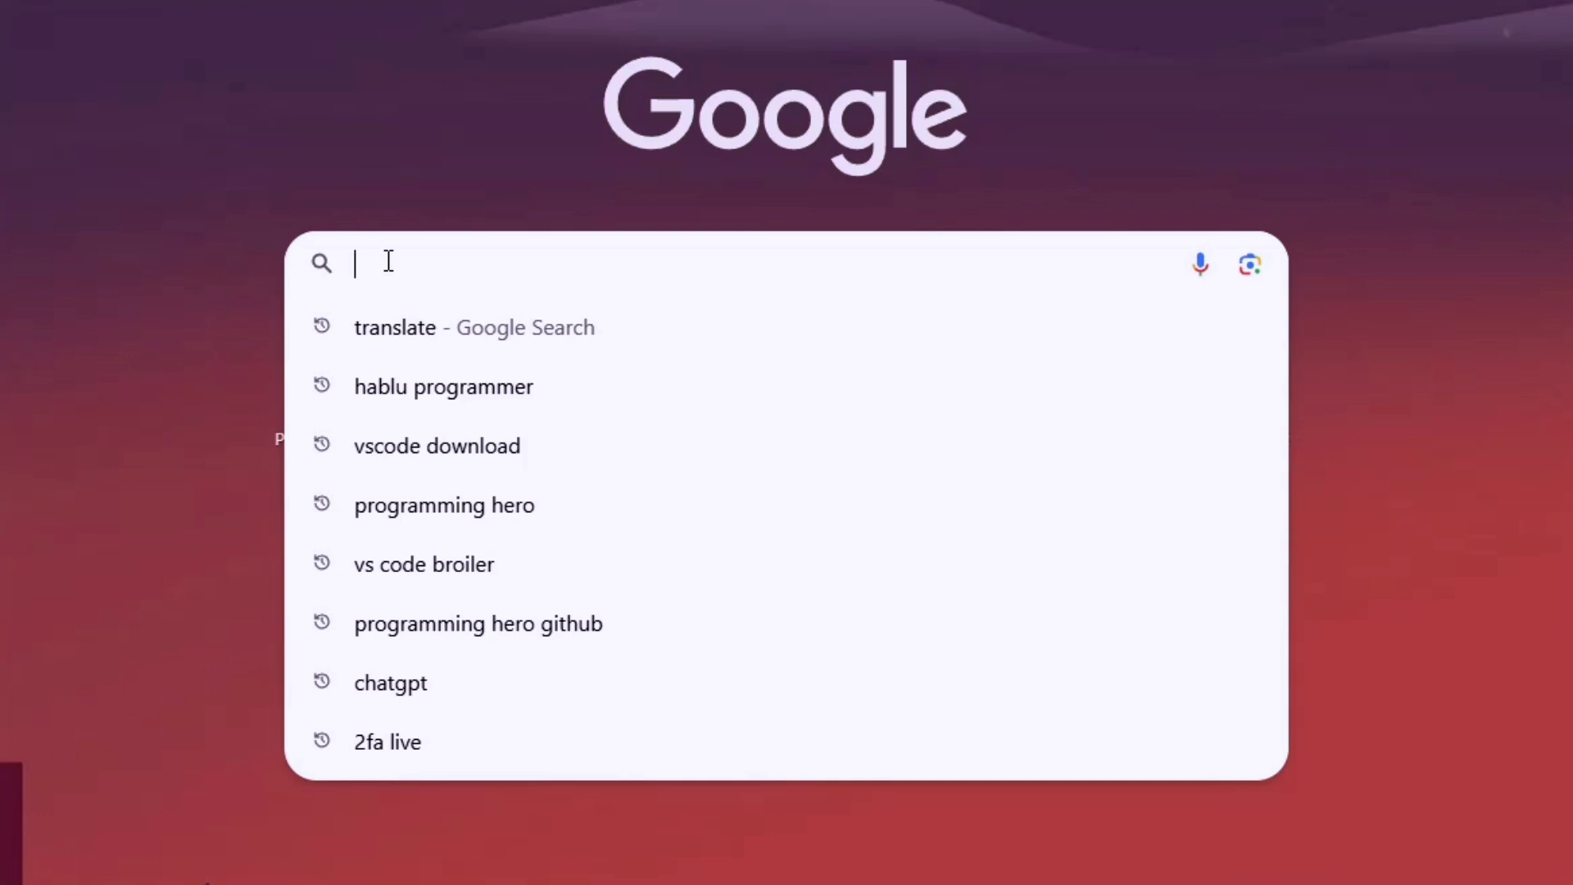
type("vs")
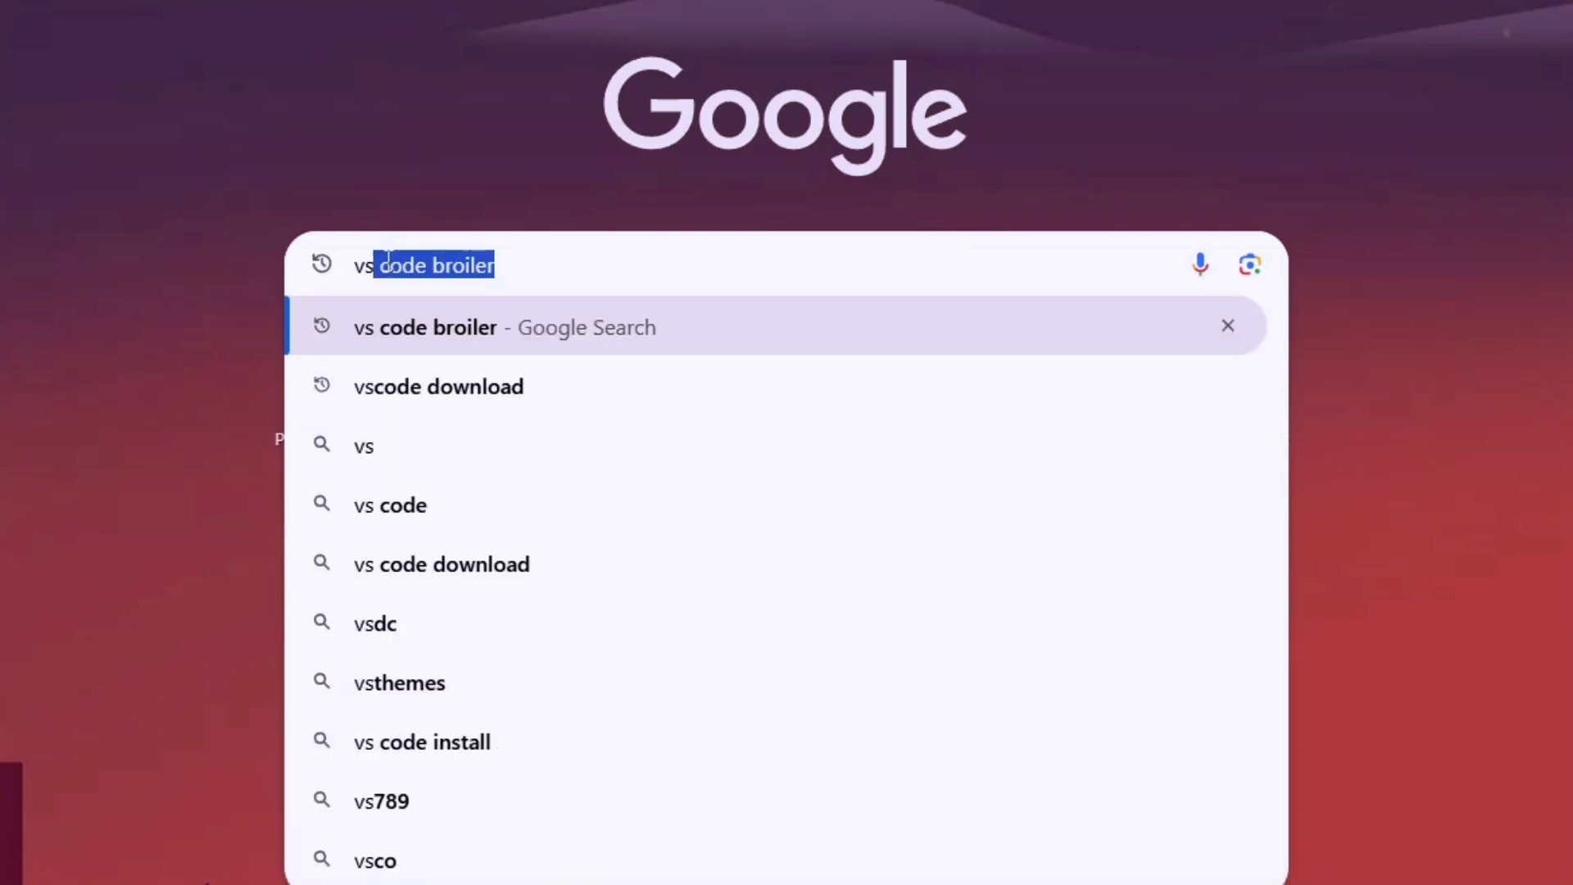
type(" cod")
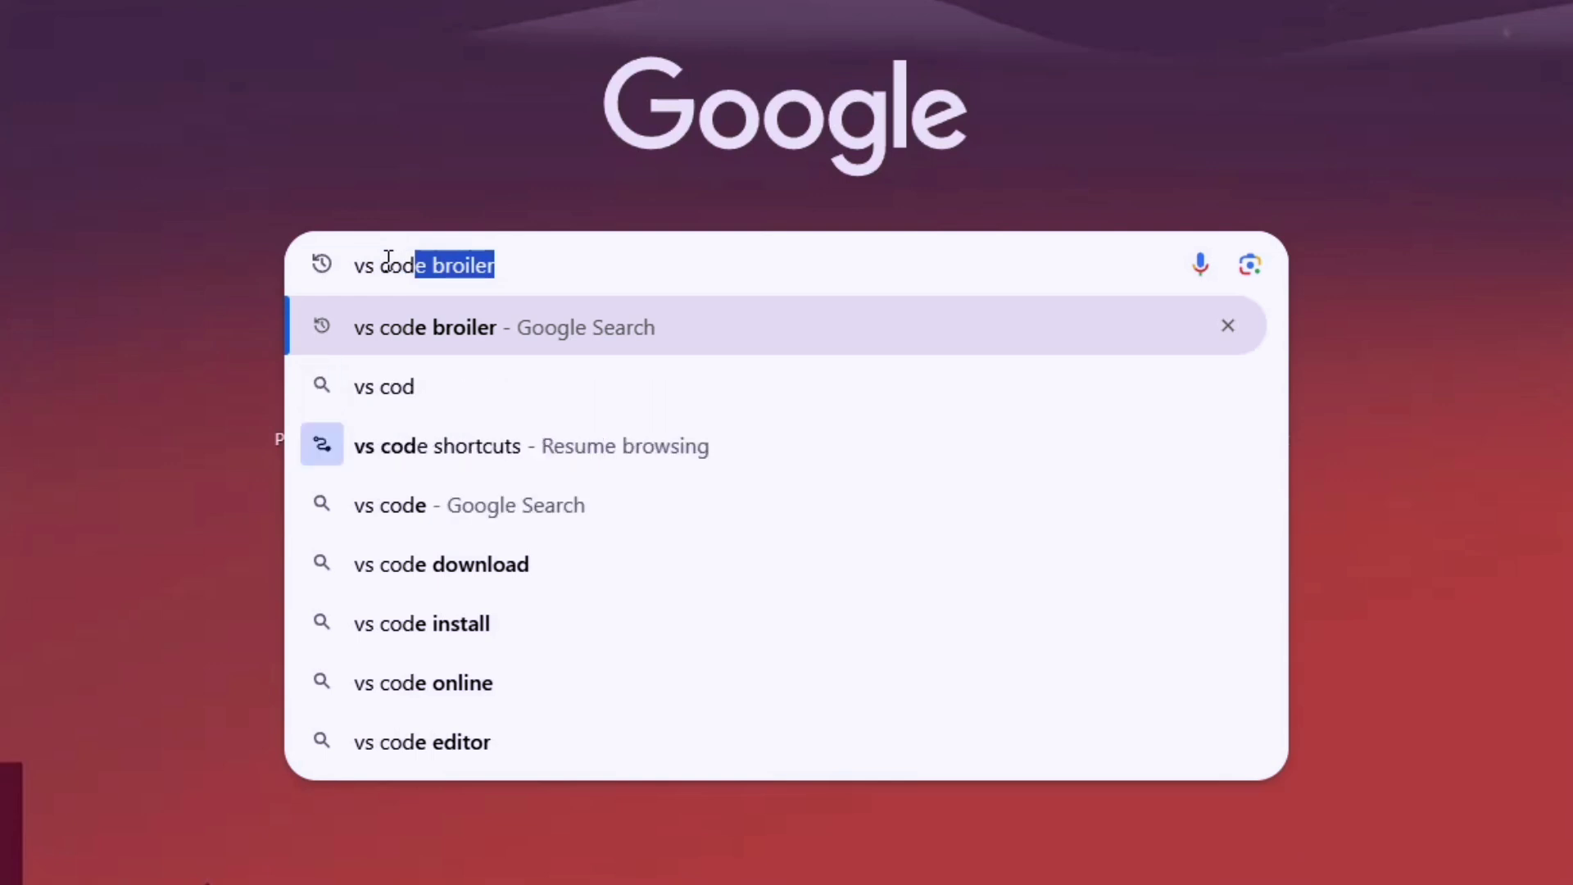
type("e in")
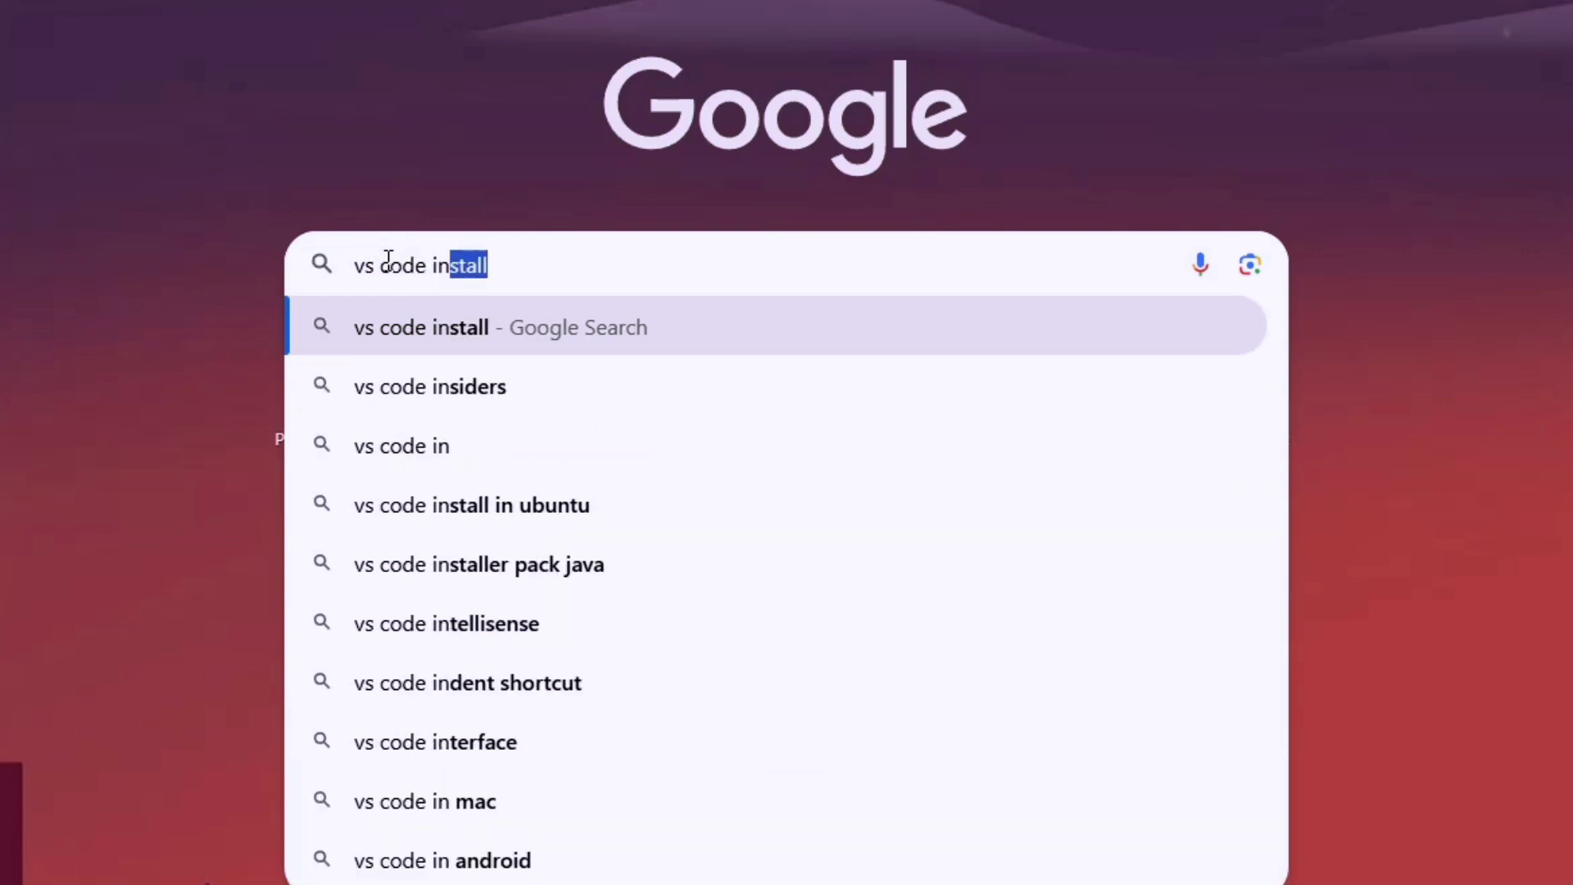
key("Return")
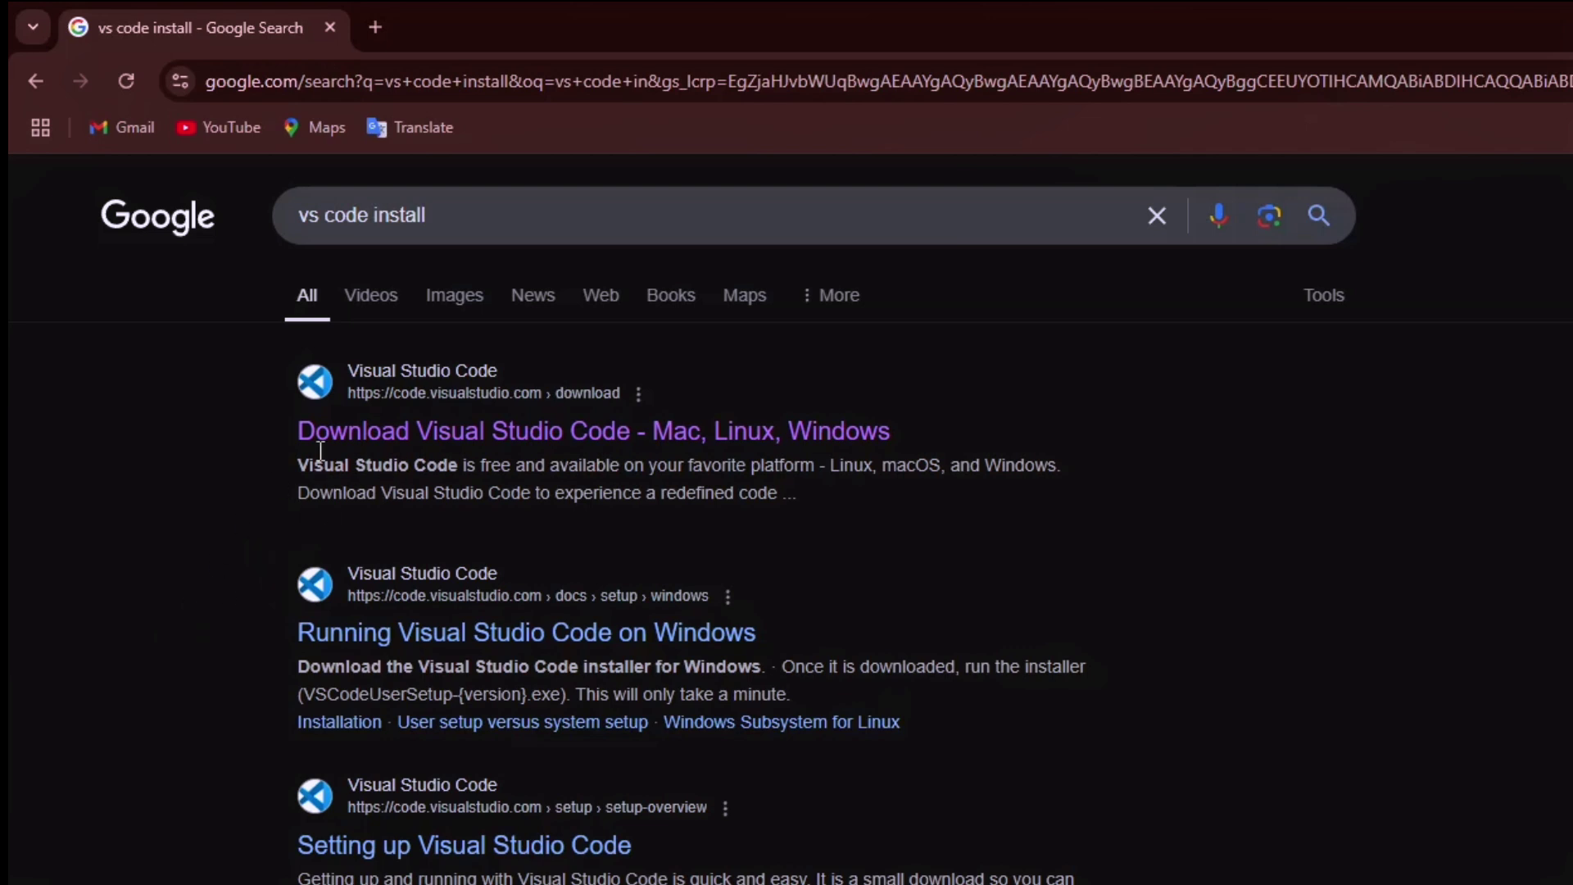
left_click(514, 443)
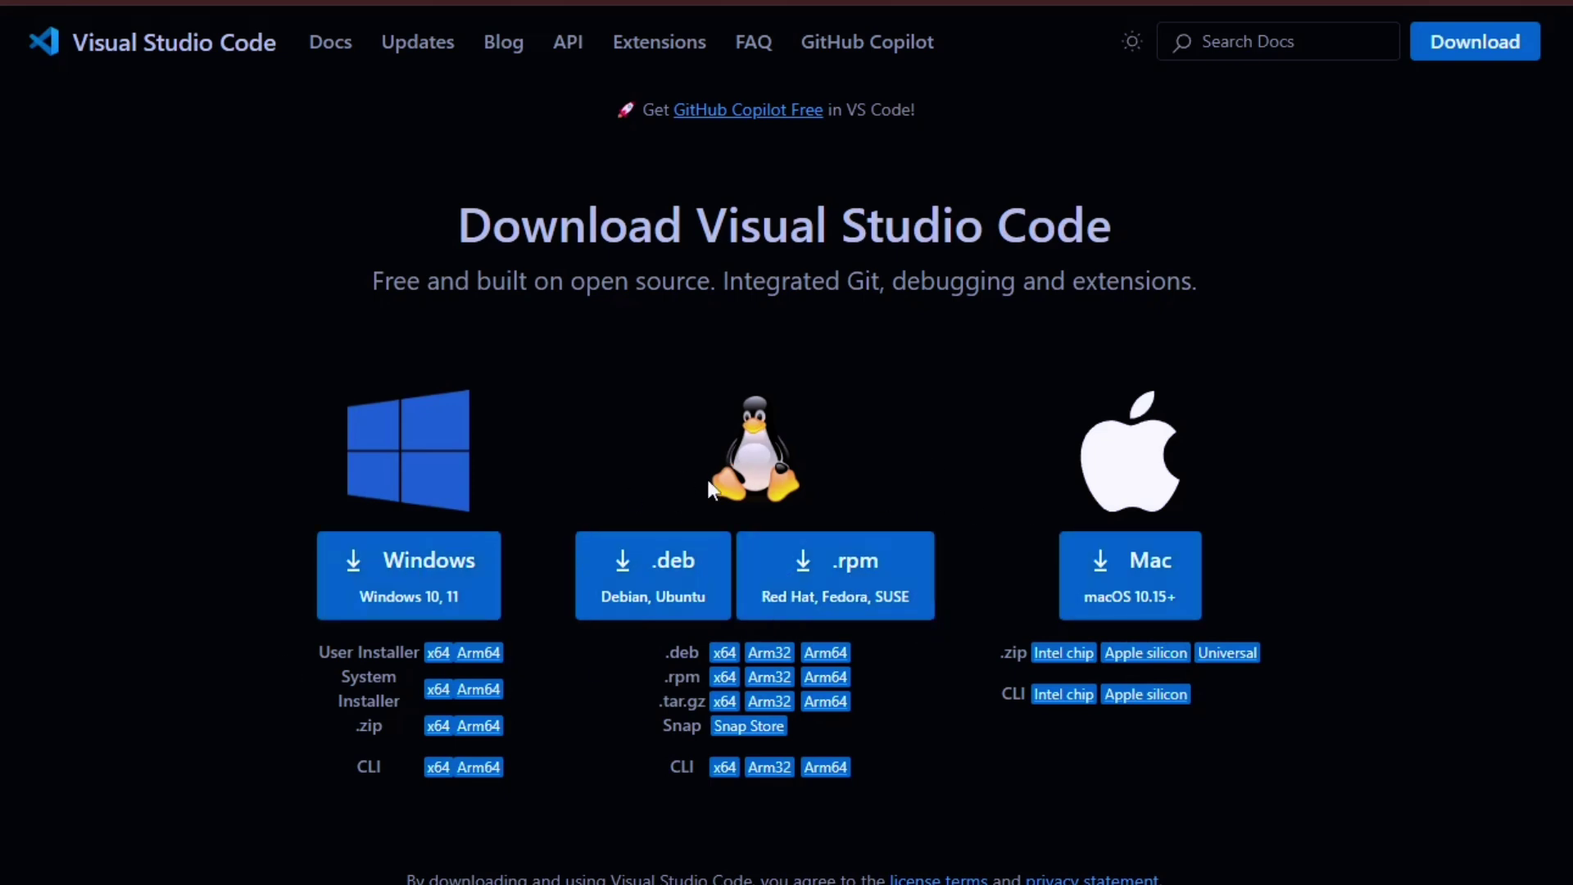
Download the Windows version of Visual Studio Code and run the downloaded installer once it has finished.
left_click(394, 584)
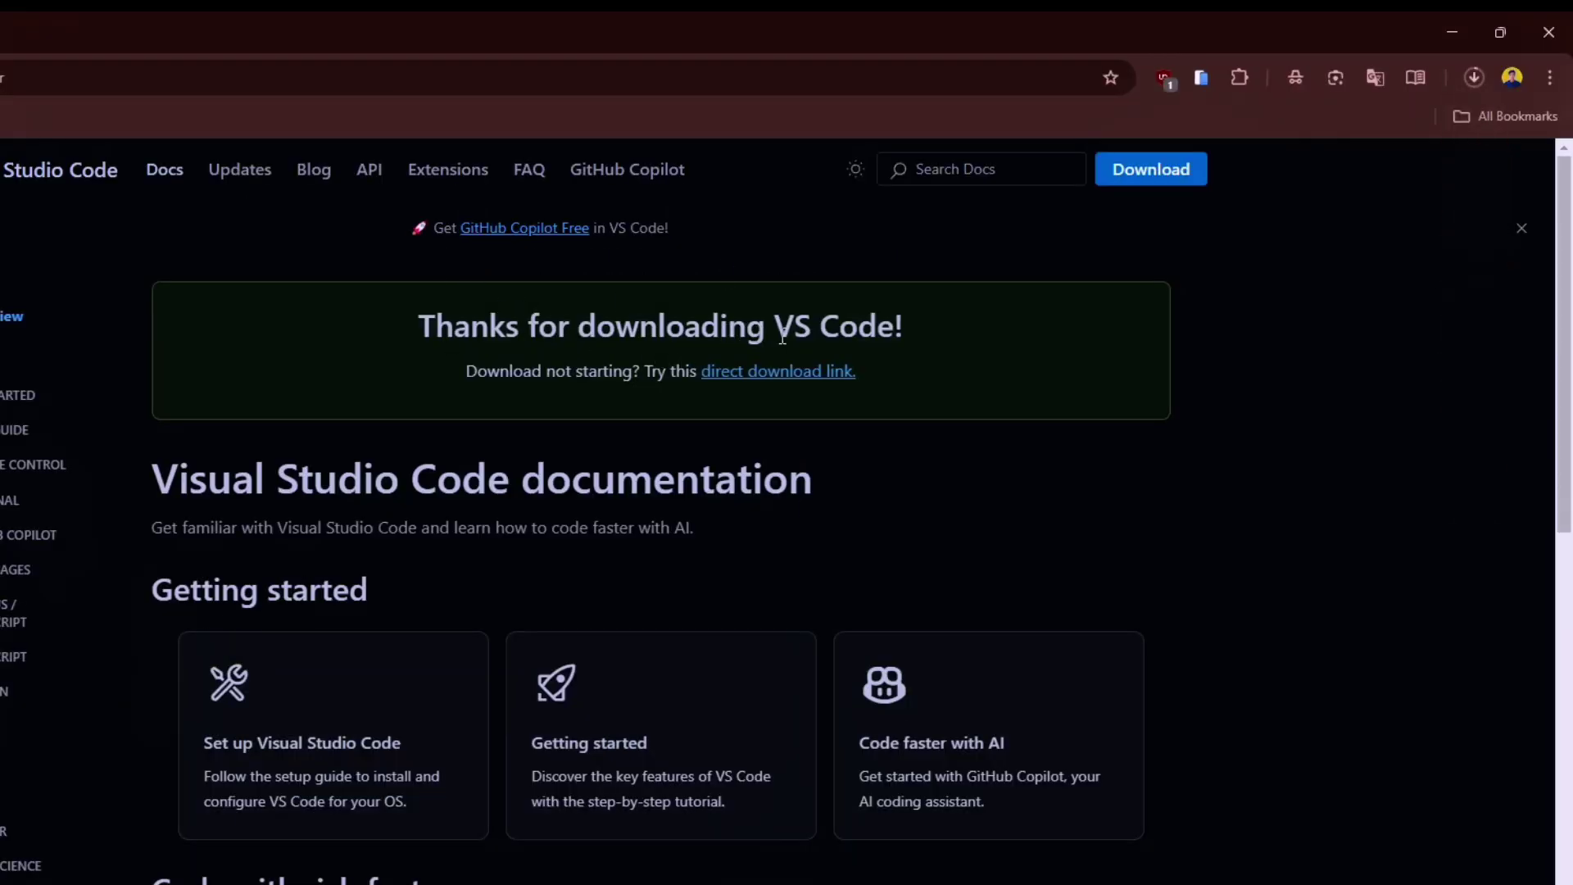
left_click(1474, 78)
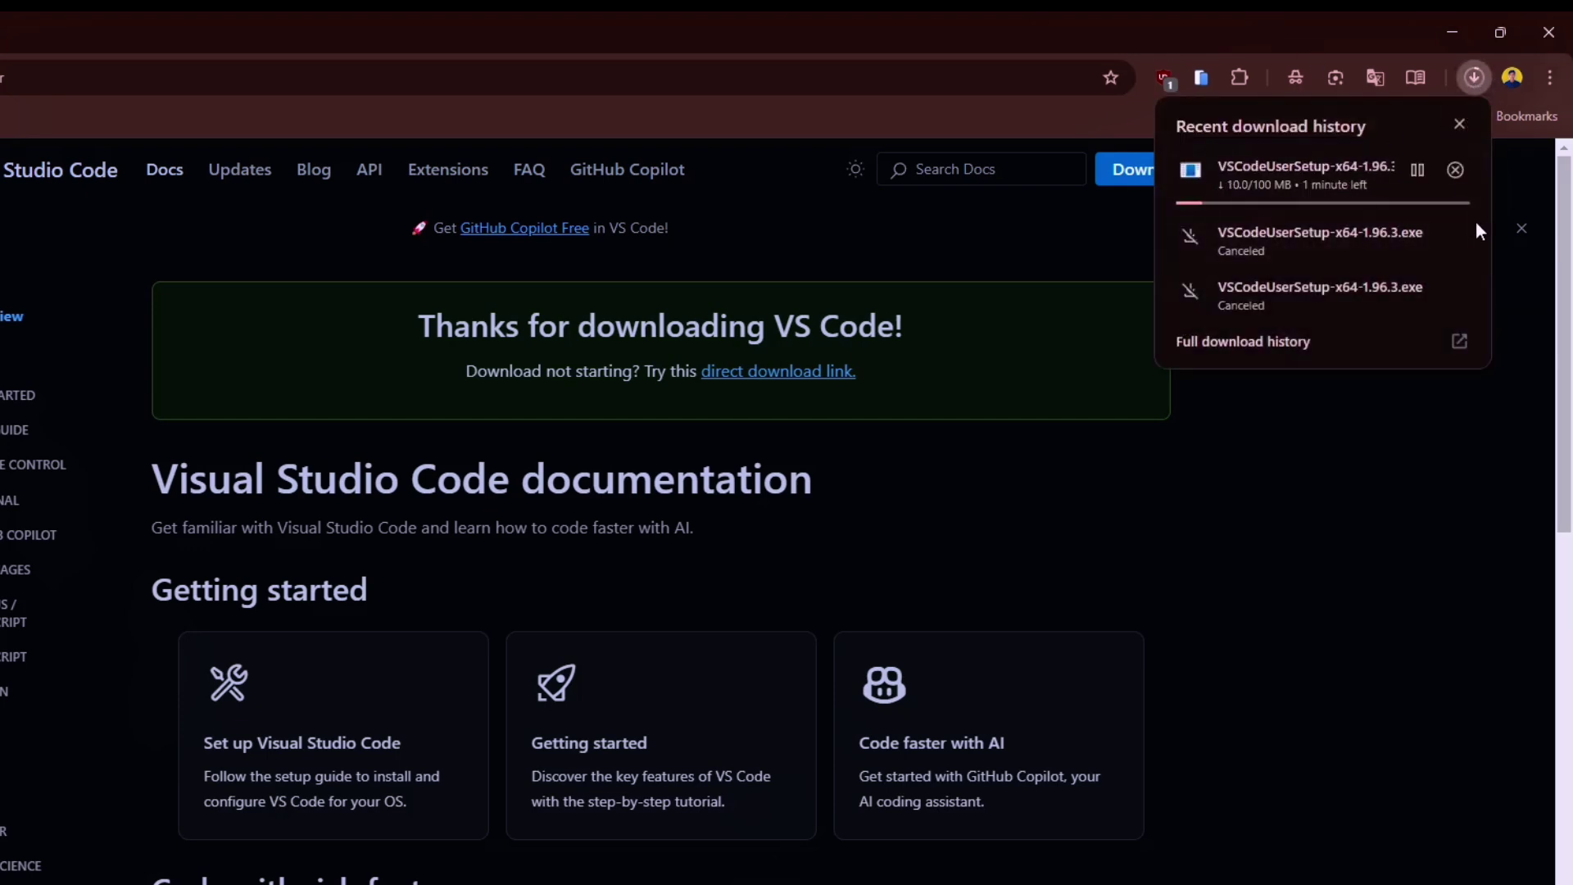
left_click(1460, 125)
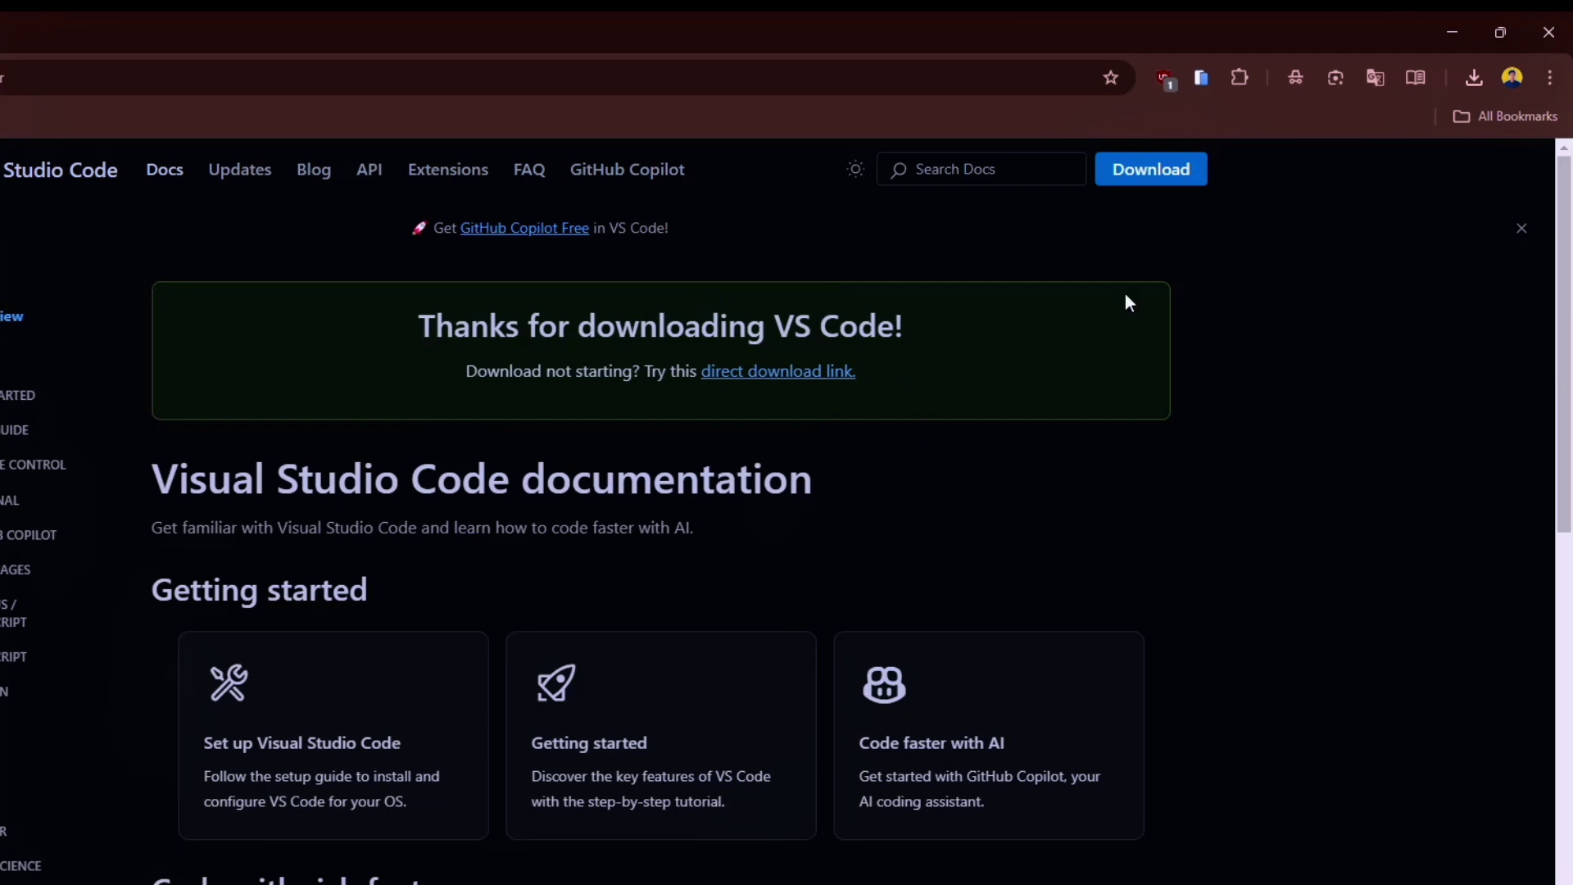
left_click(1474, 78)
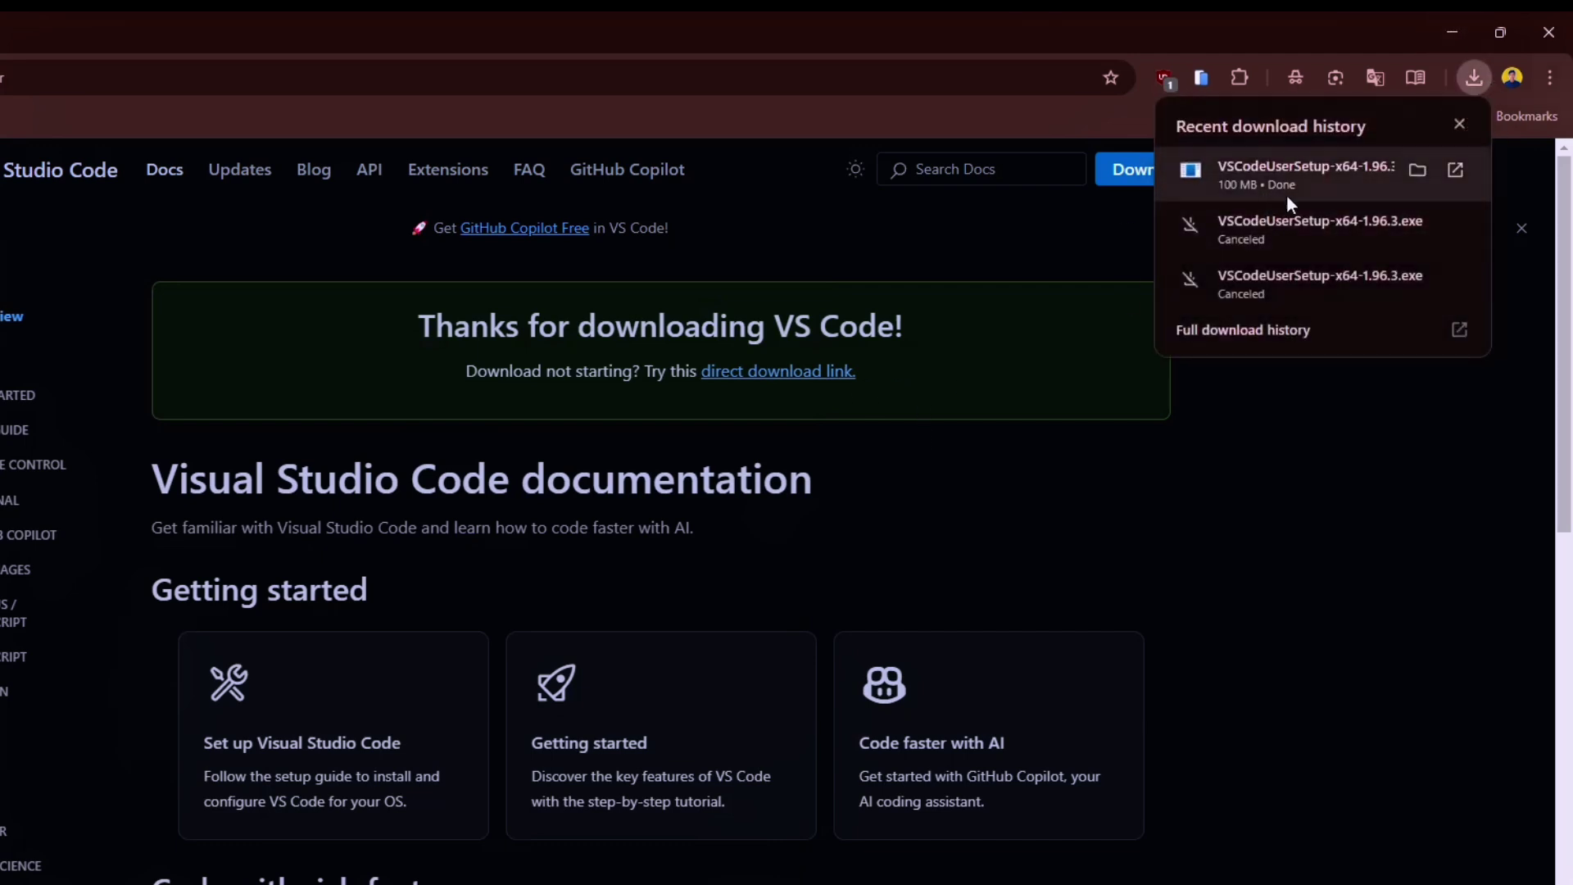
left_click(1251, 175)
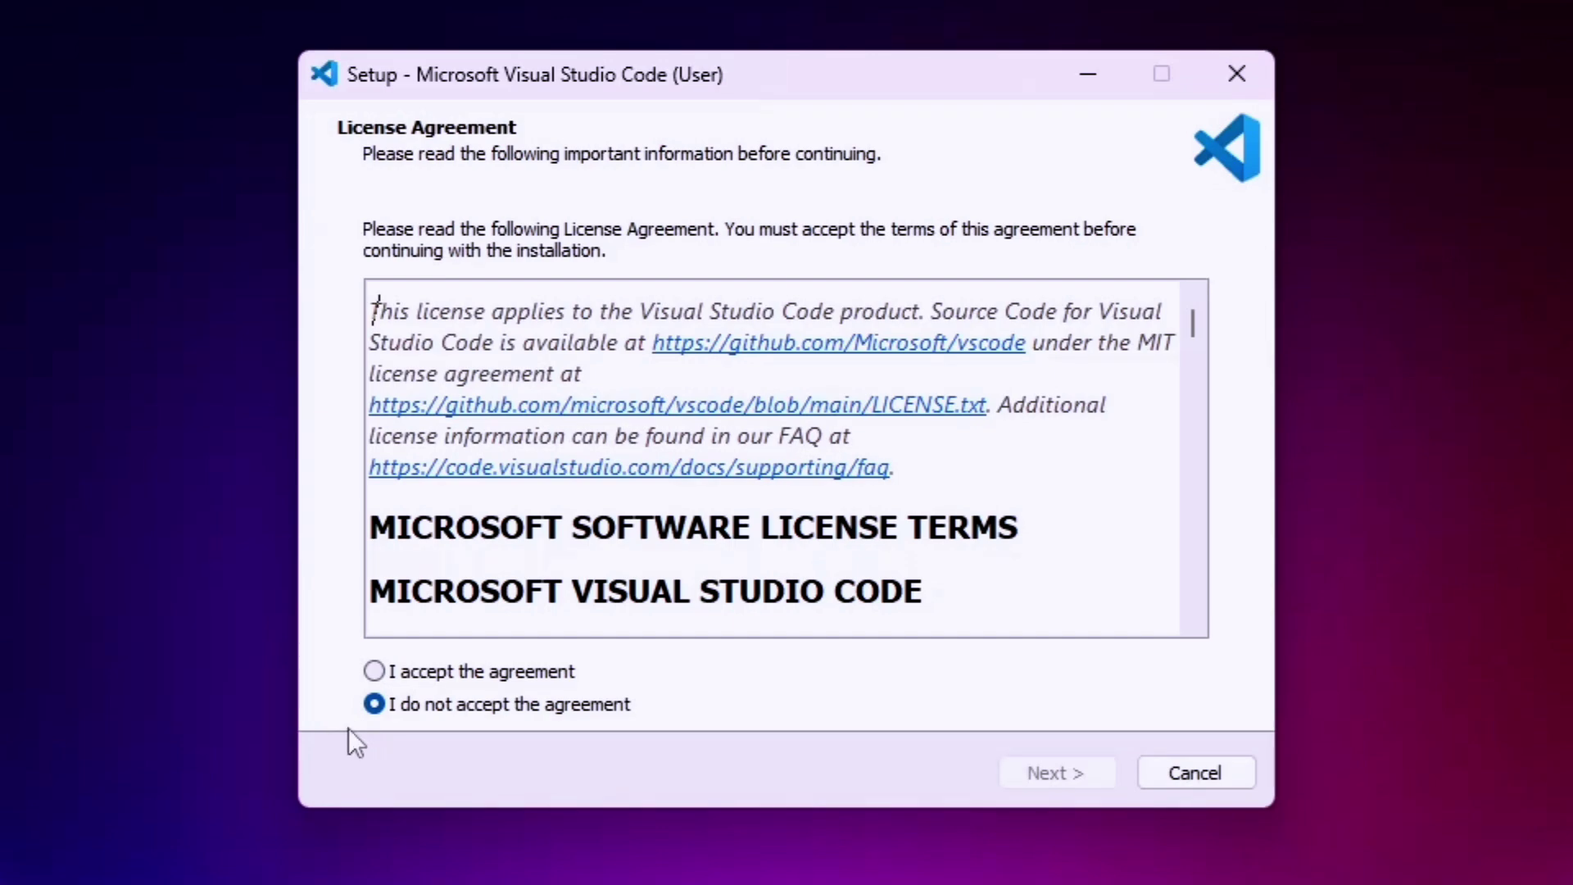
Look through the Visual Studio Code license terms, accept the agreement and continue the setup.
scroll(733, 467, "down", 15)
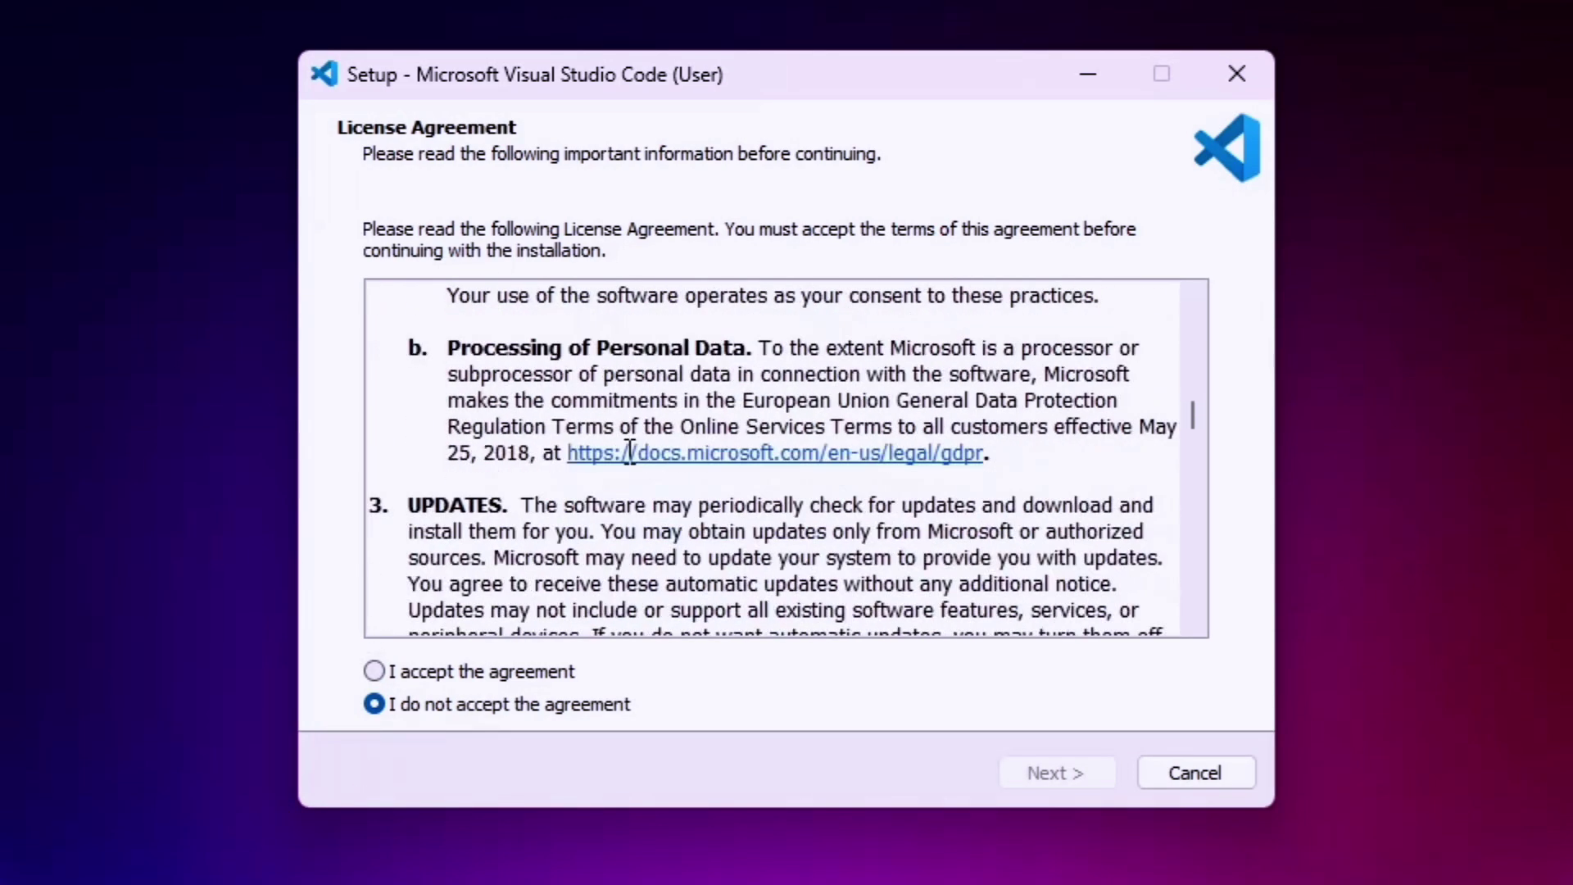
scroll(630, 452, "down", 15)
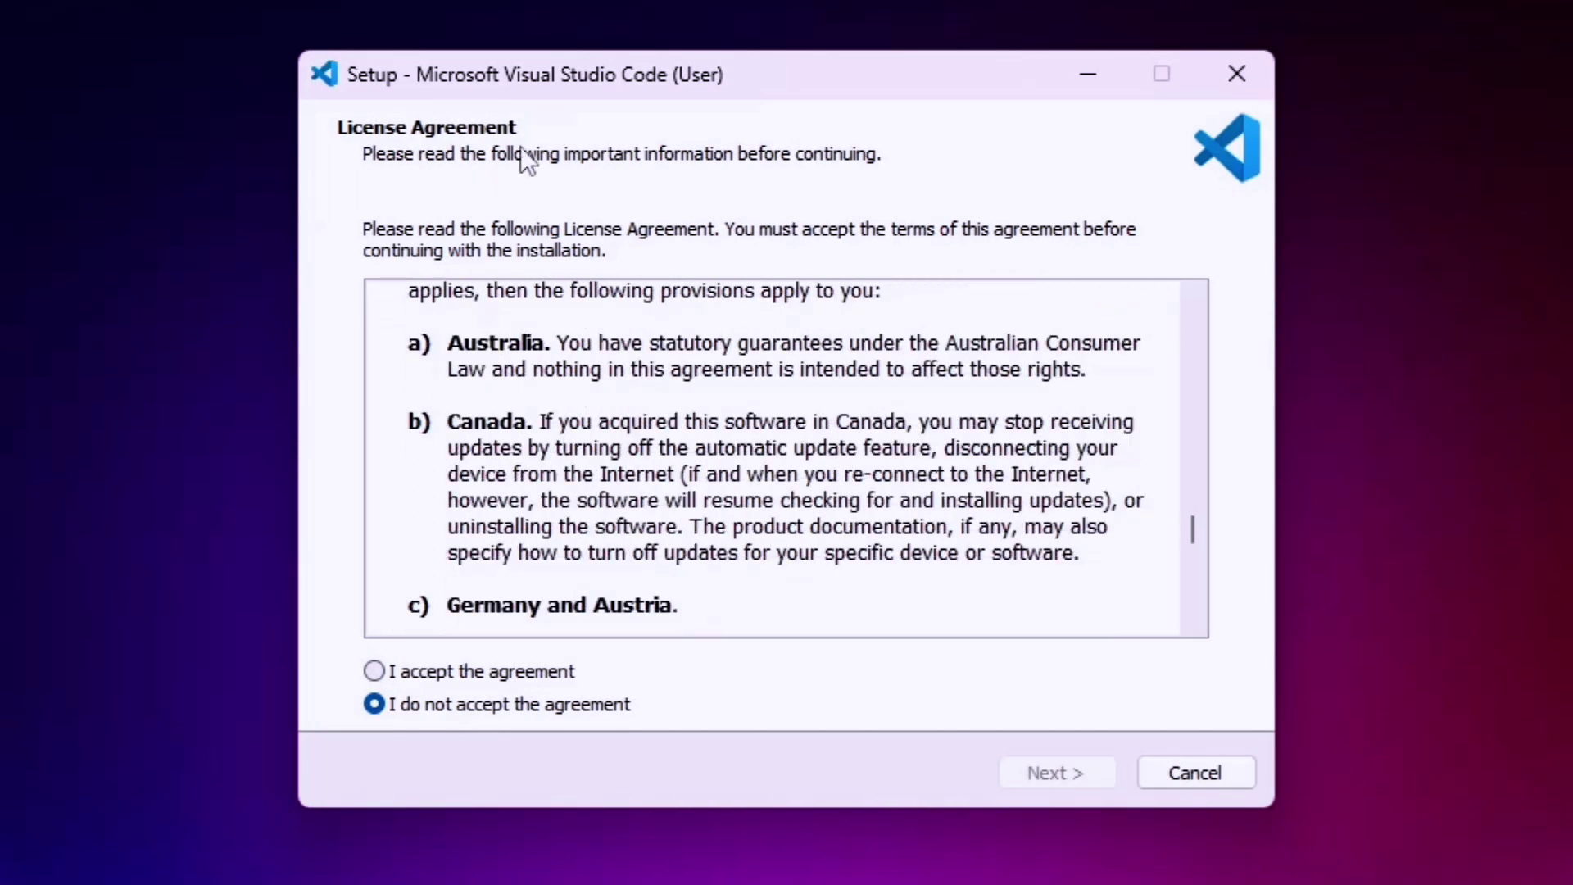
scroll(600, 467, "down", 10)
scroll(584, 455, "up", 10)
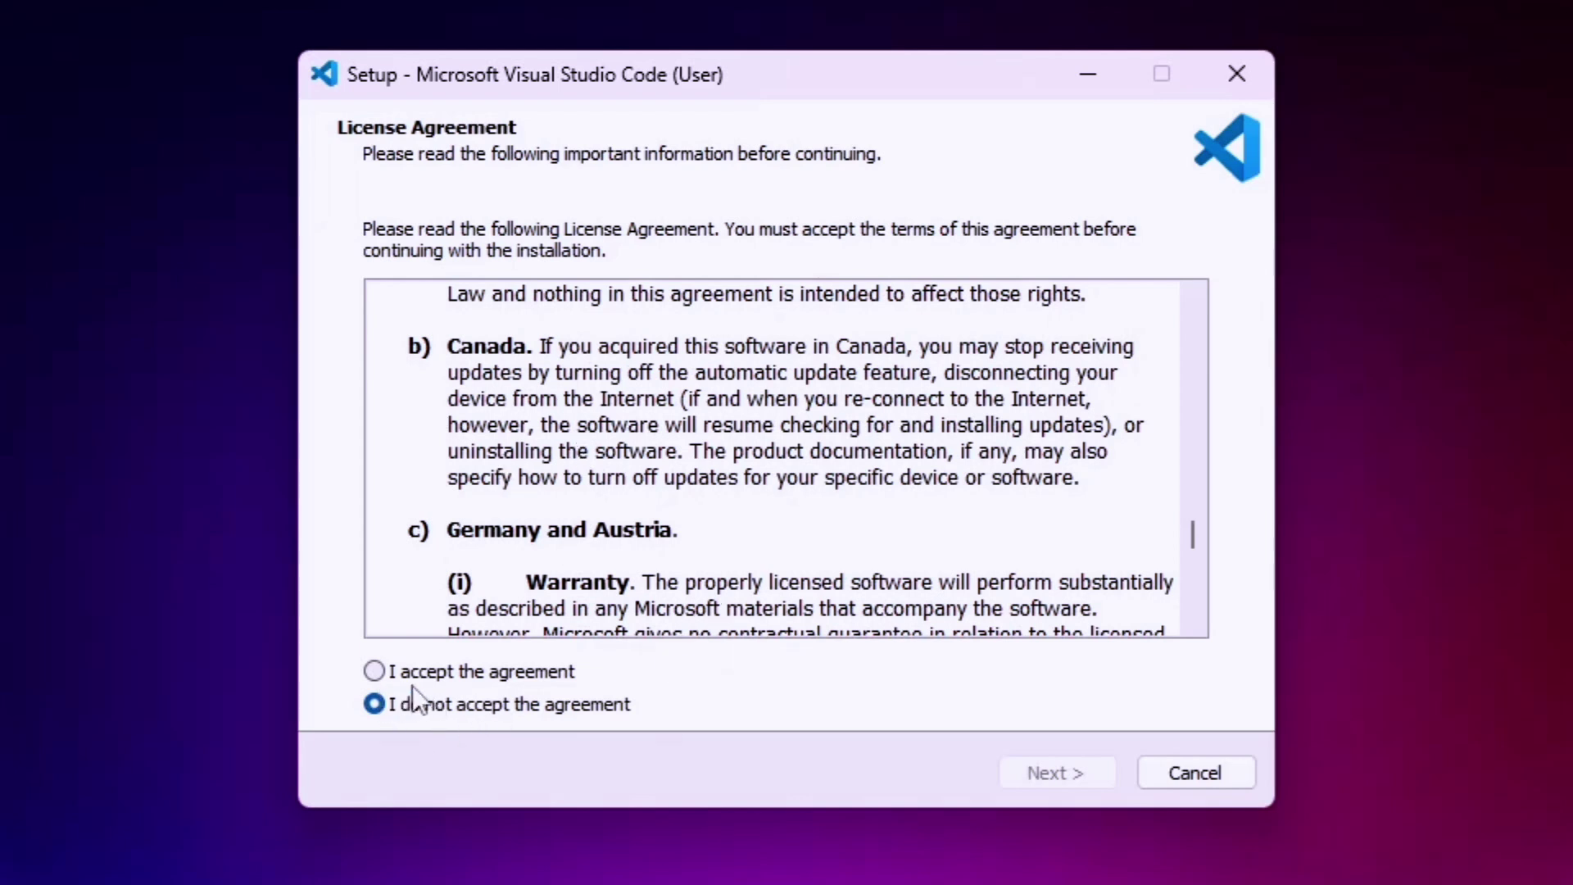
left_click(482, 673)
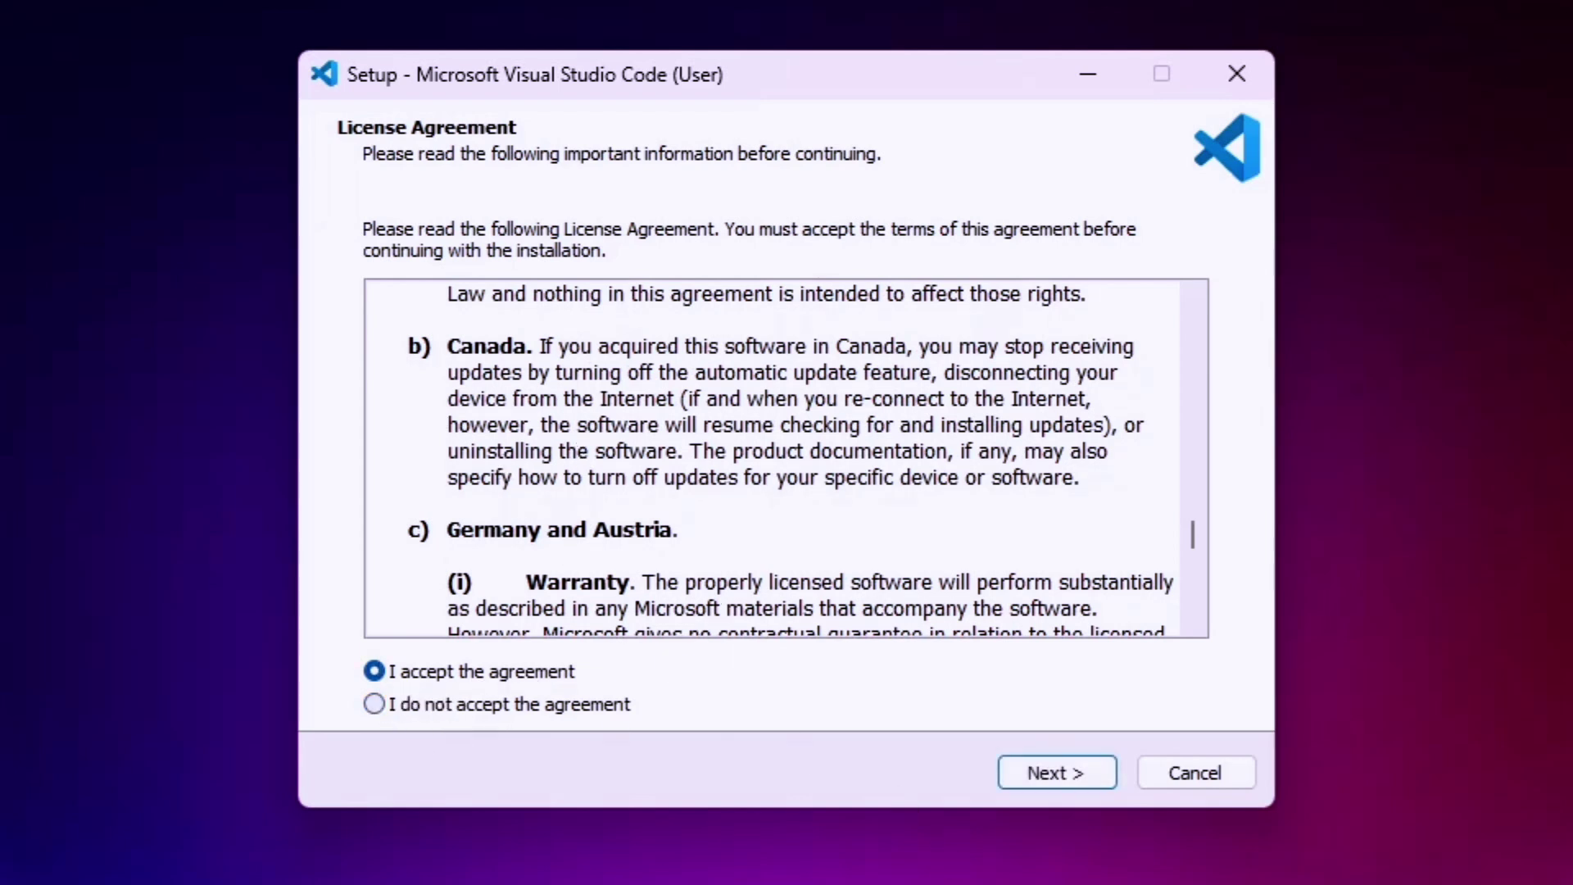
left_click(374, 702)
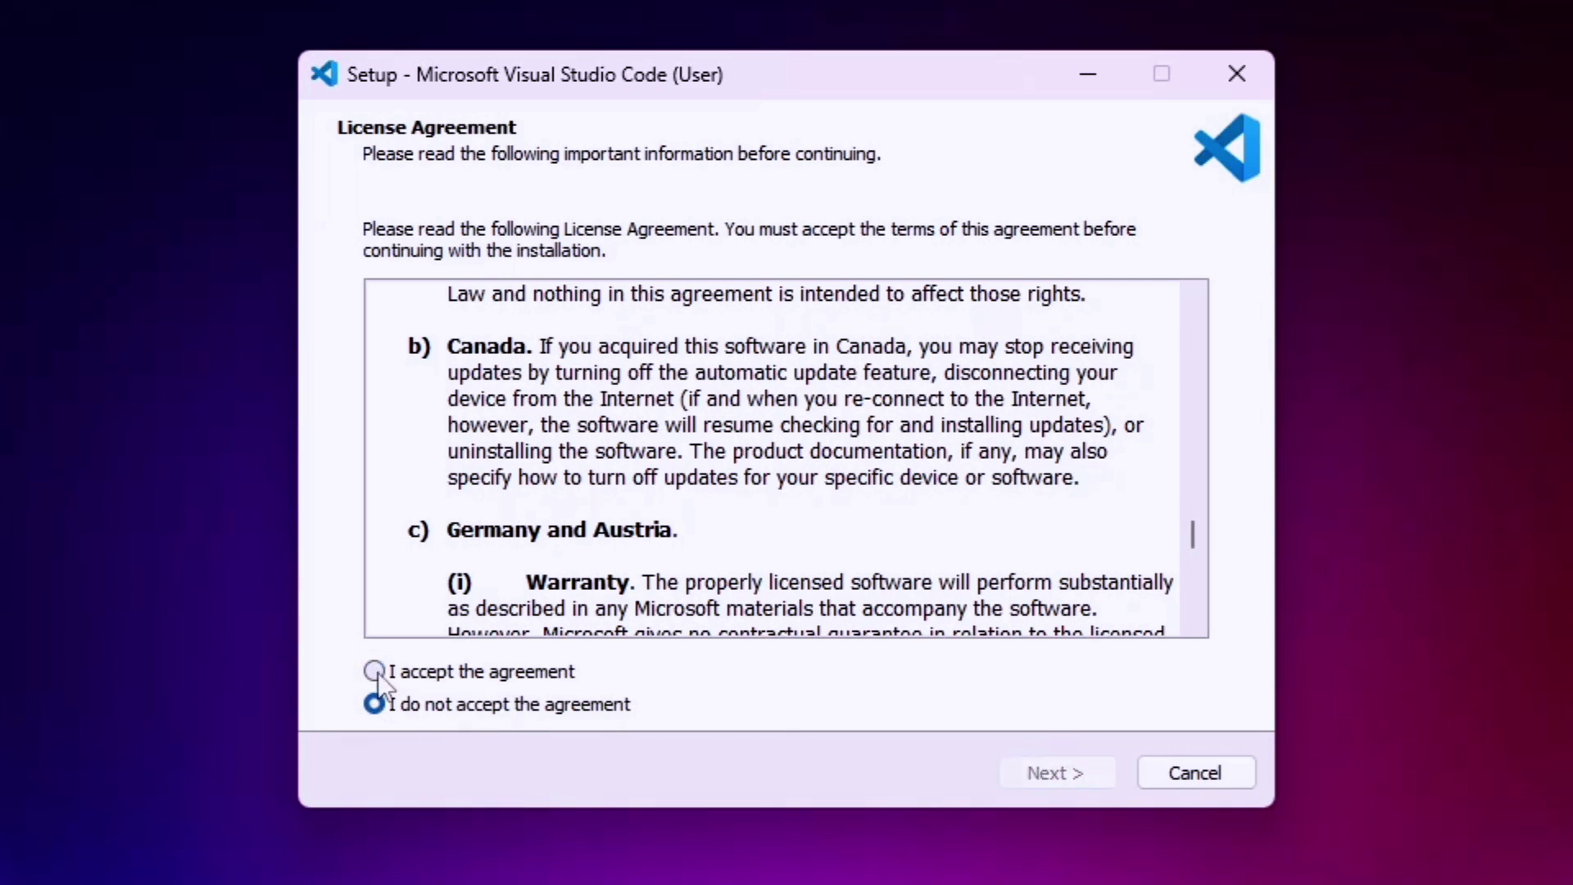
left_click(396, 674)
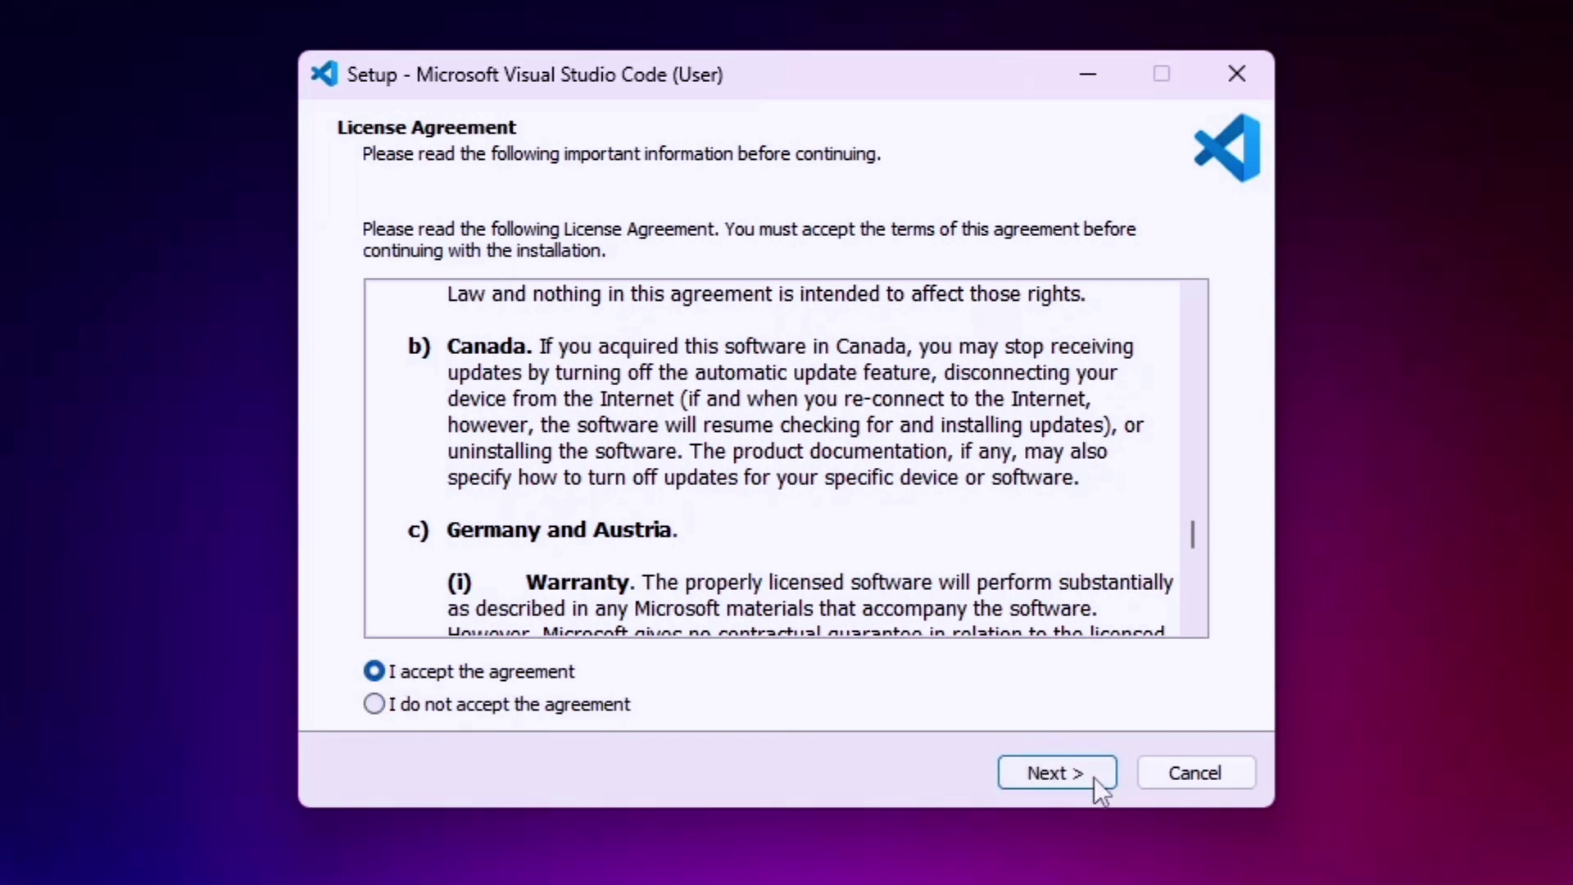
left_click(1033, 778)
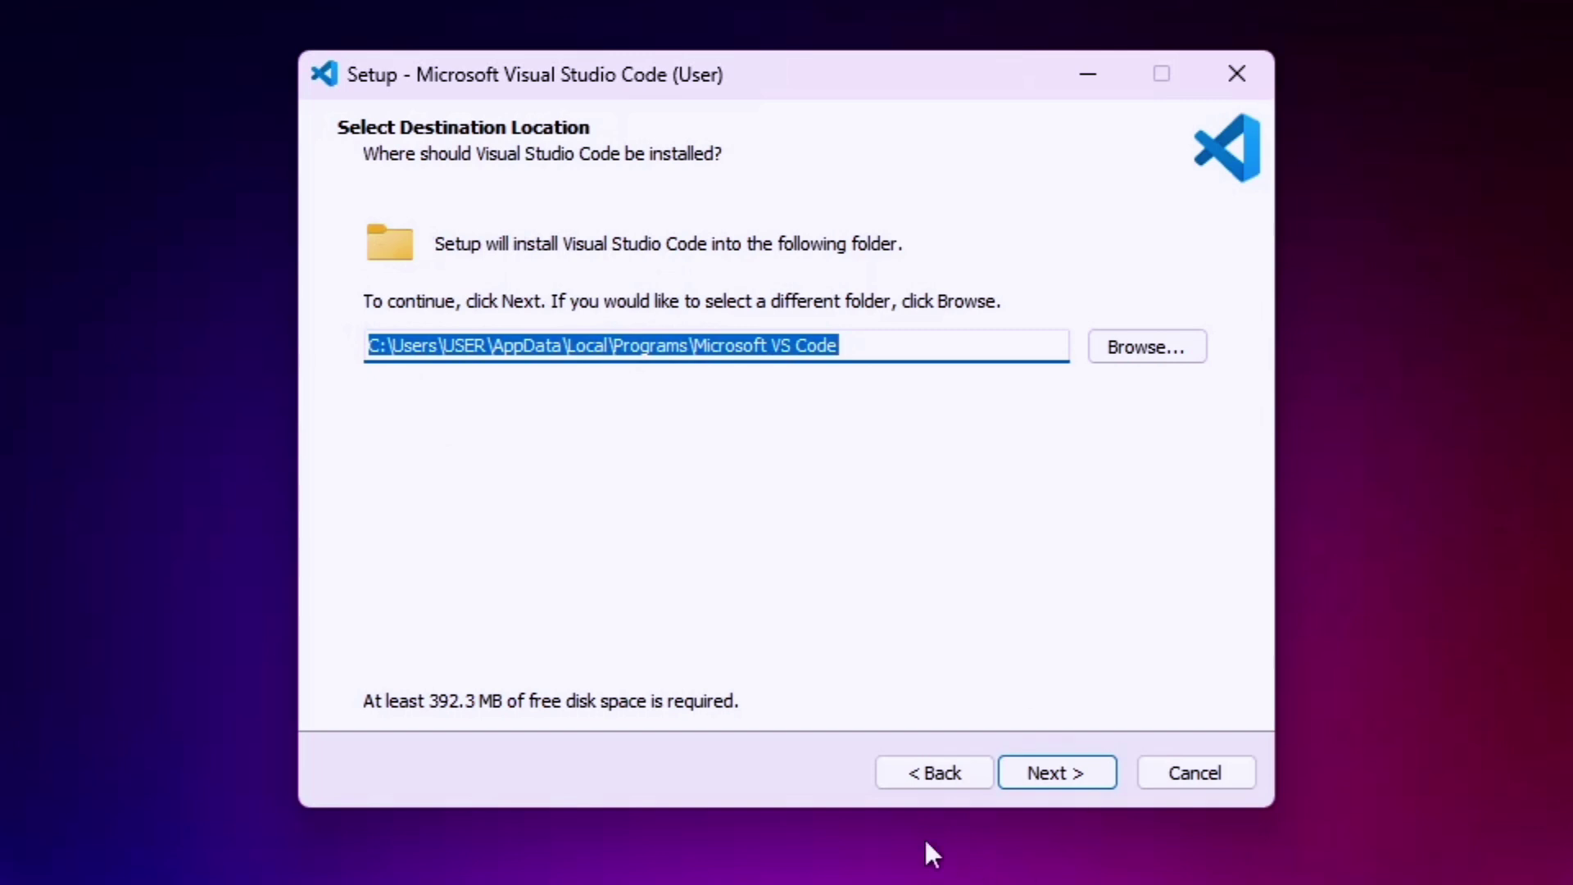
Keep the default destination and Start Menu folder, and add the "Open with Code" actions for both file and directory context menus.
left_click(1039, 772)
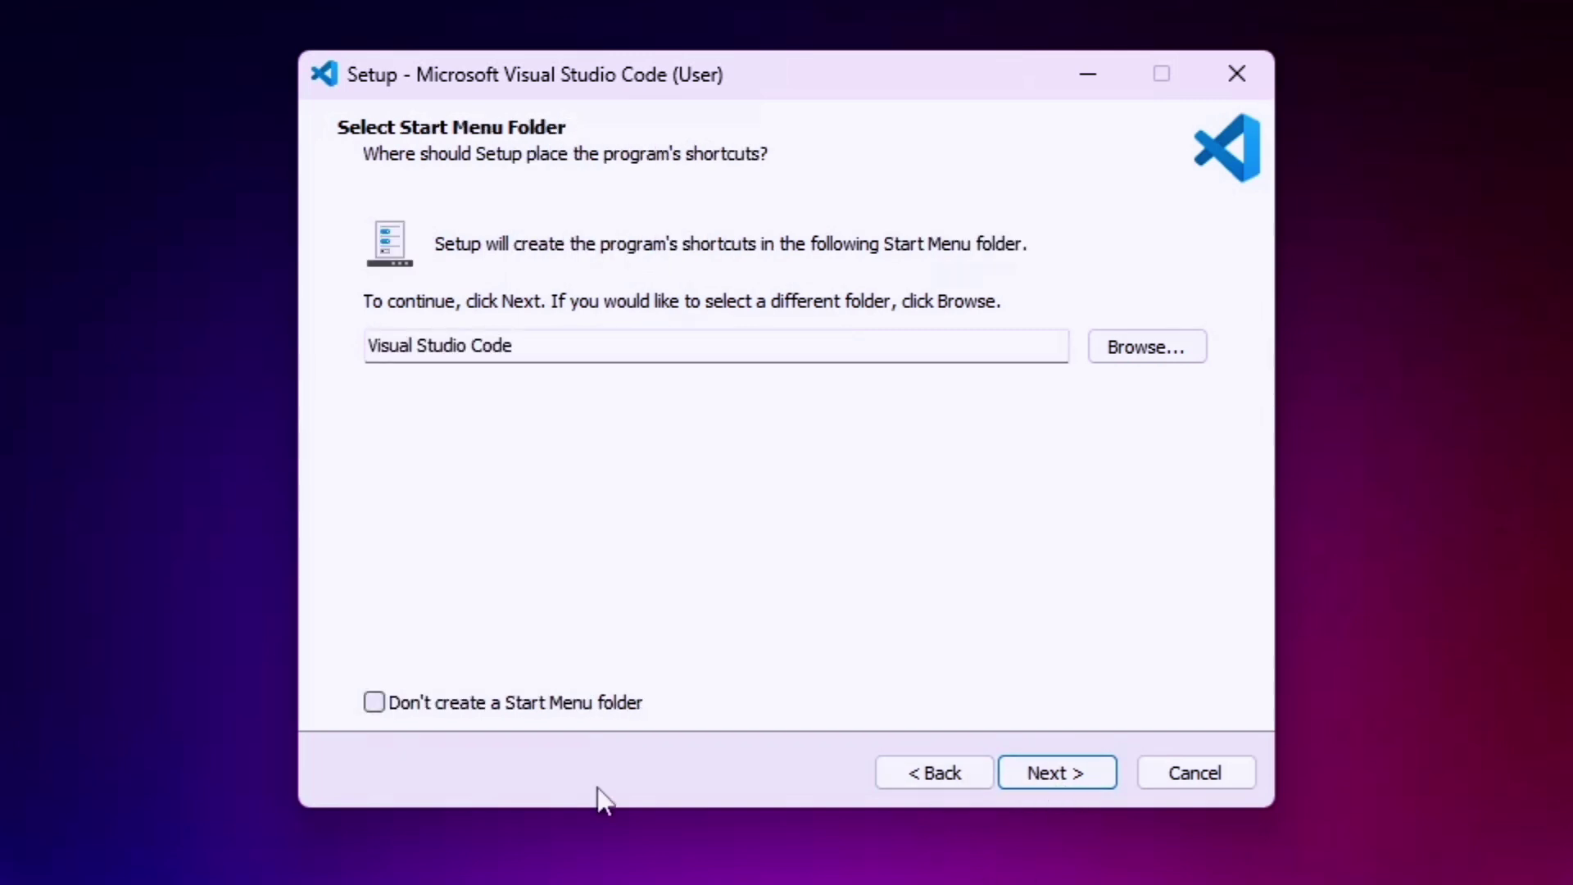
left_click(1035, 780)
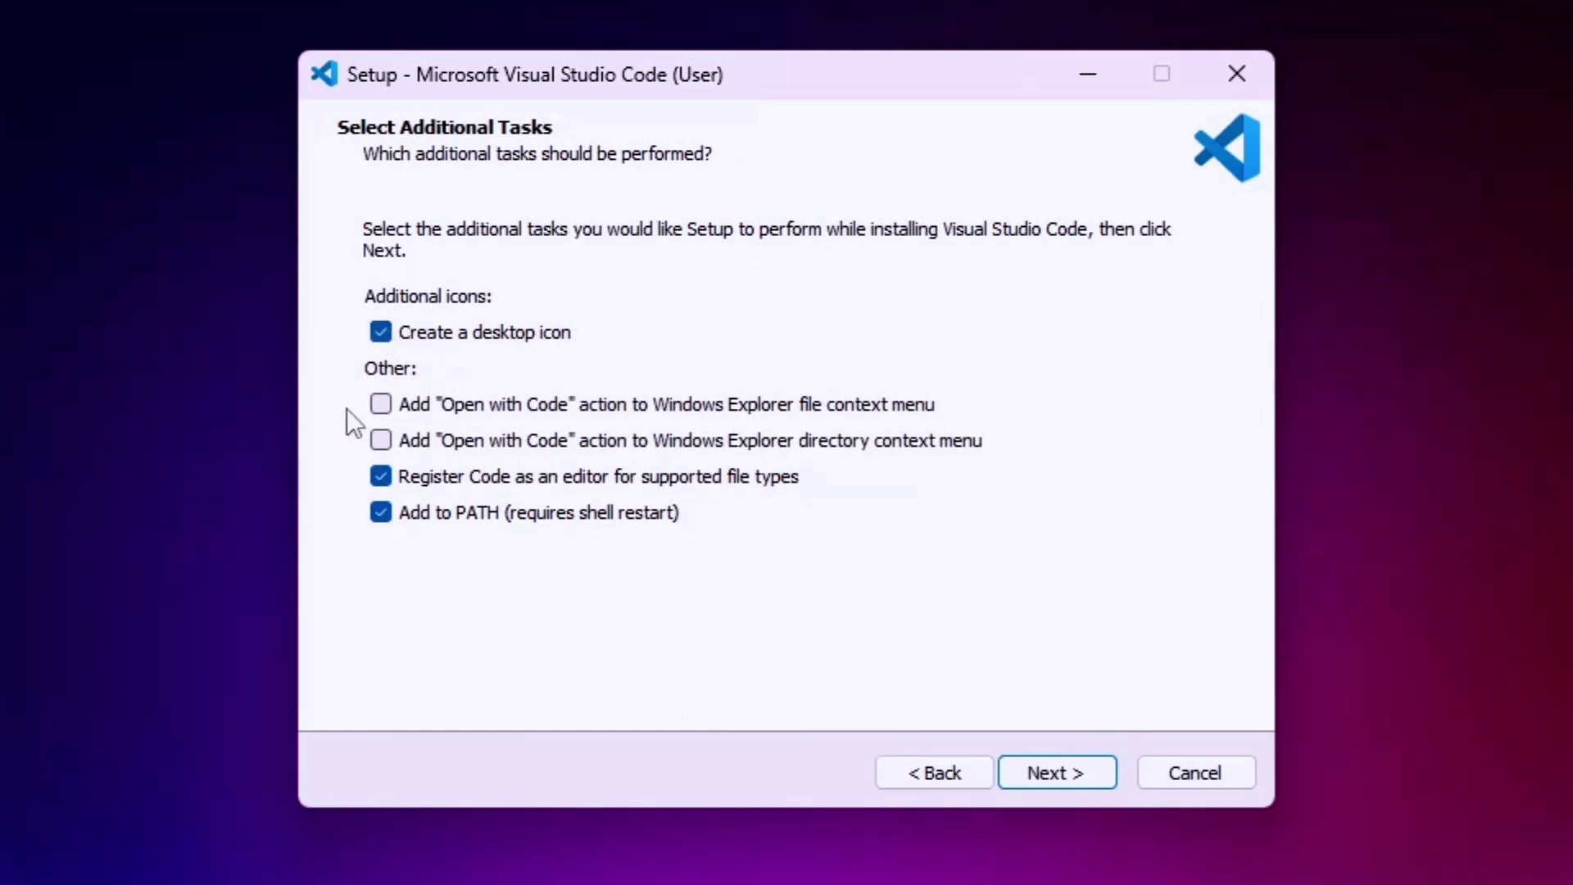
left_click(380, 440)
left_click(1059, 777)
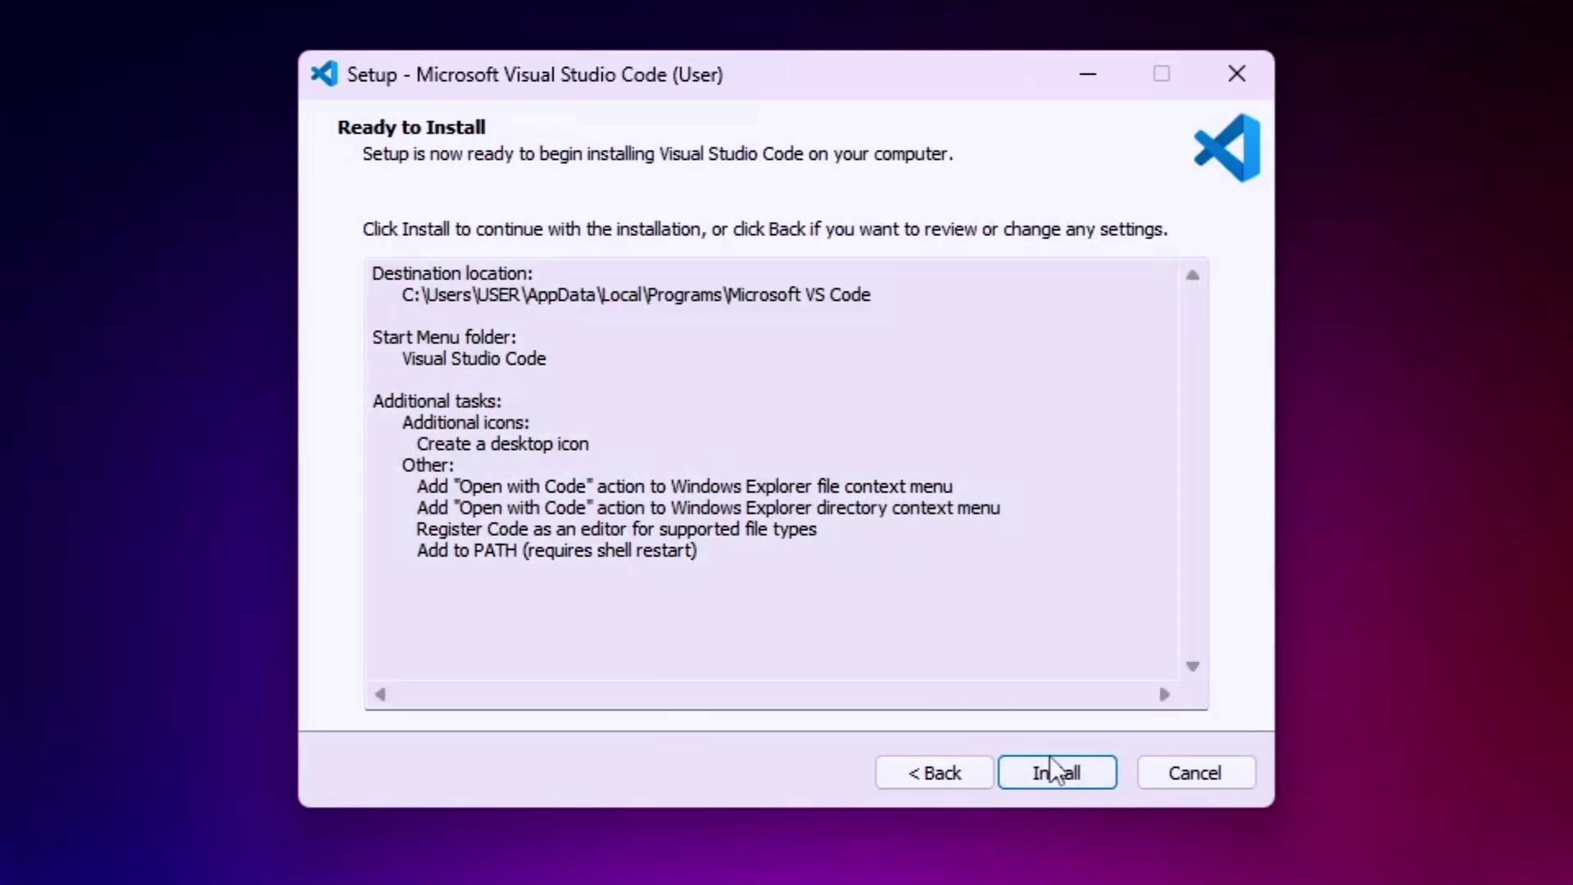
Install Visual Studio Code and finish the setup with the option to launch it enabled.
left_click(1055, 778)
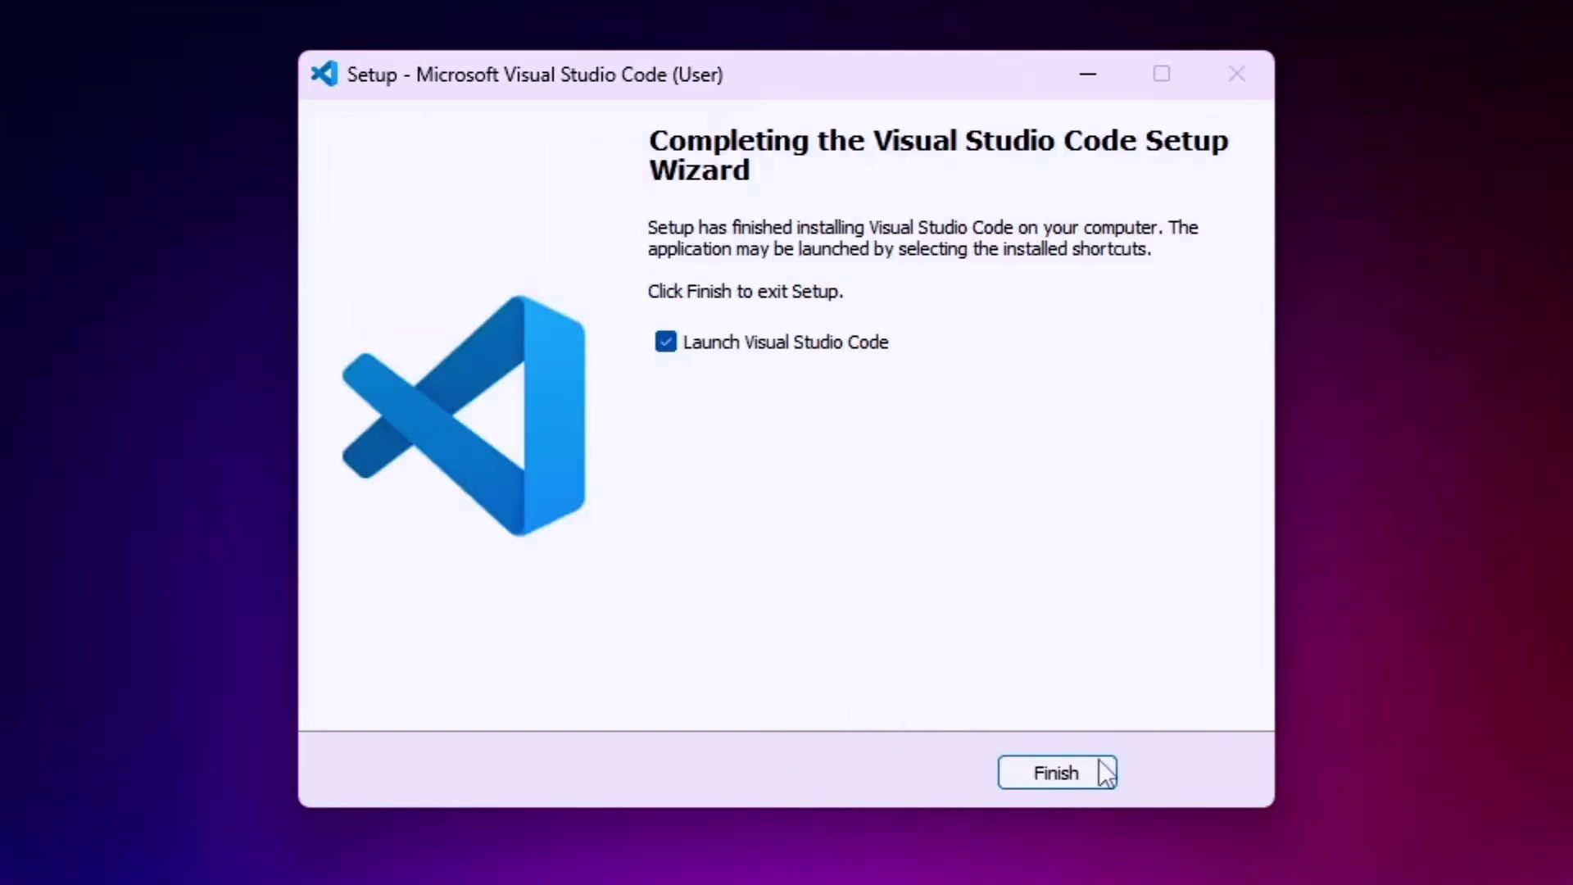
left_click(1055, 773)
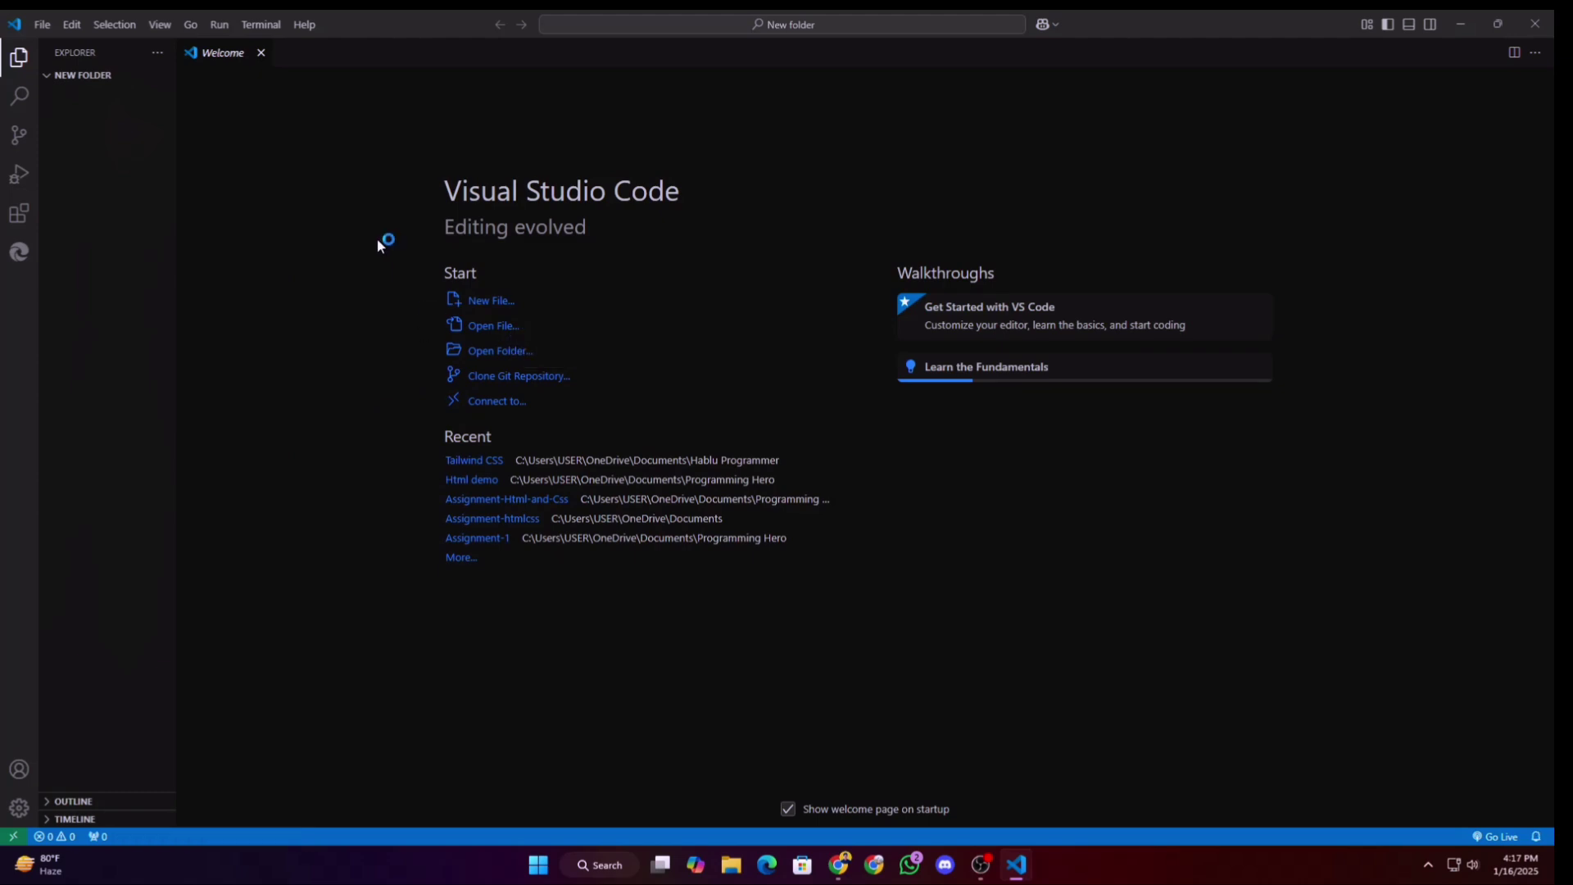
Close the Welcome page, then create a folder named Html-demo on Local Disk (C:) and open it as the project folder.
left_click(261, 53)
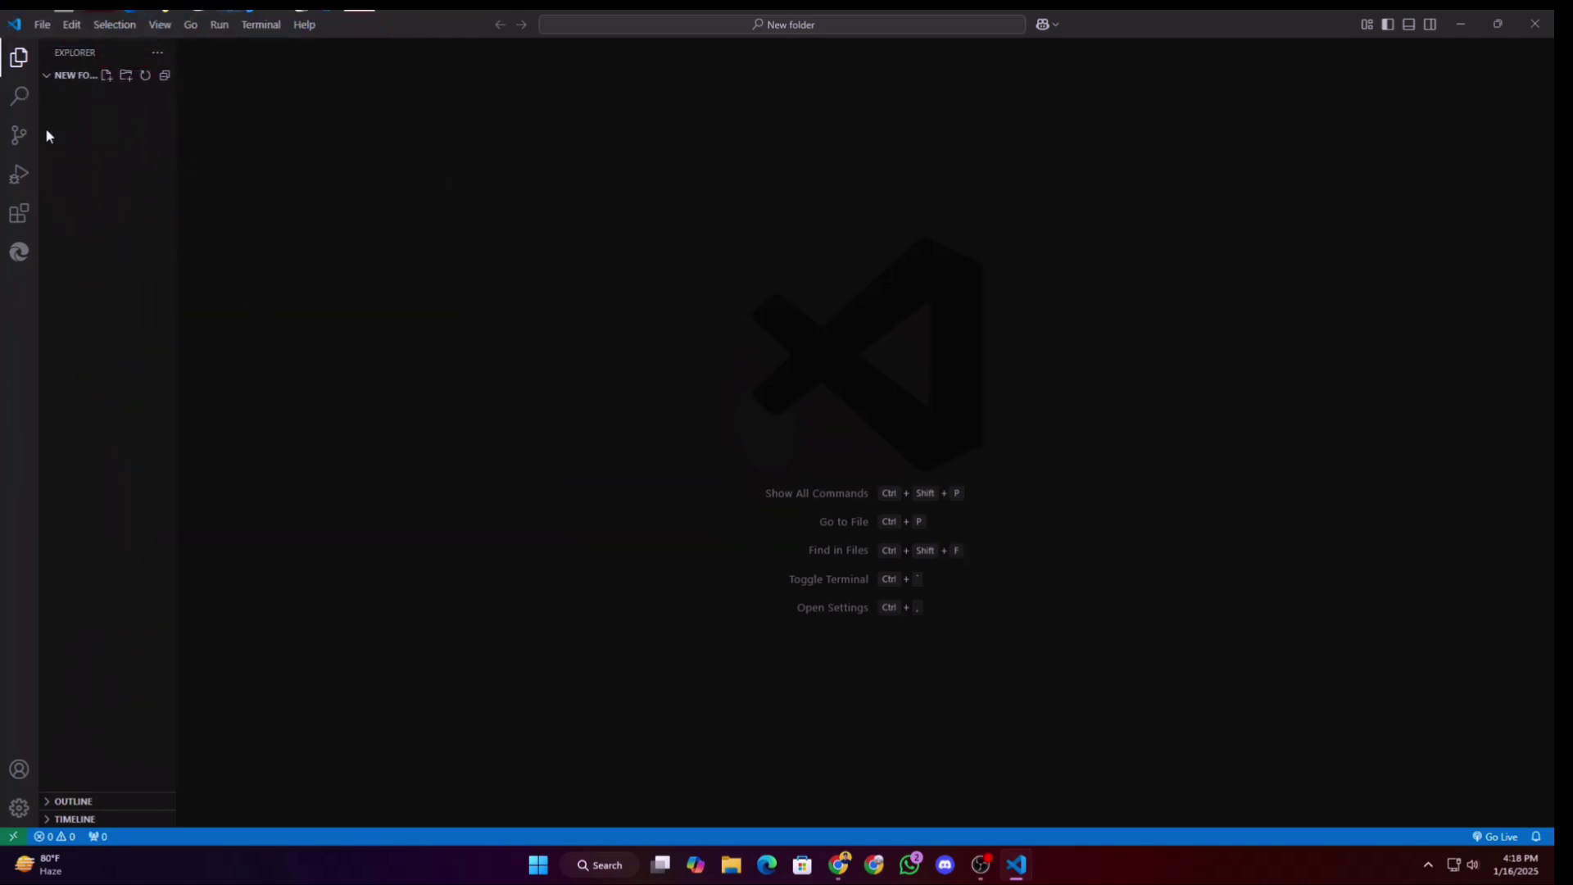
left_click(42, 25)
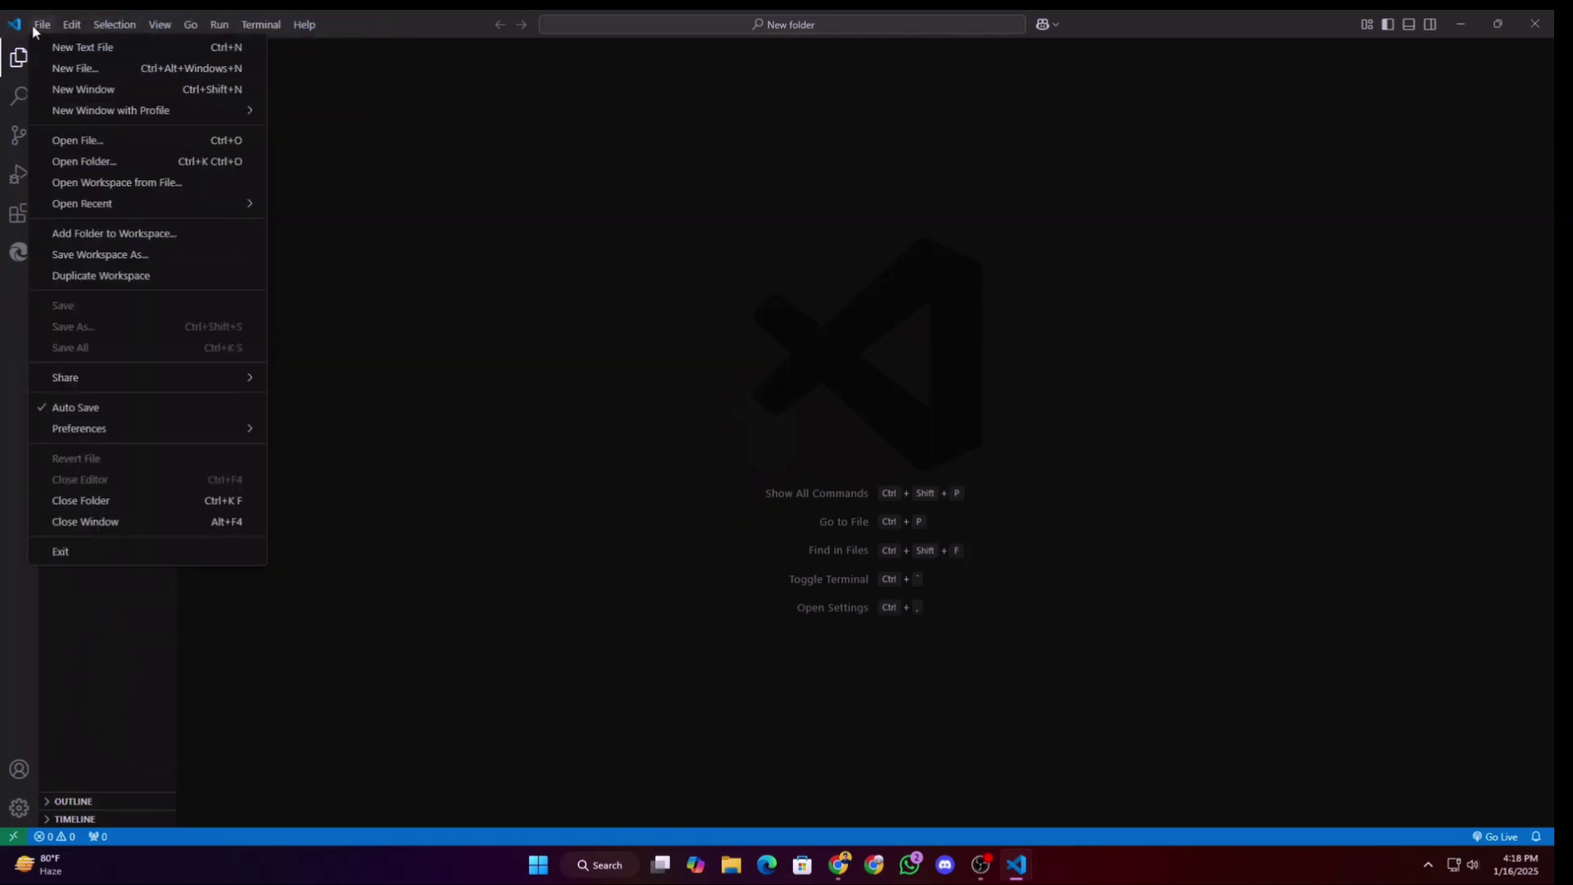
left_click(92, 163)
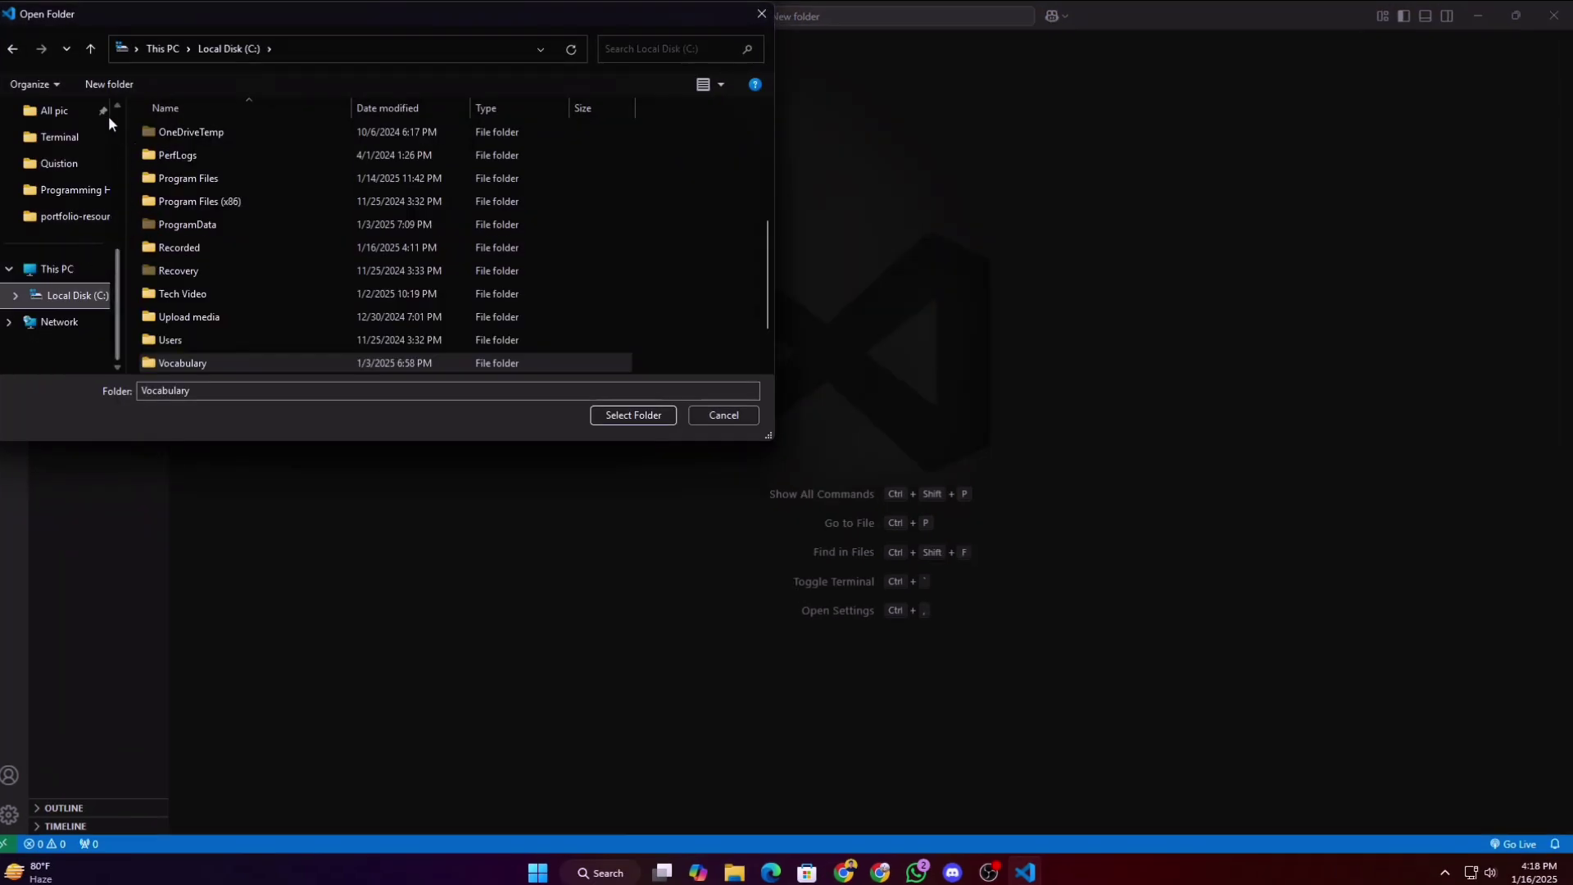
left_click(110, 88)
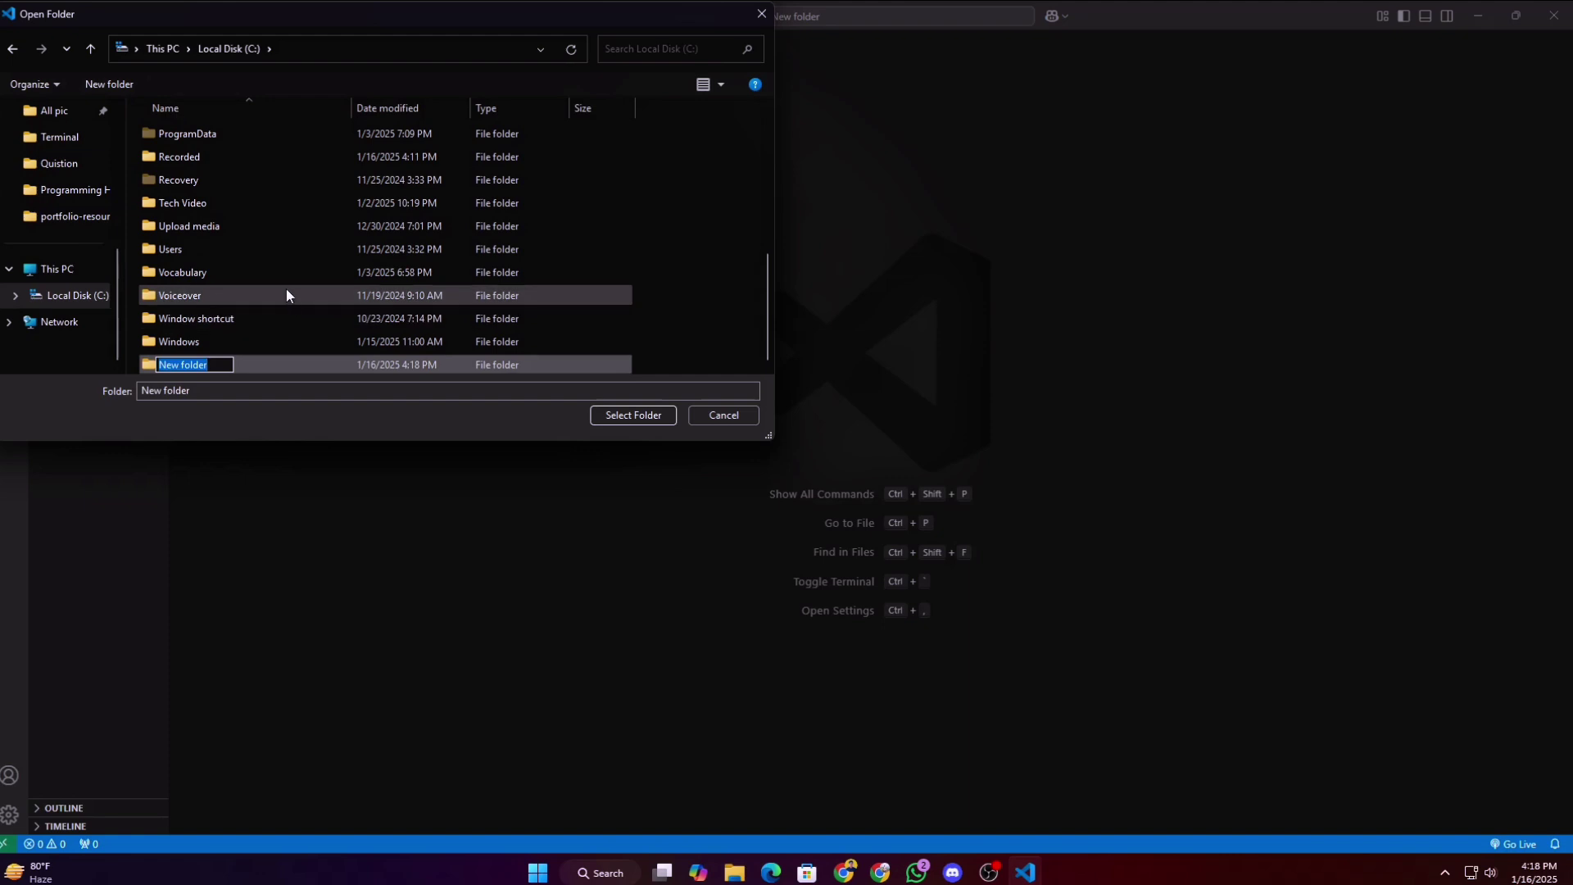
type("Html-demo")
key("Return")
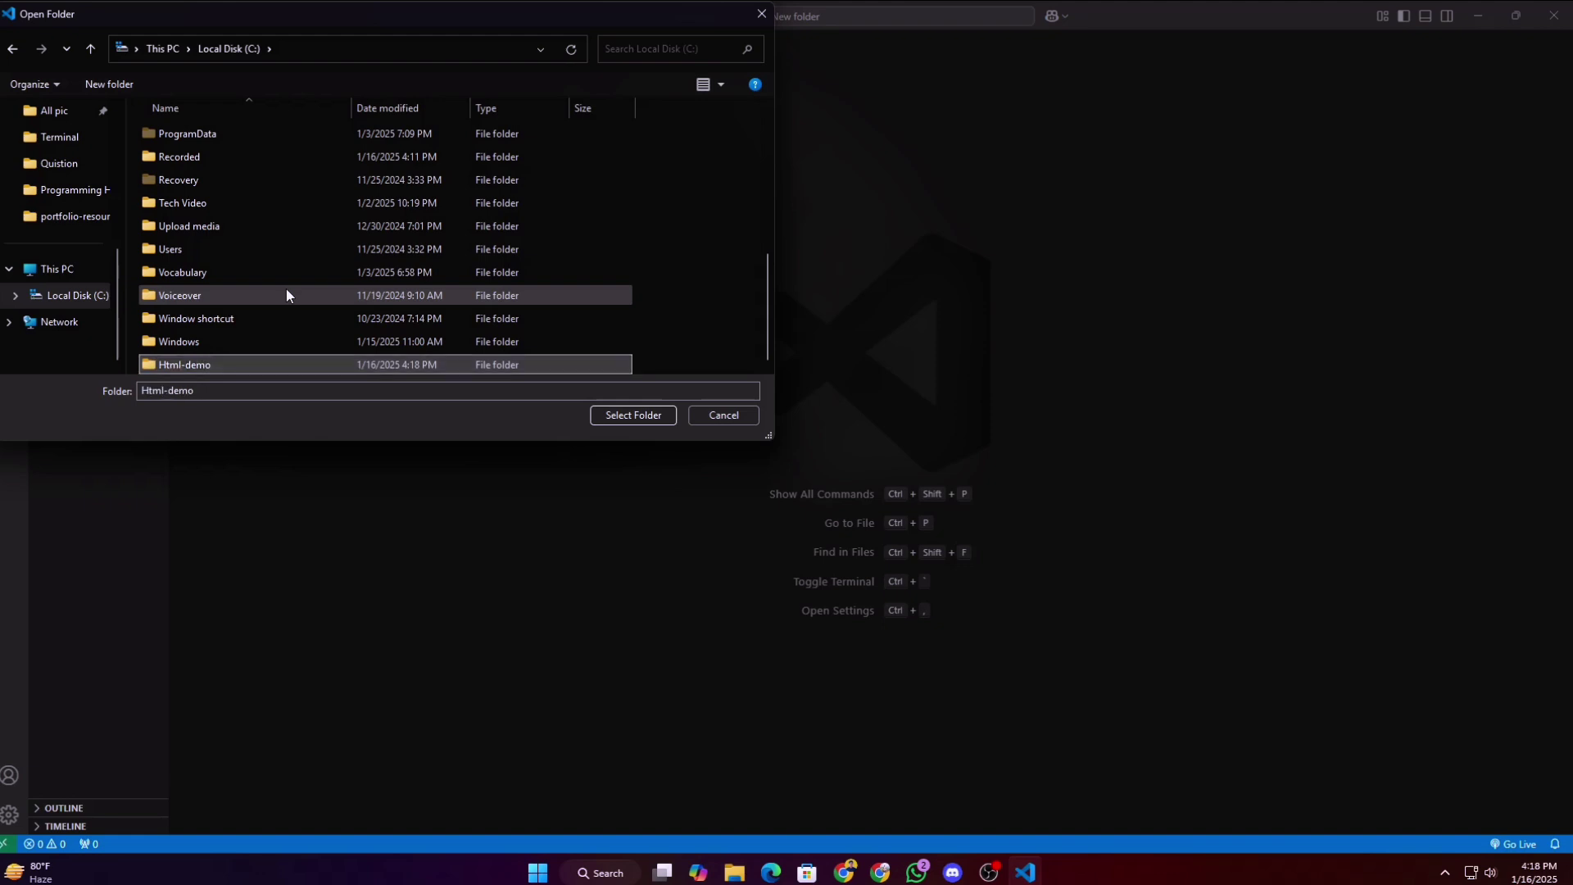
left_click(624, 418)
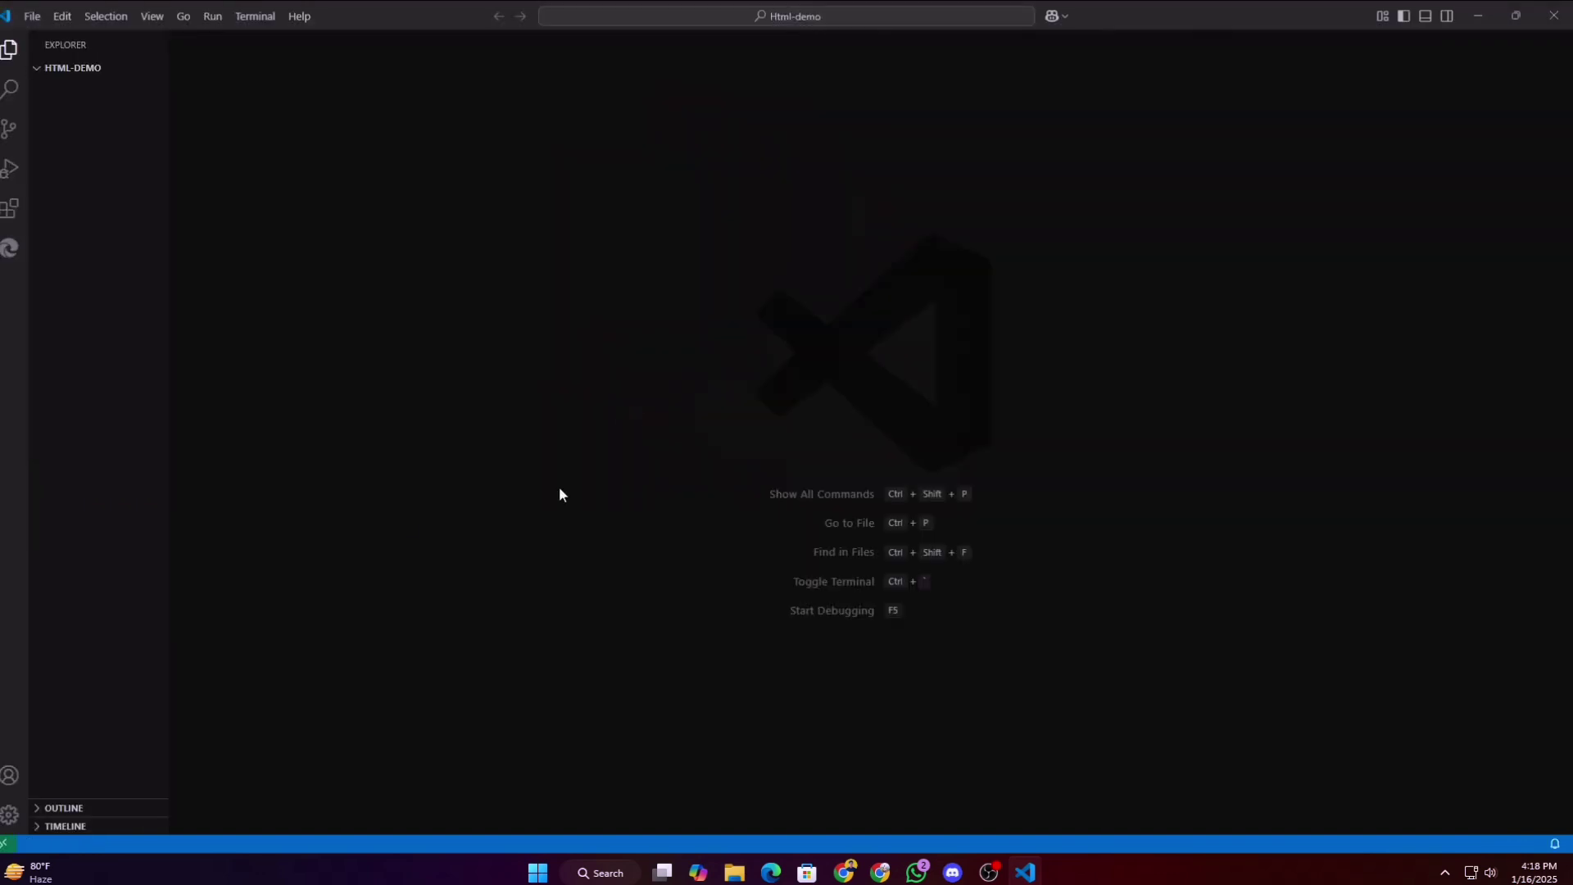
Close the Welcome page and create a new file named index.html in the Html-demo folder.
mouse_move(79, 82)
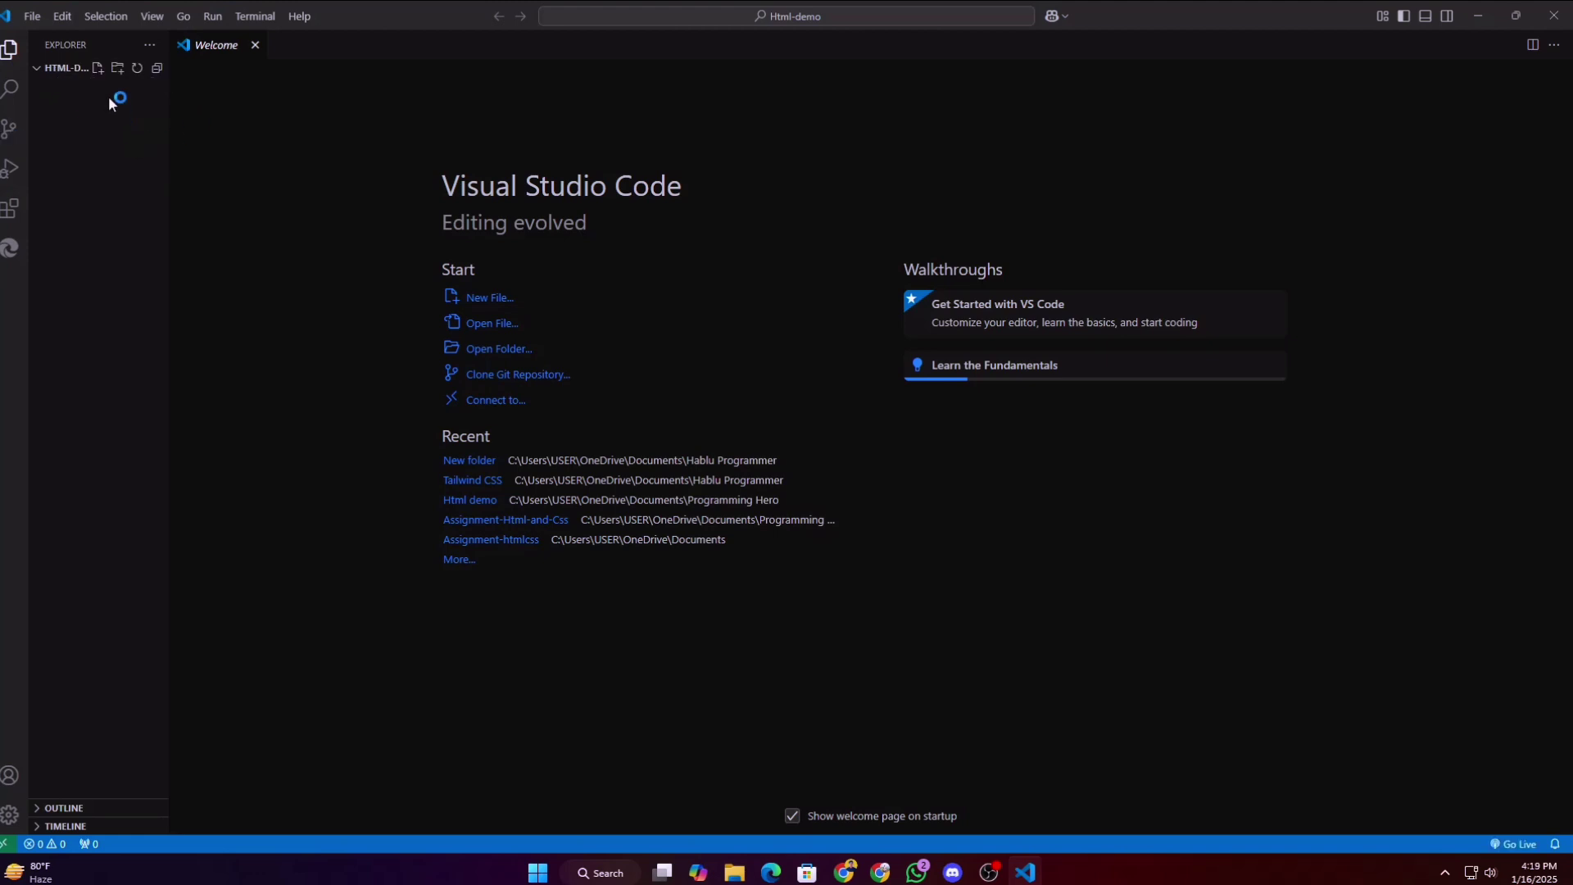
left_click(256, 46)
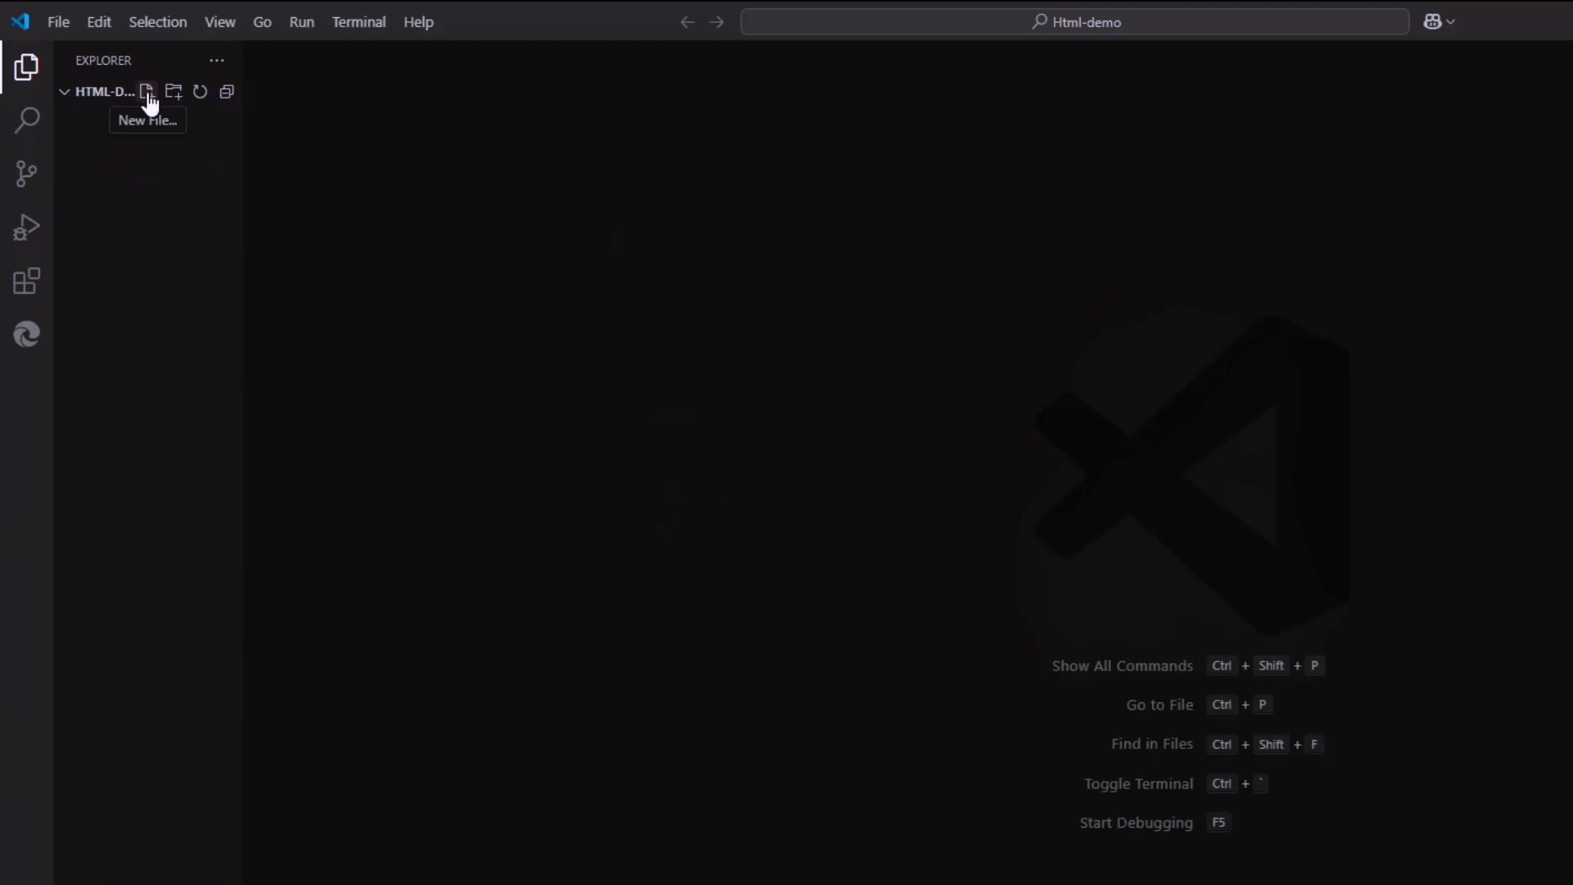
left_click(149, 94)
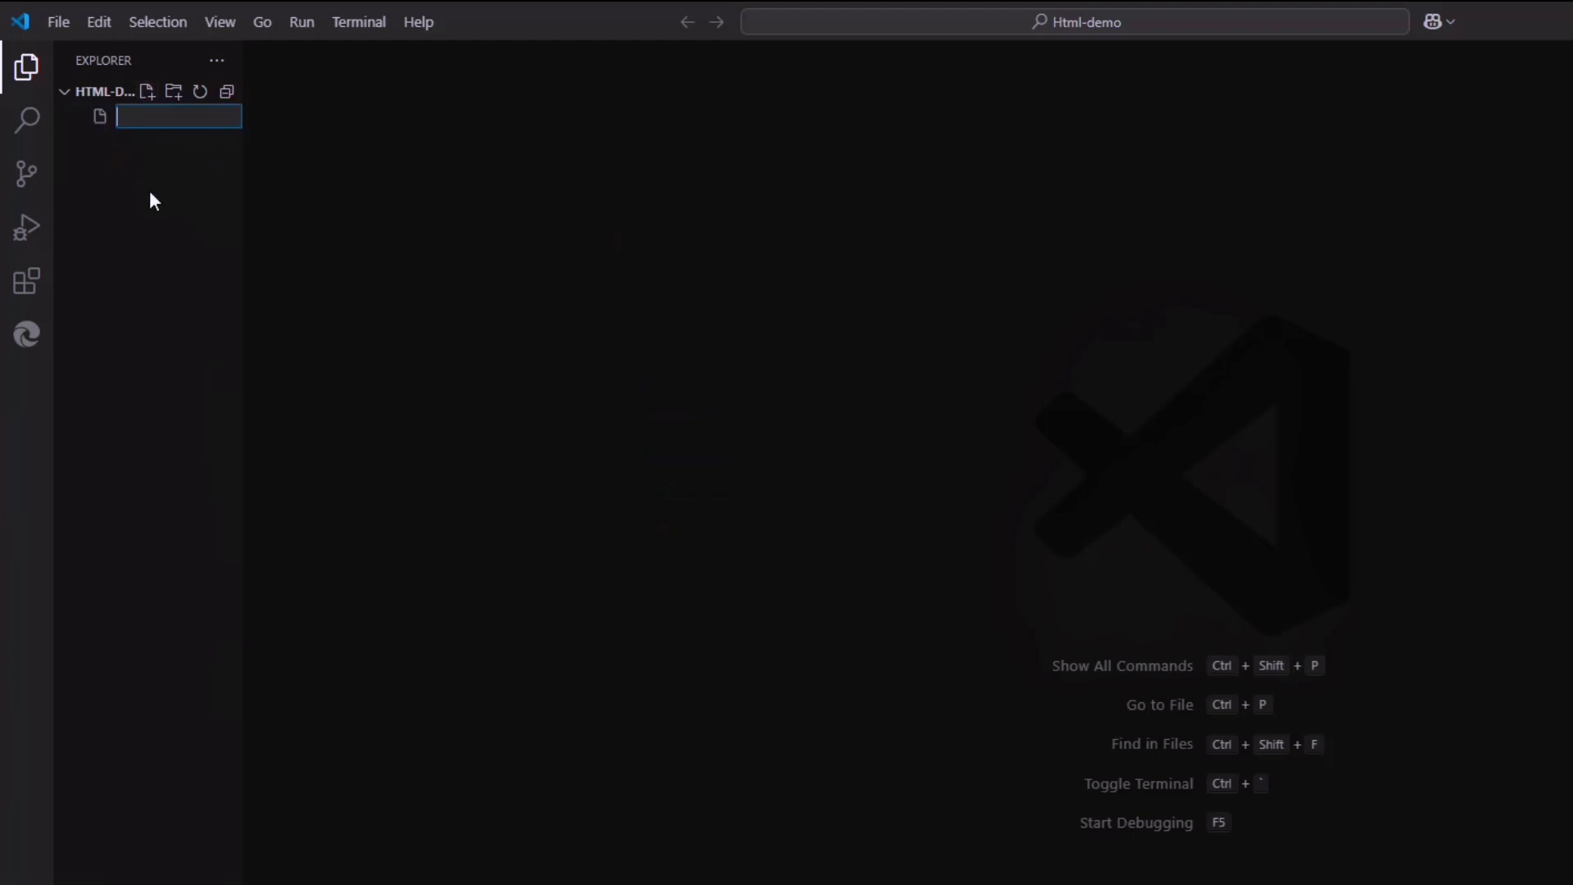
type("index.")
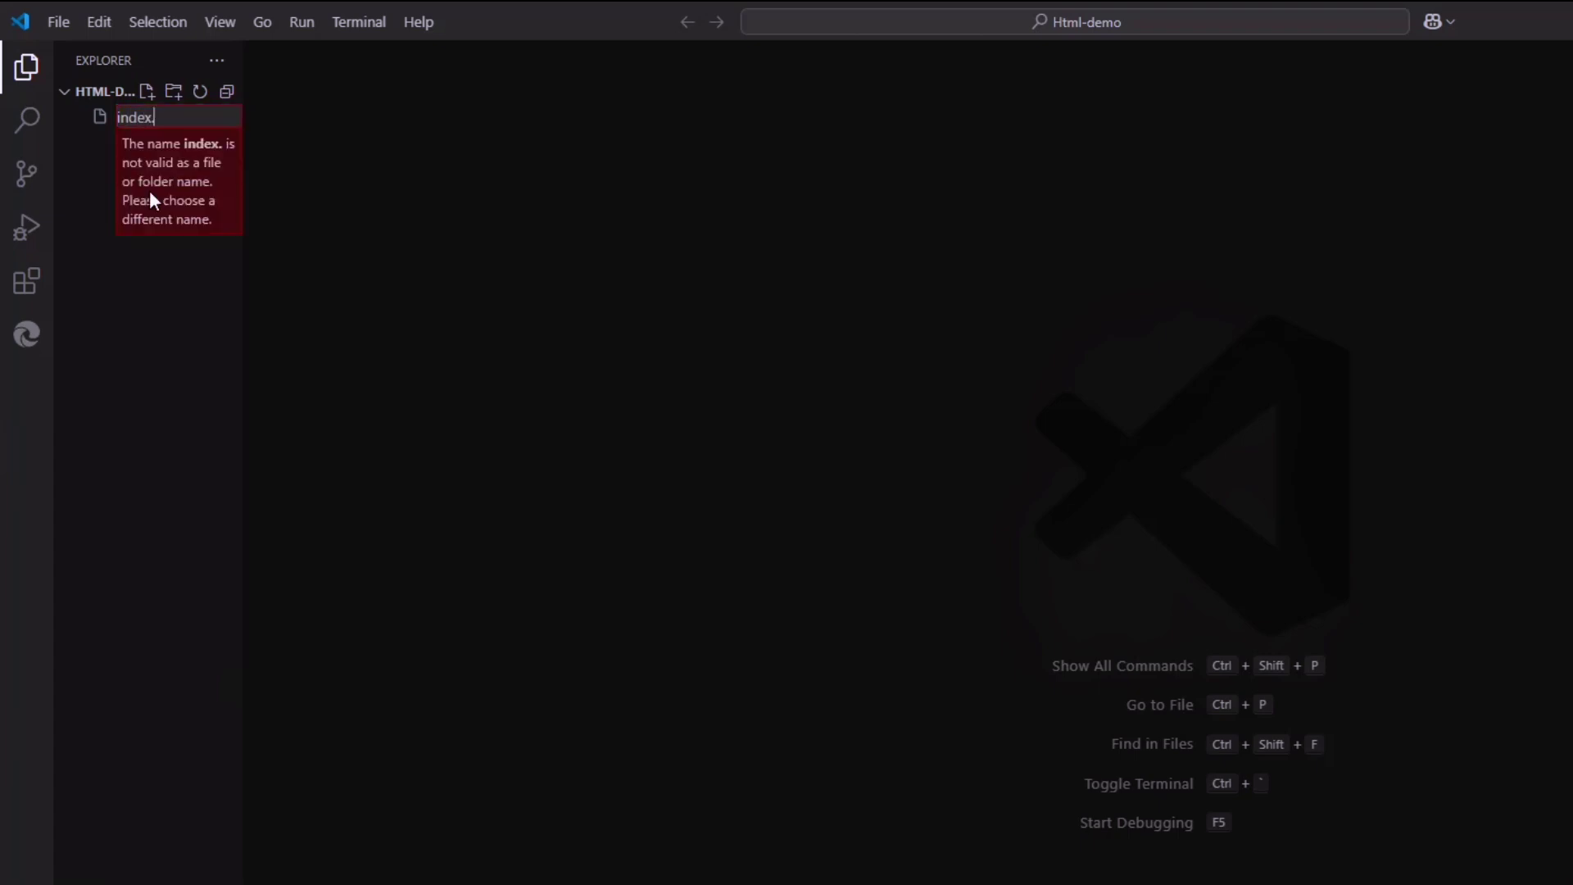
type("htm")
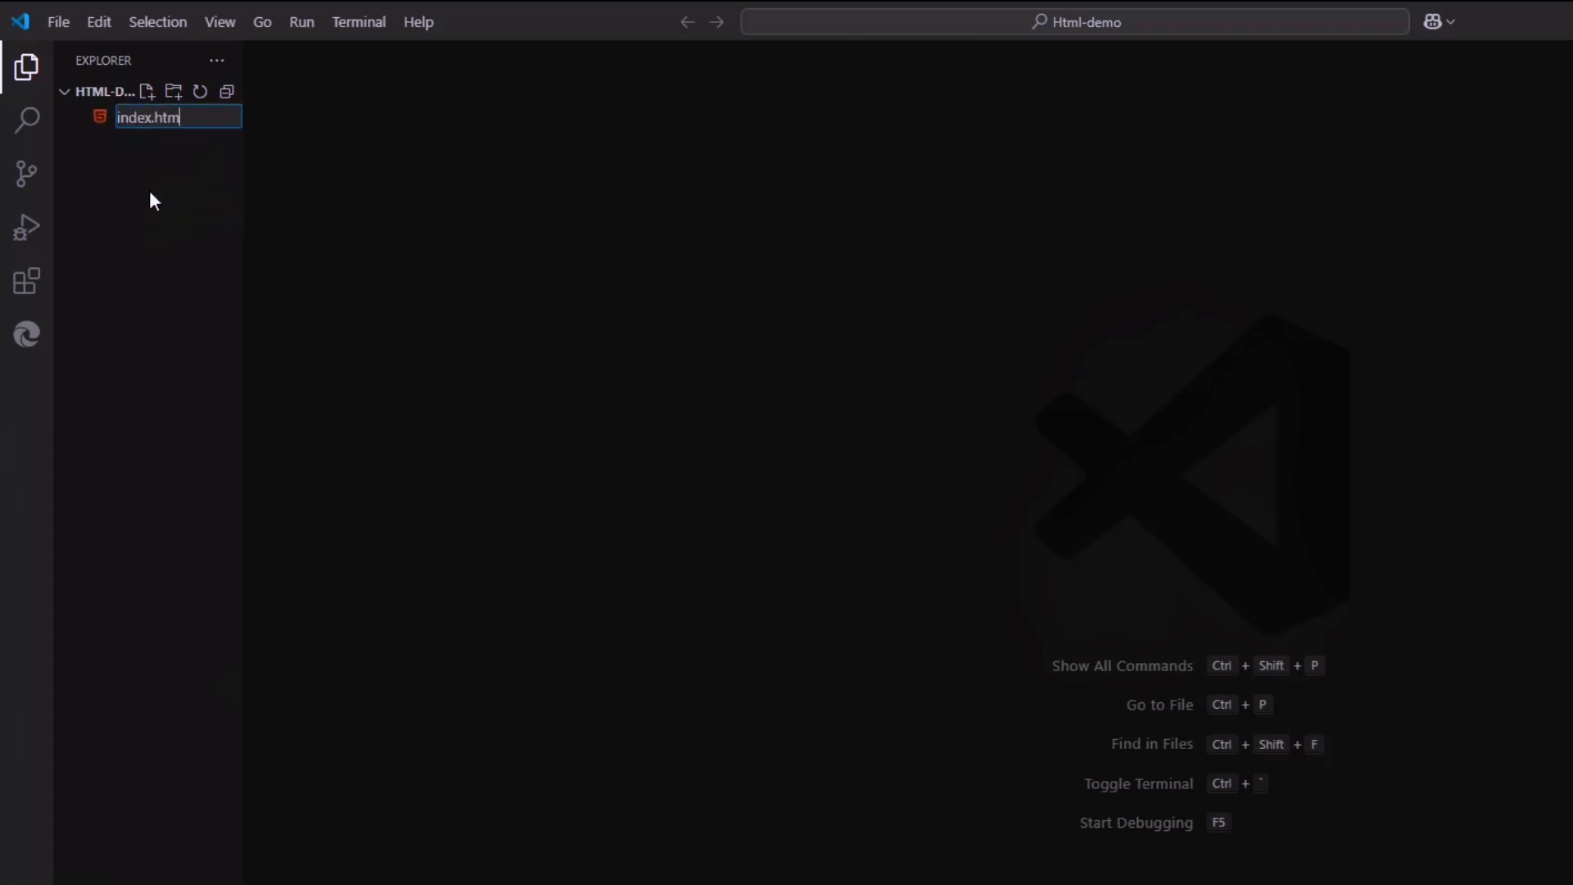
type("l")
key("Return")
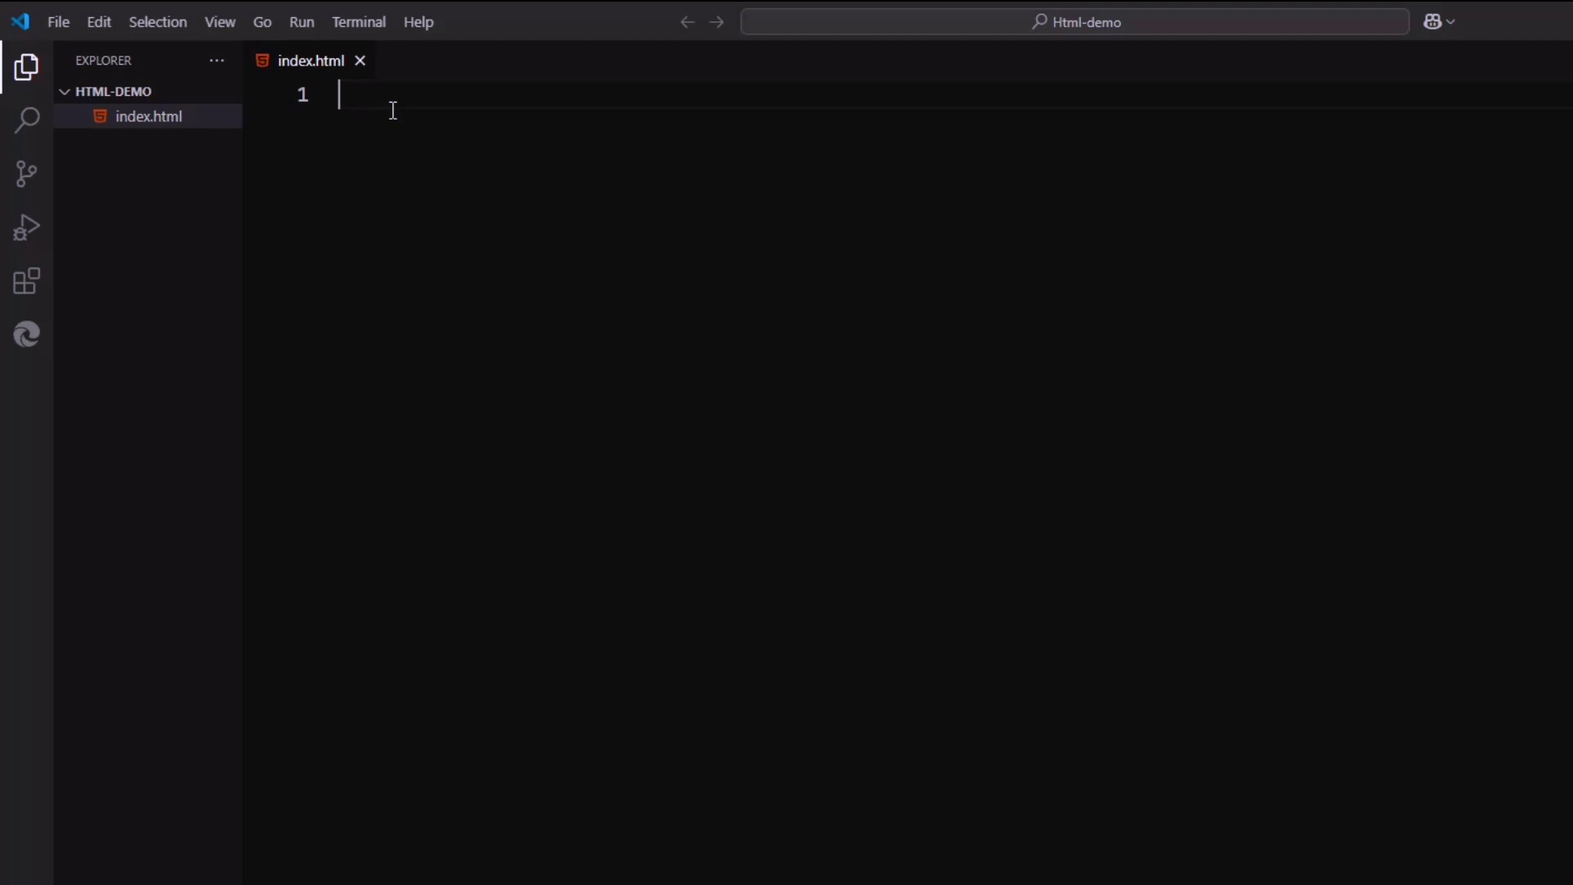
Generate the HTML boilerplate in index.html from the Emmet abbreviation "!".
type("!")
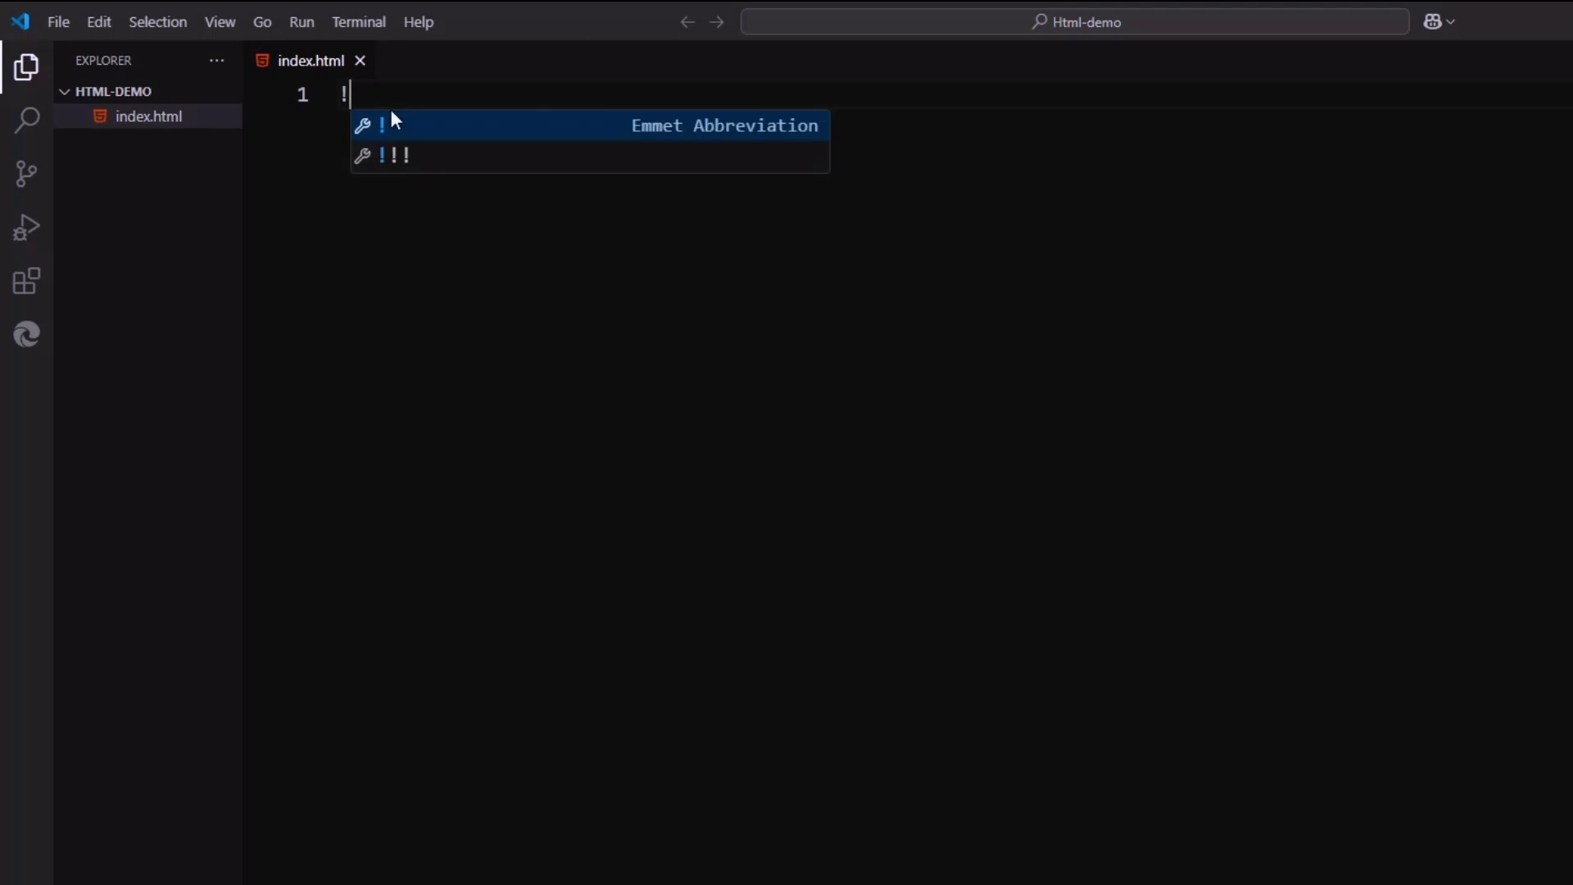
key("Return")
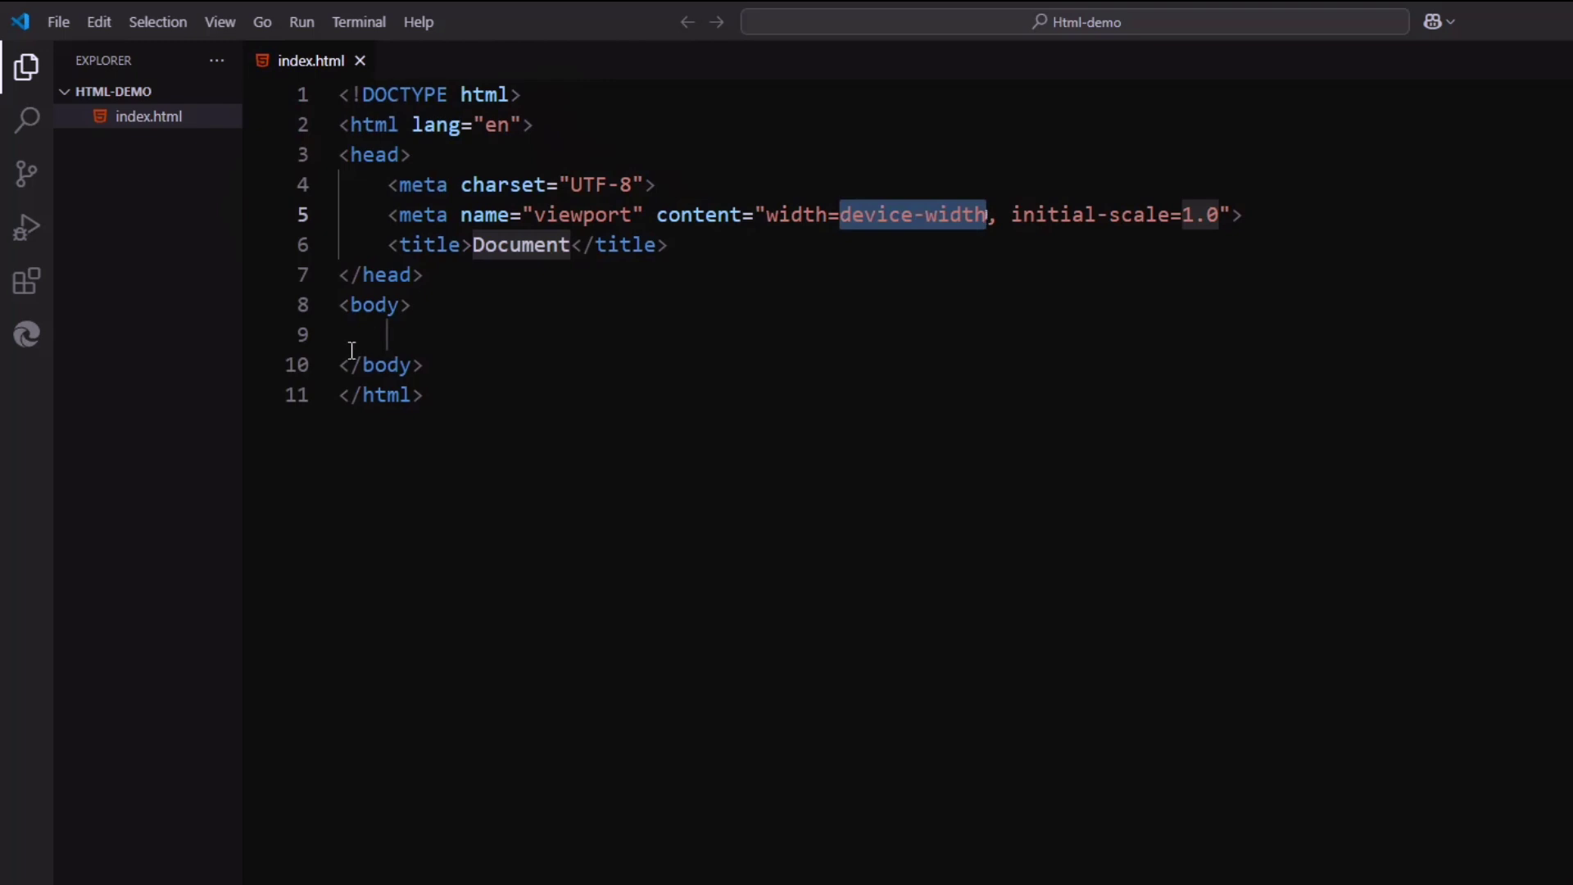
left_click(416, 340)
left_click(488, 271)
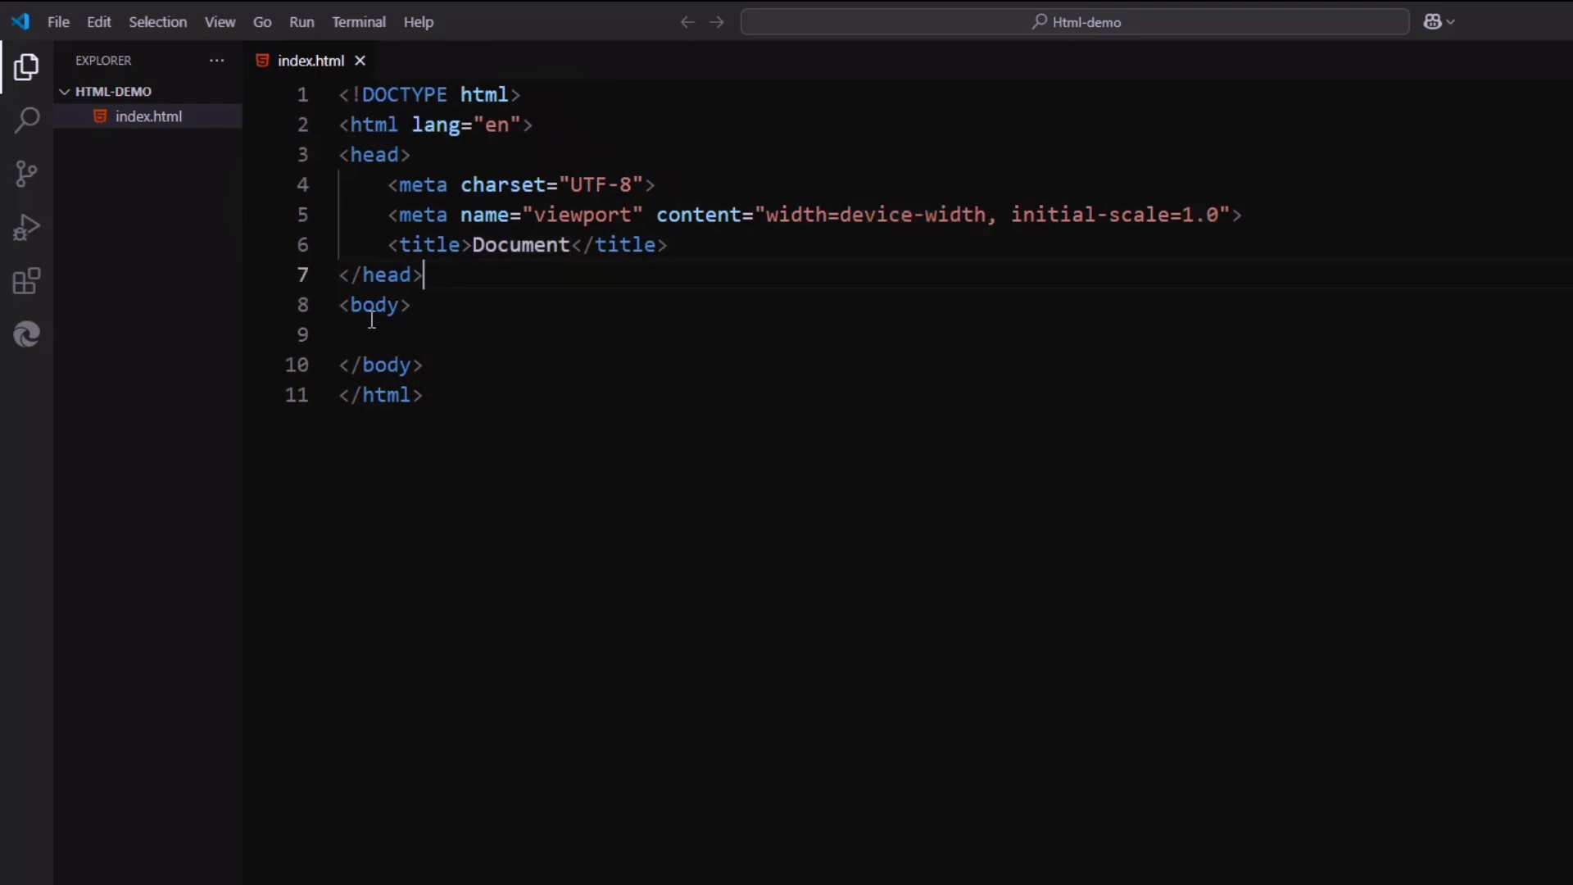
Add blank lines inside the body element and place the cursor on the indented line 11.
left_click(425, 325)
key("Return")
key("Return")
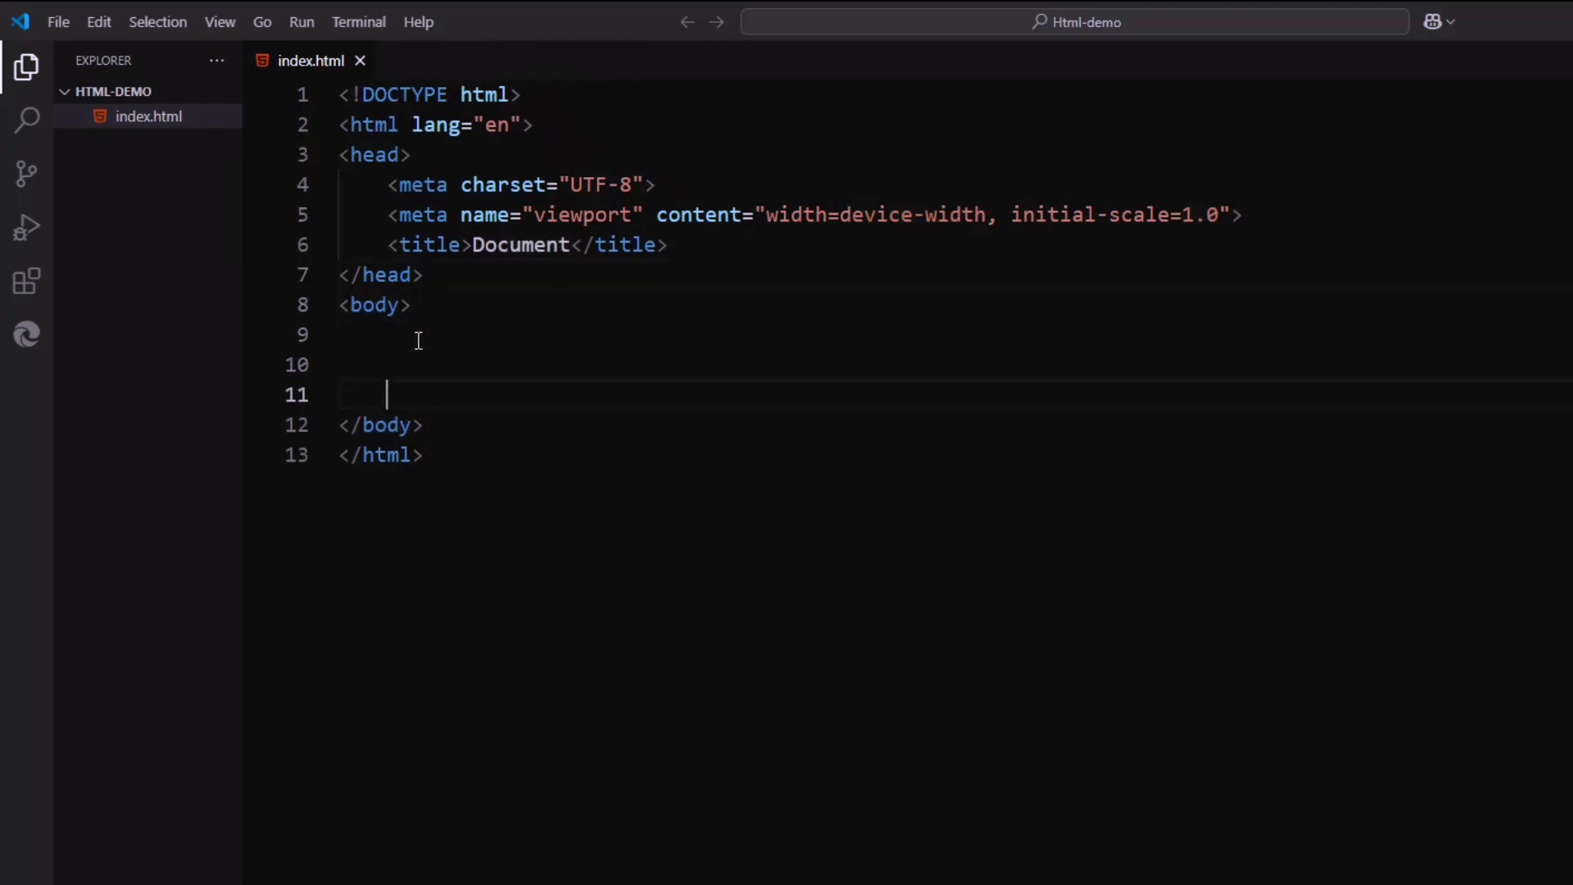
key("Up")
key("Up")
key("Down")
key("Return")
key("Tab")
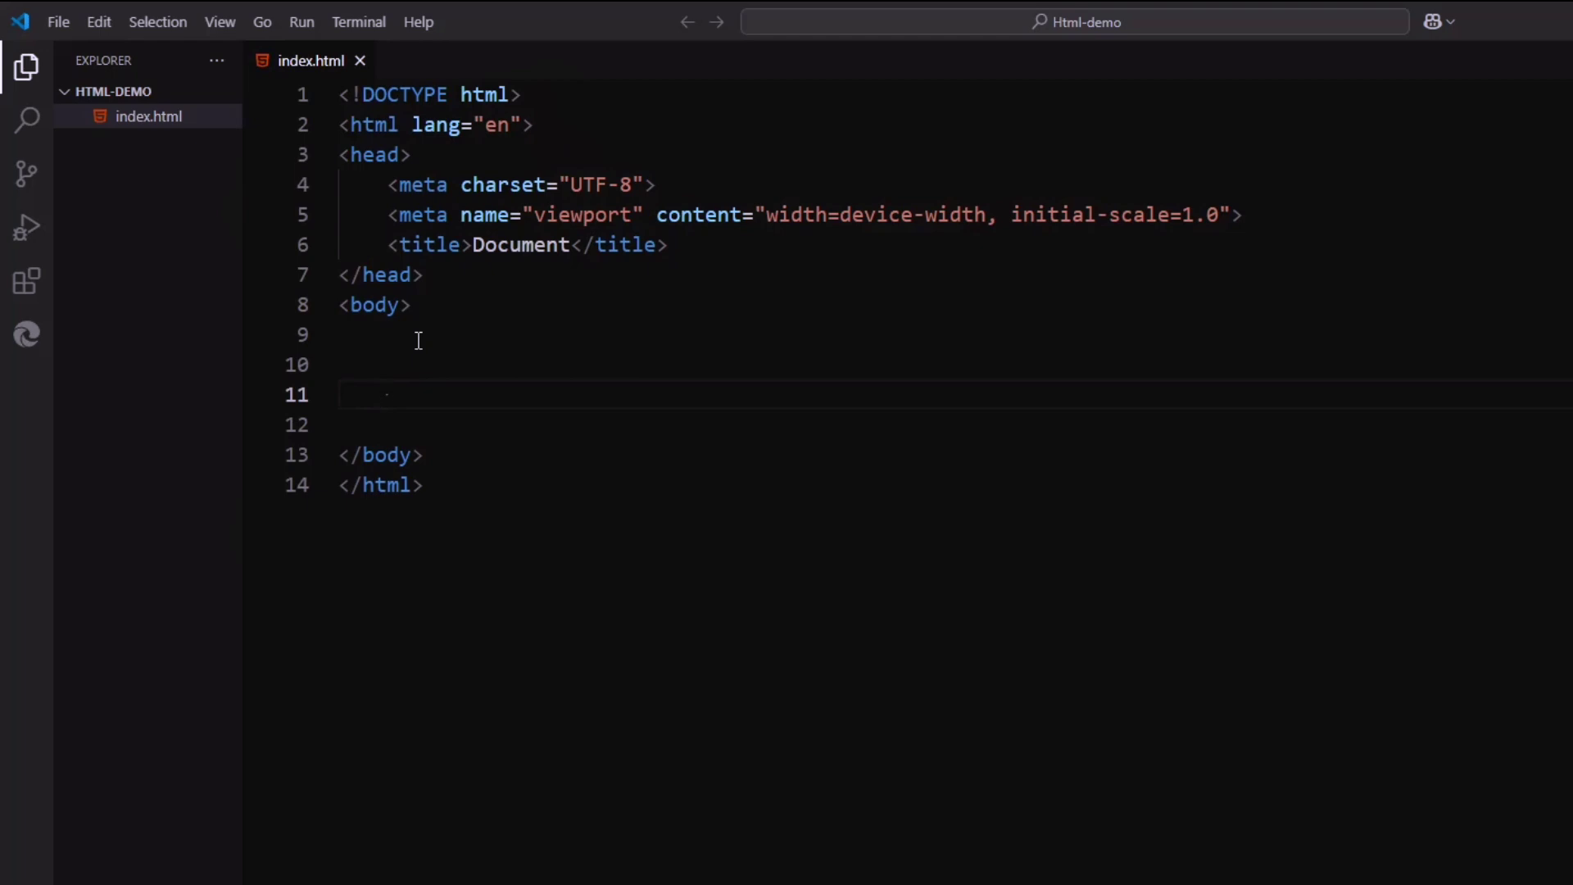
Add a paragraph filled with 20 words of Emmet lorem text in the body, and enable word wrap.
type("p")
key("Tab")
type("lore")
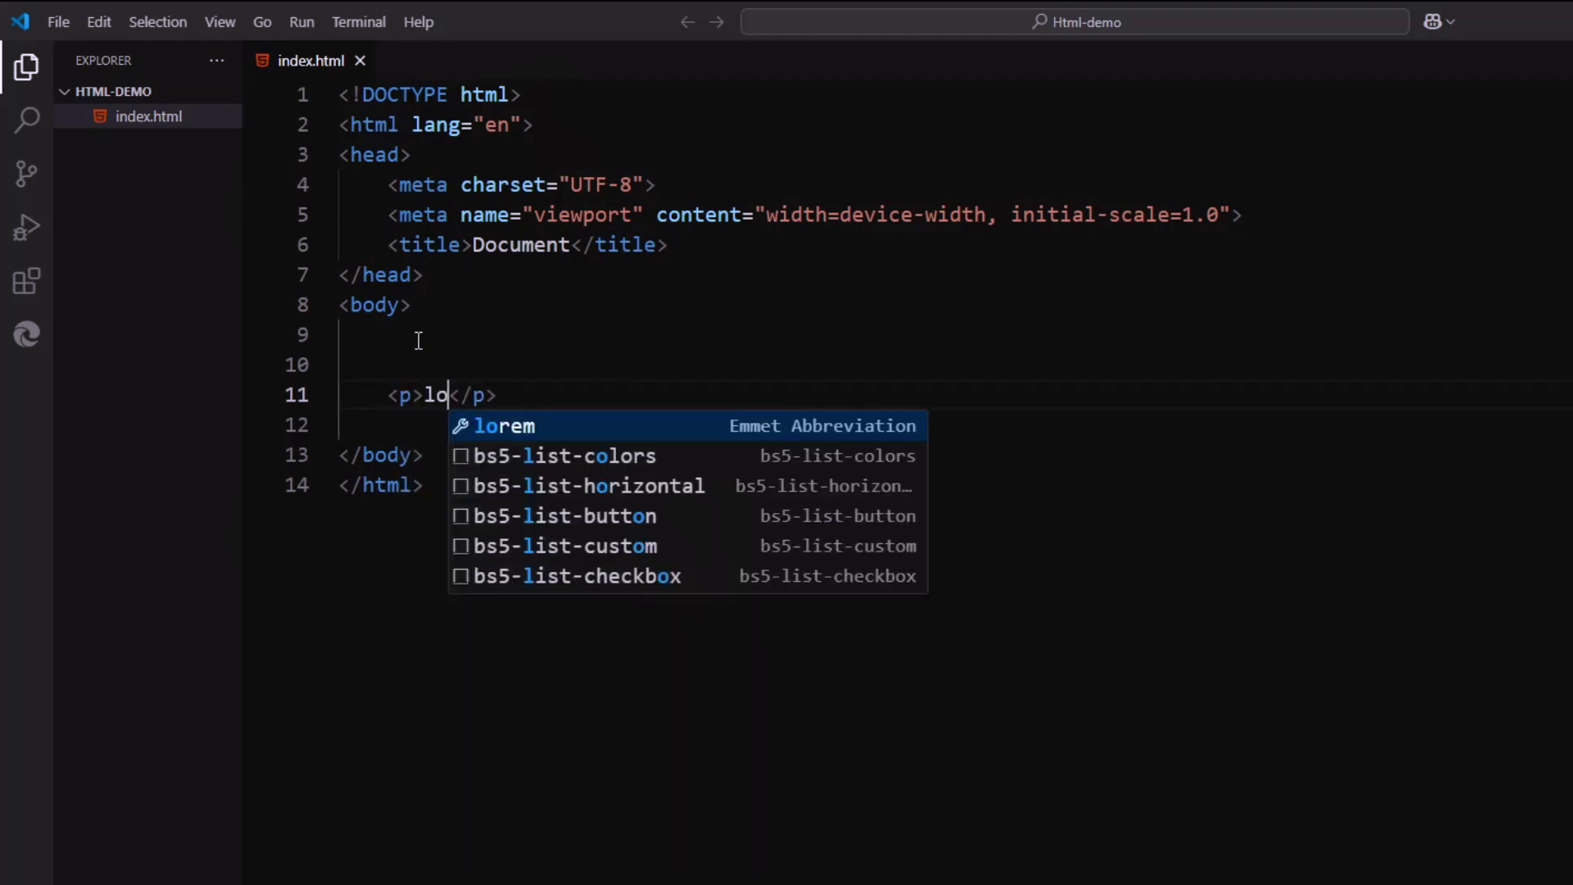
type("m")
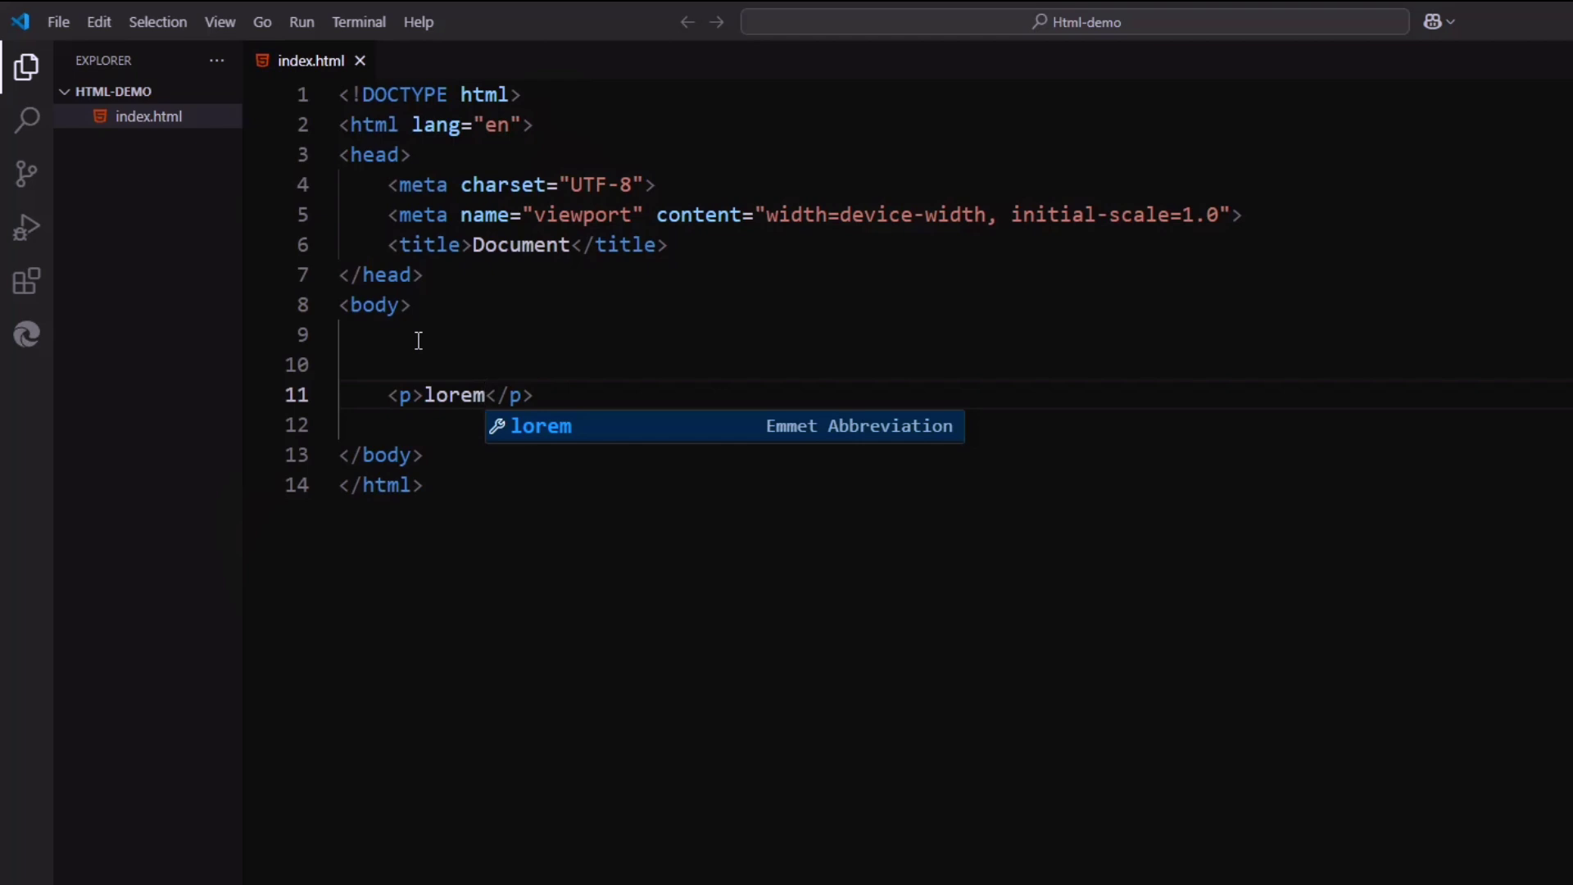
type("20")
key("Tab")
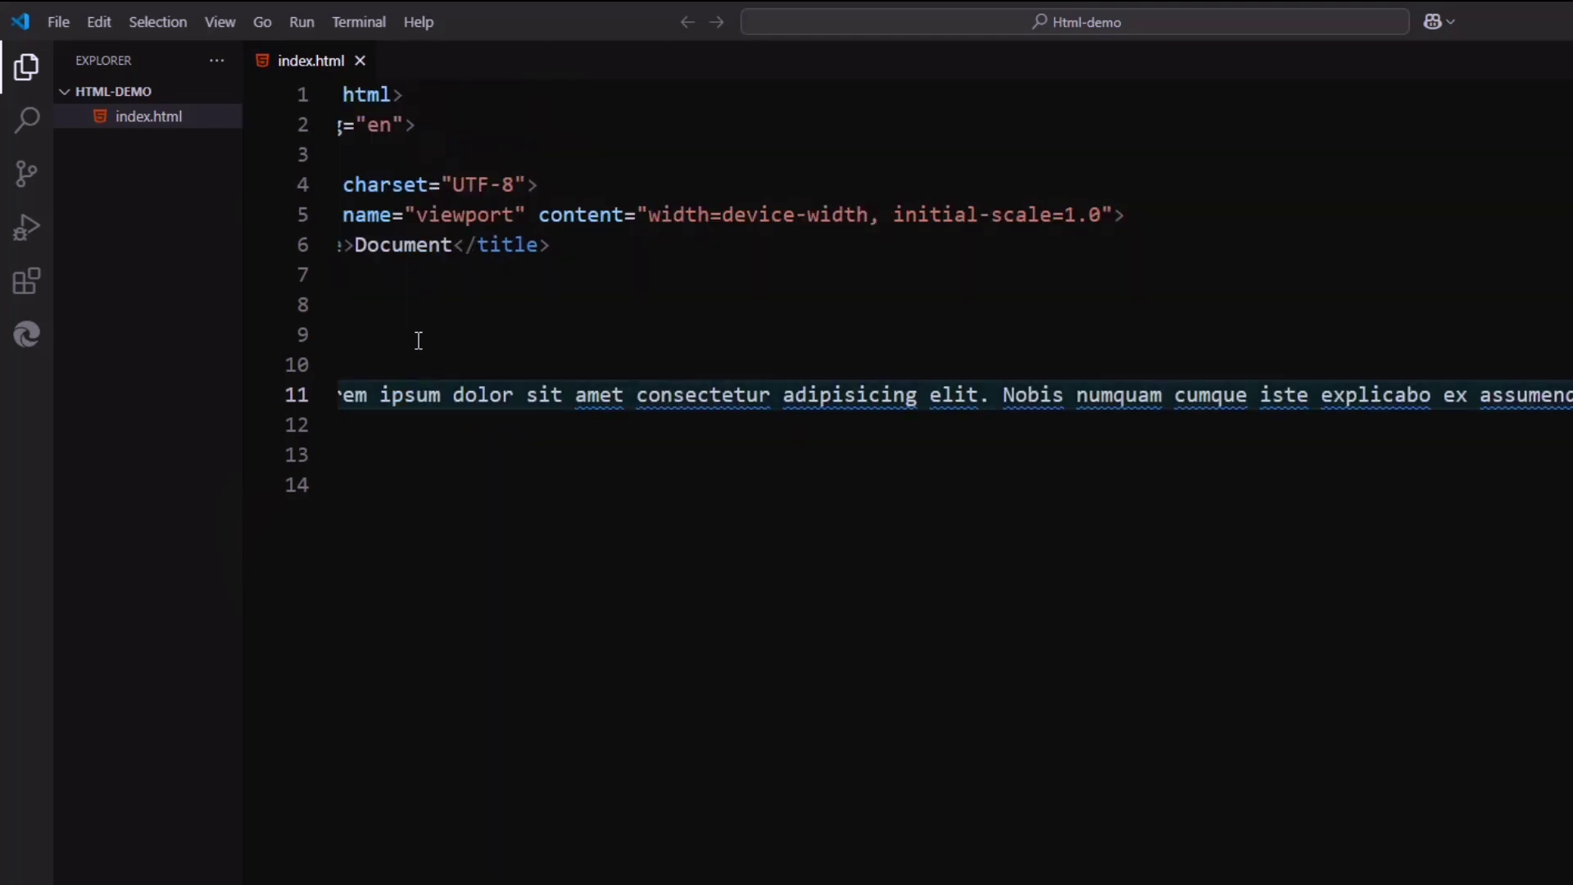
key("alt+z")
left_click(873, 521)
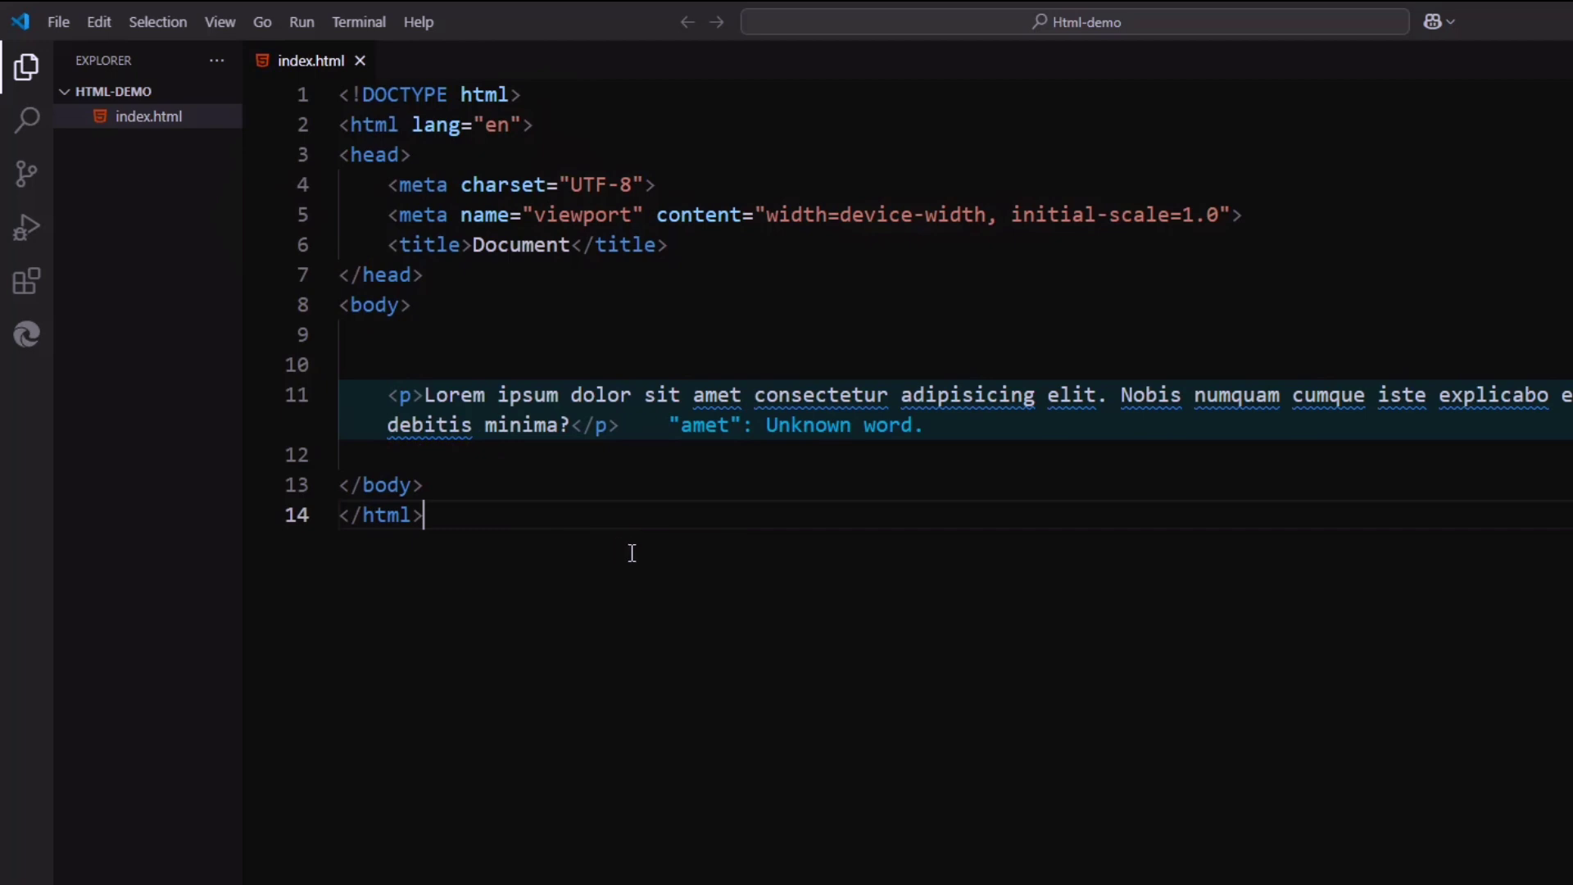
Show the installed extensions in a widened side bar and view the details of Auto Close Tag and Auto Rename Tag.
left_click(29, 282)
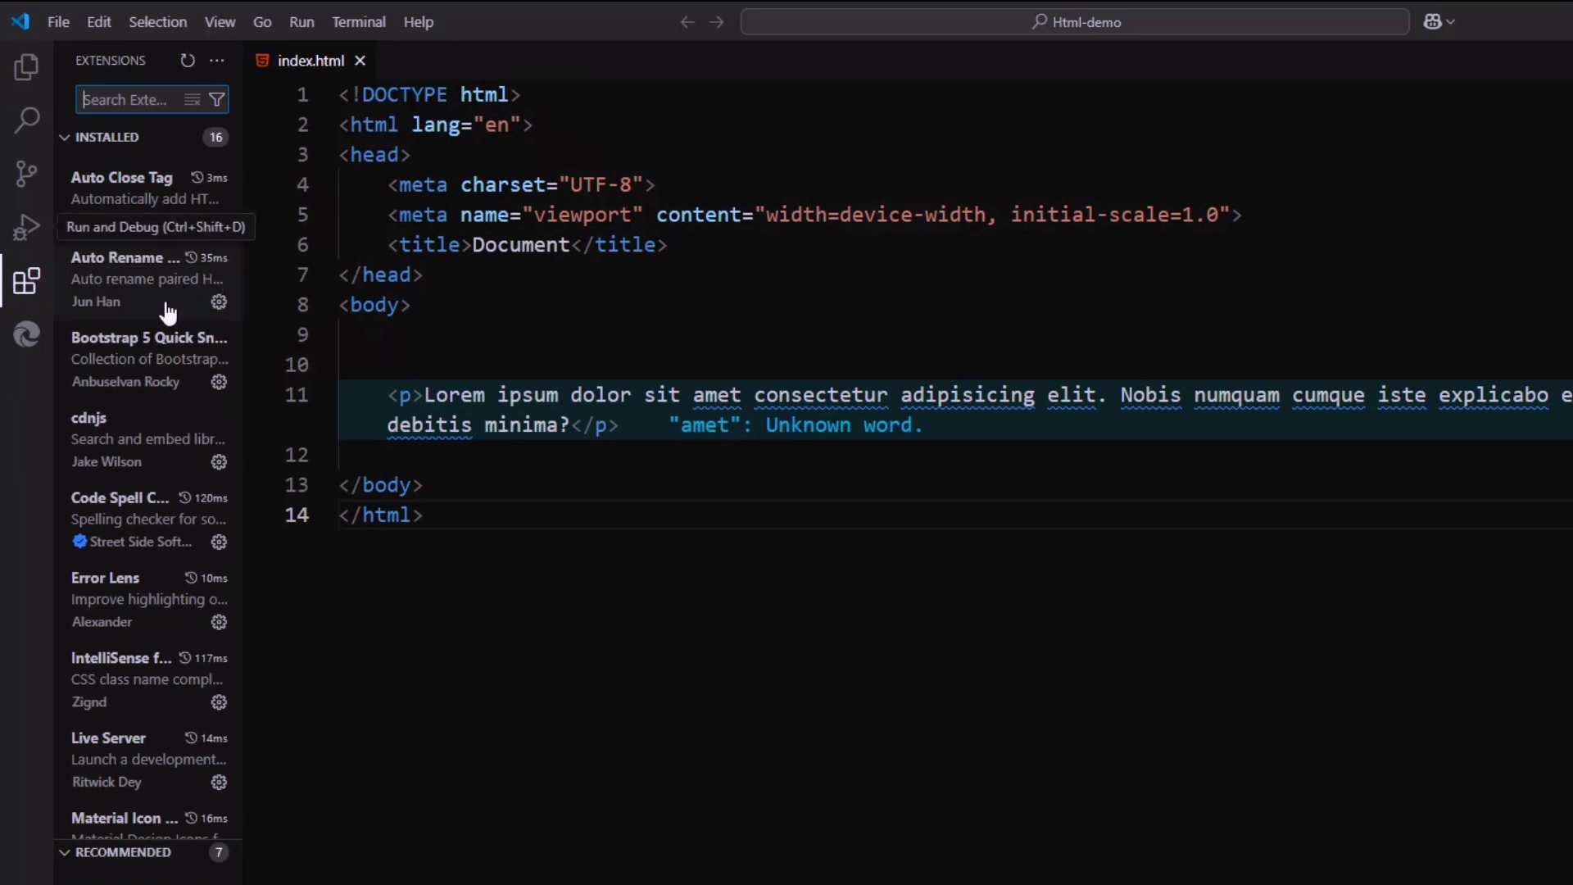
left_click_drag(240, 257, 584, 298)
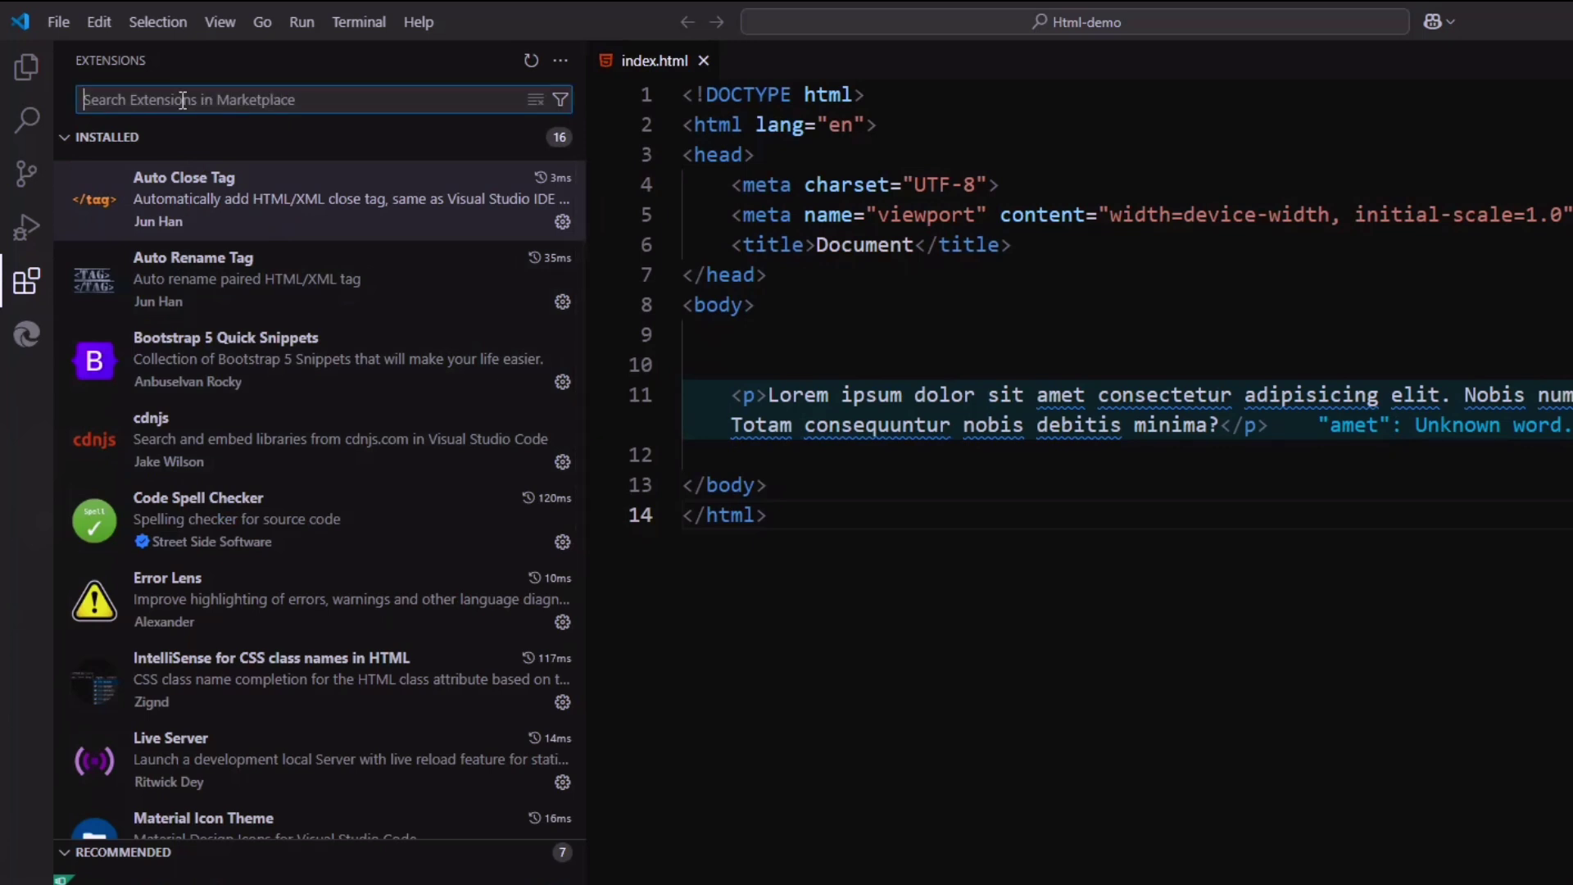
left_click(144, 205)
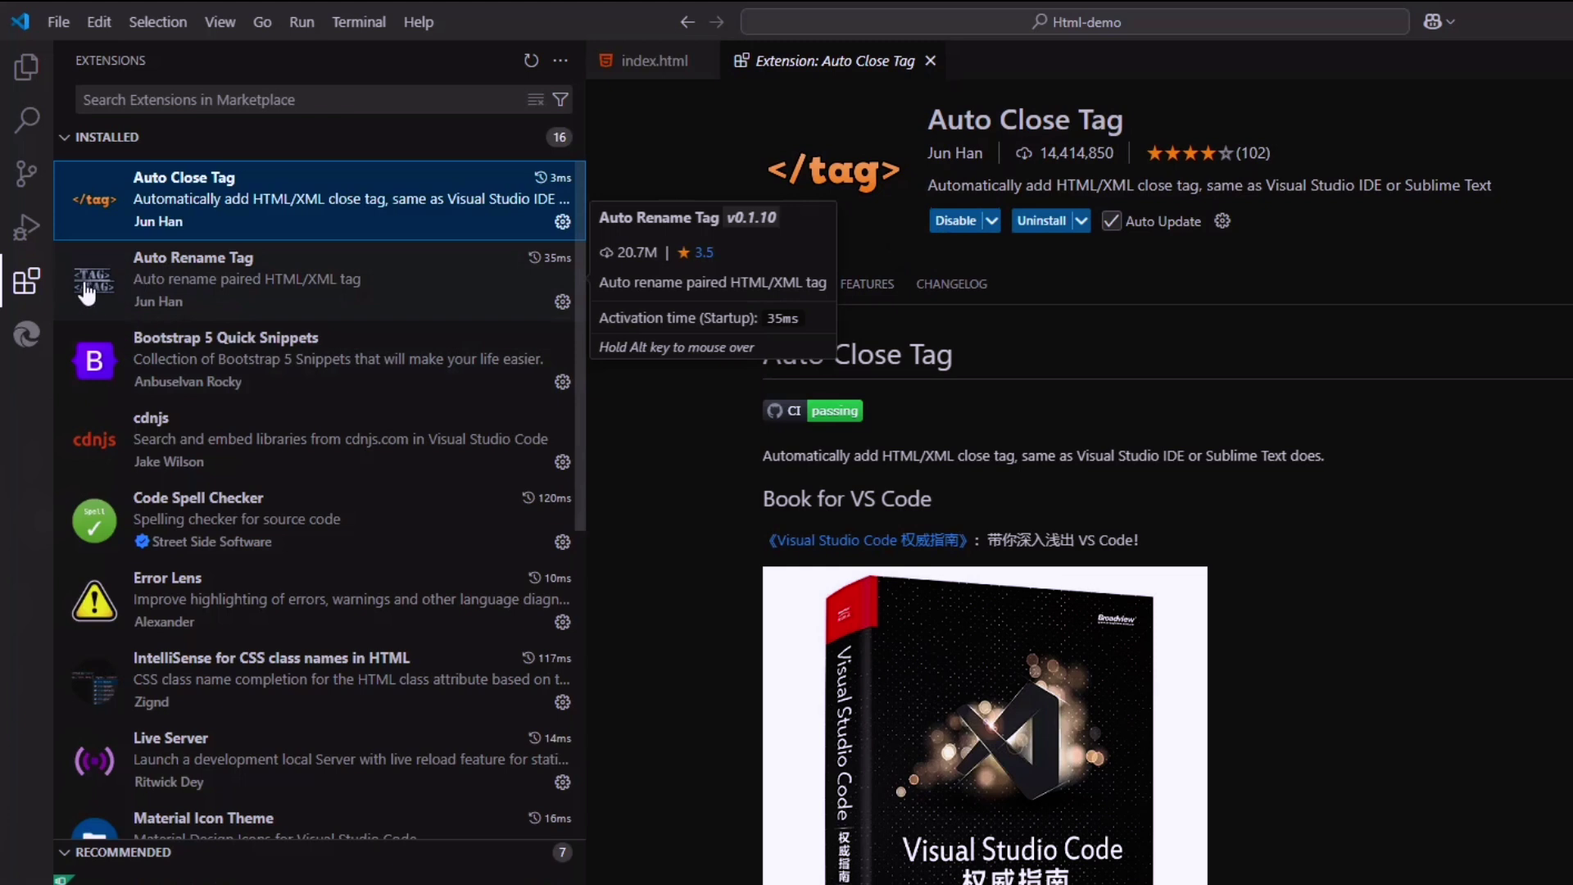
left_click(166, 286)
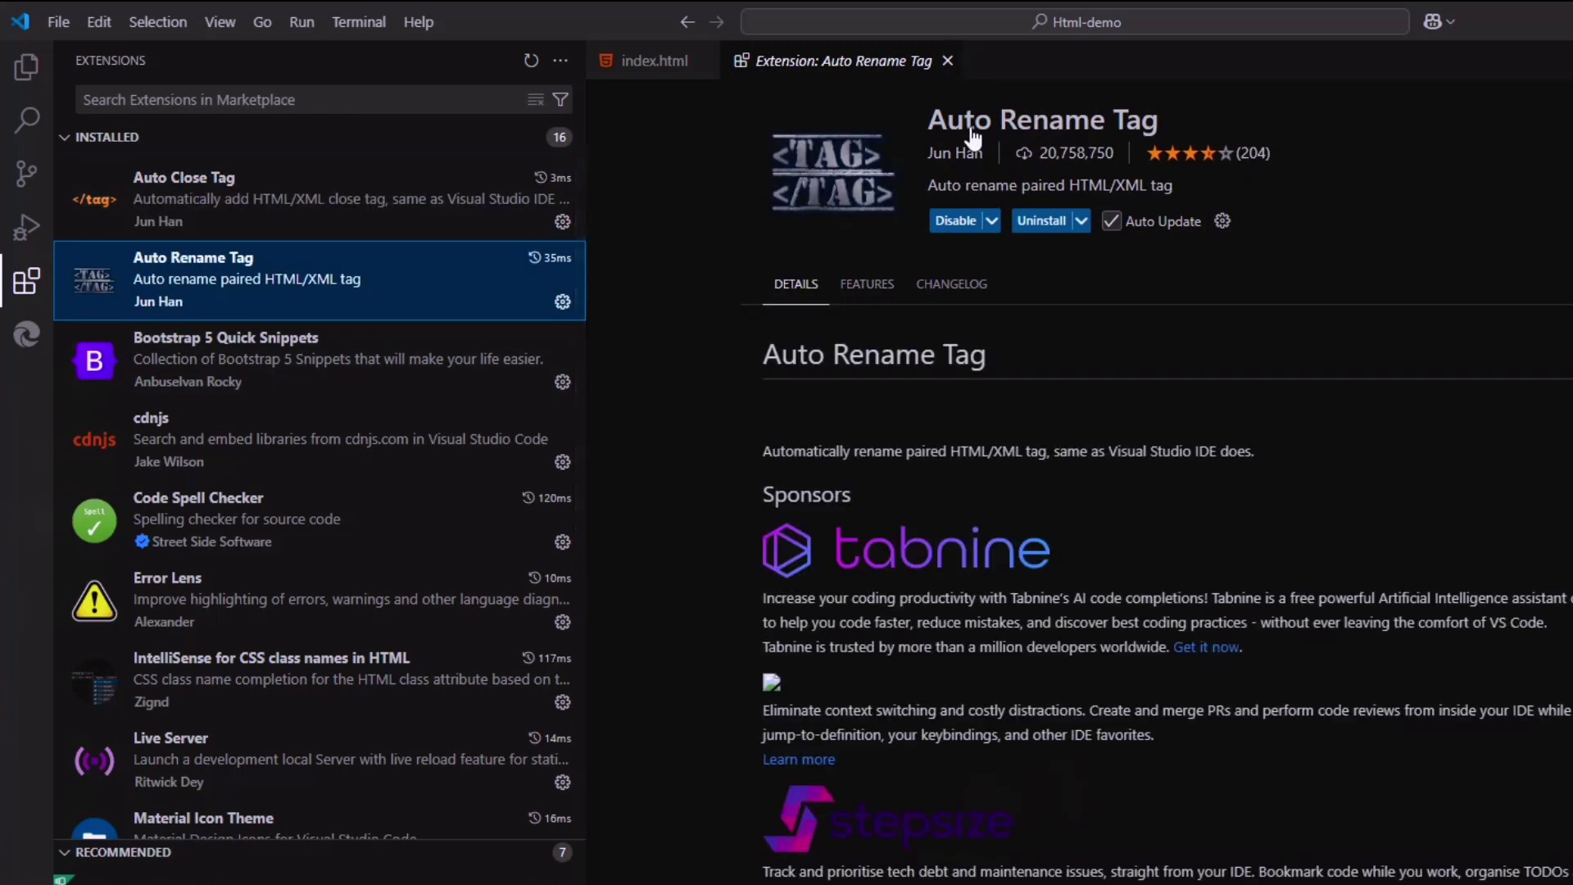
left_click(335, 99)
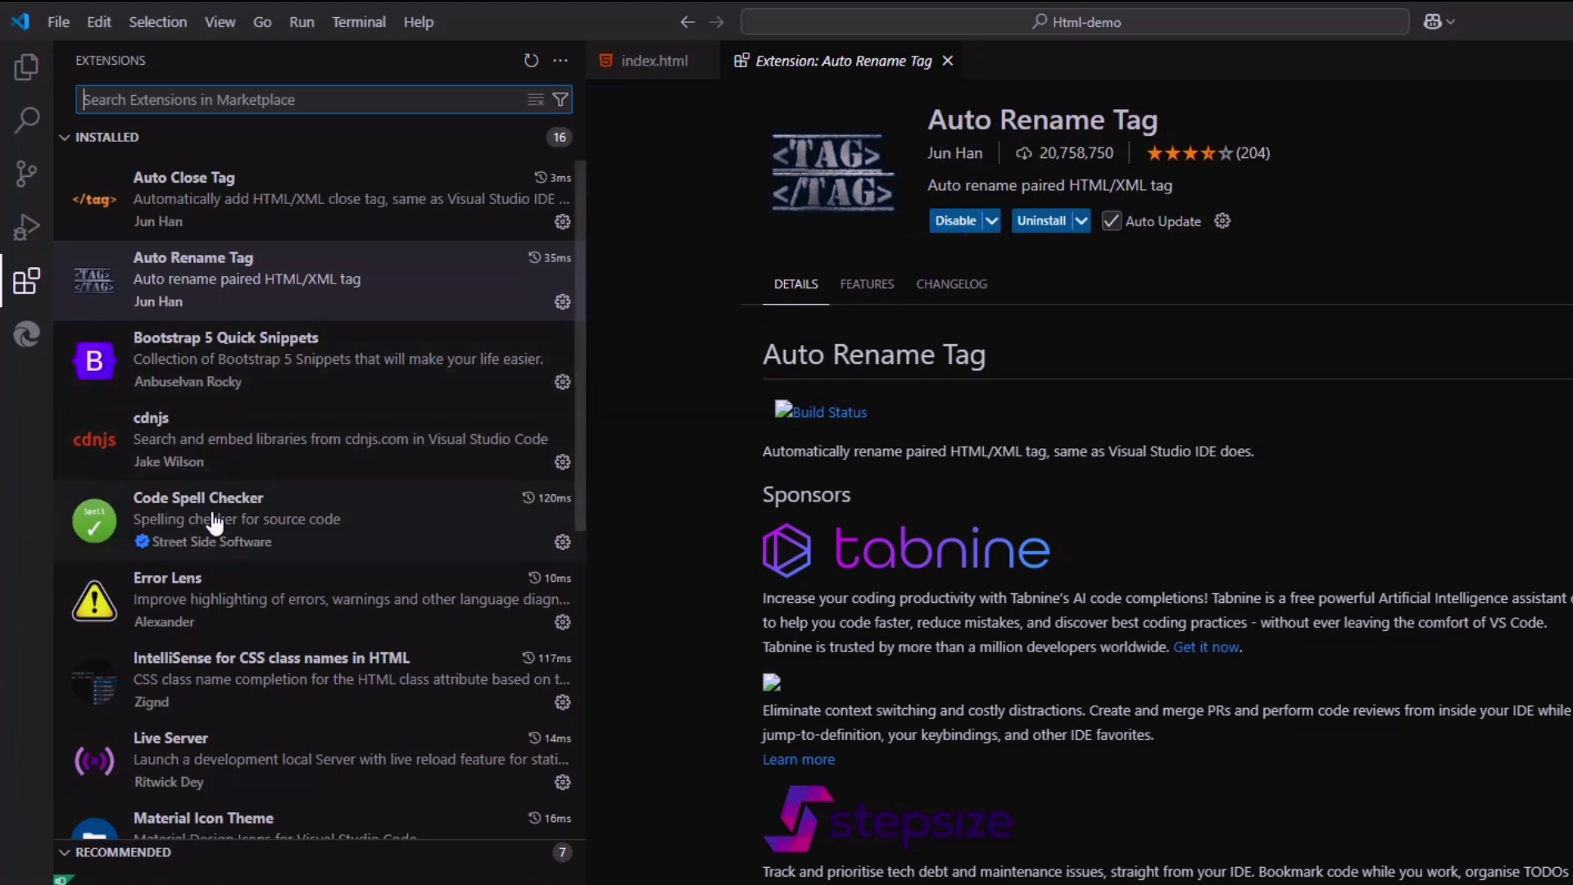
View the details of the Code Spell Checker, Error Lens and IntelliSense for CSS class names in HTML extensions.
left_click(221, 543)
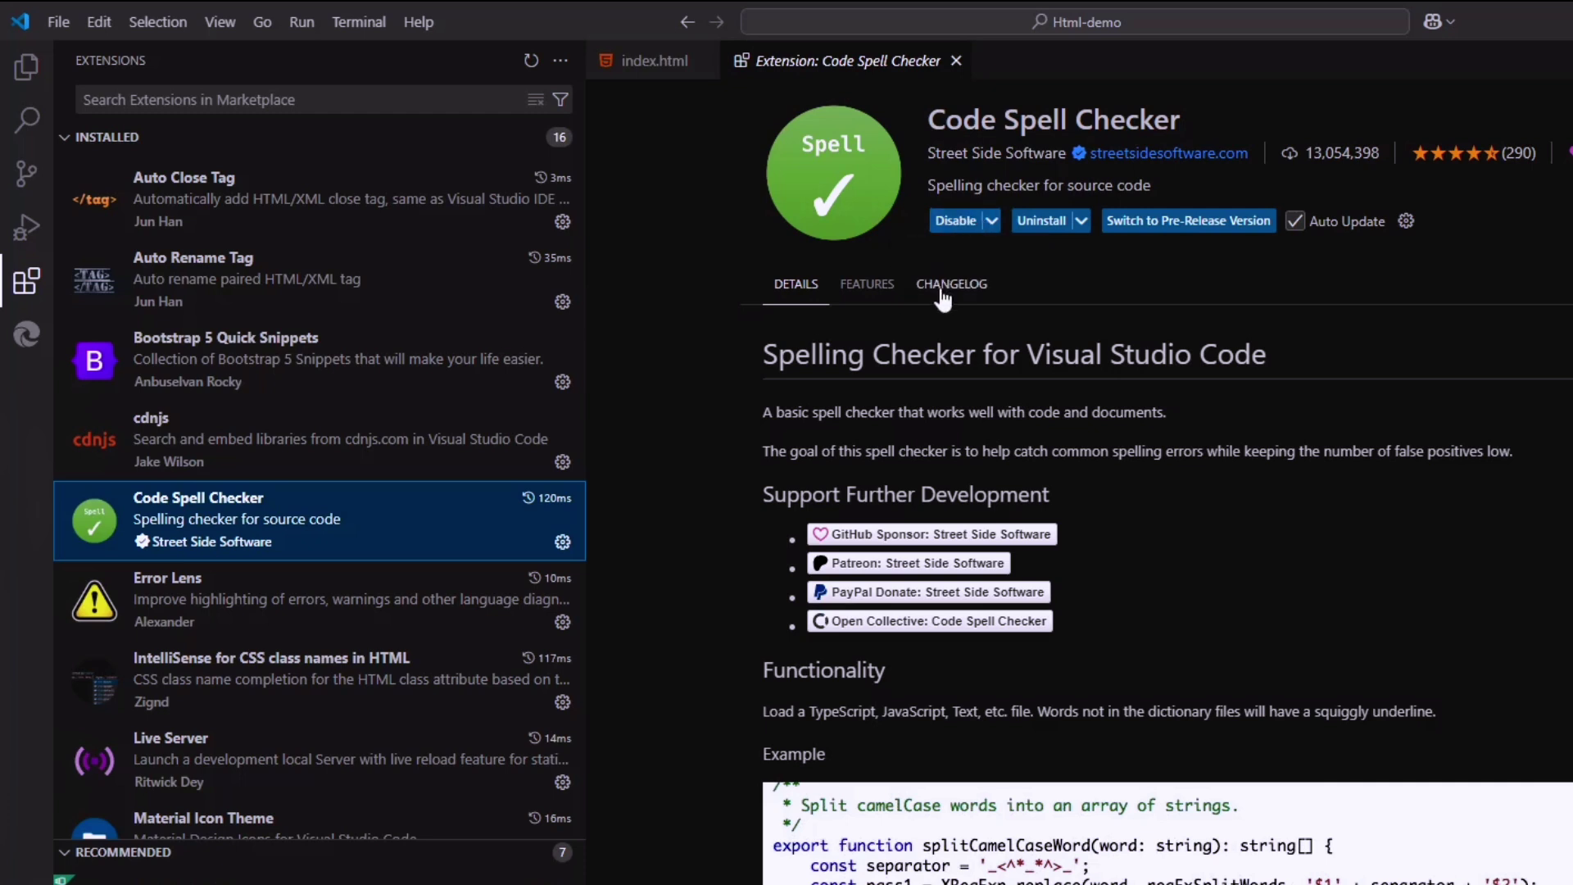
left_click(223, 607)
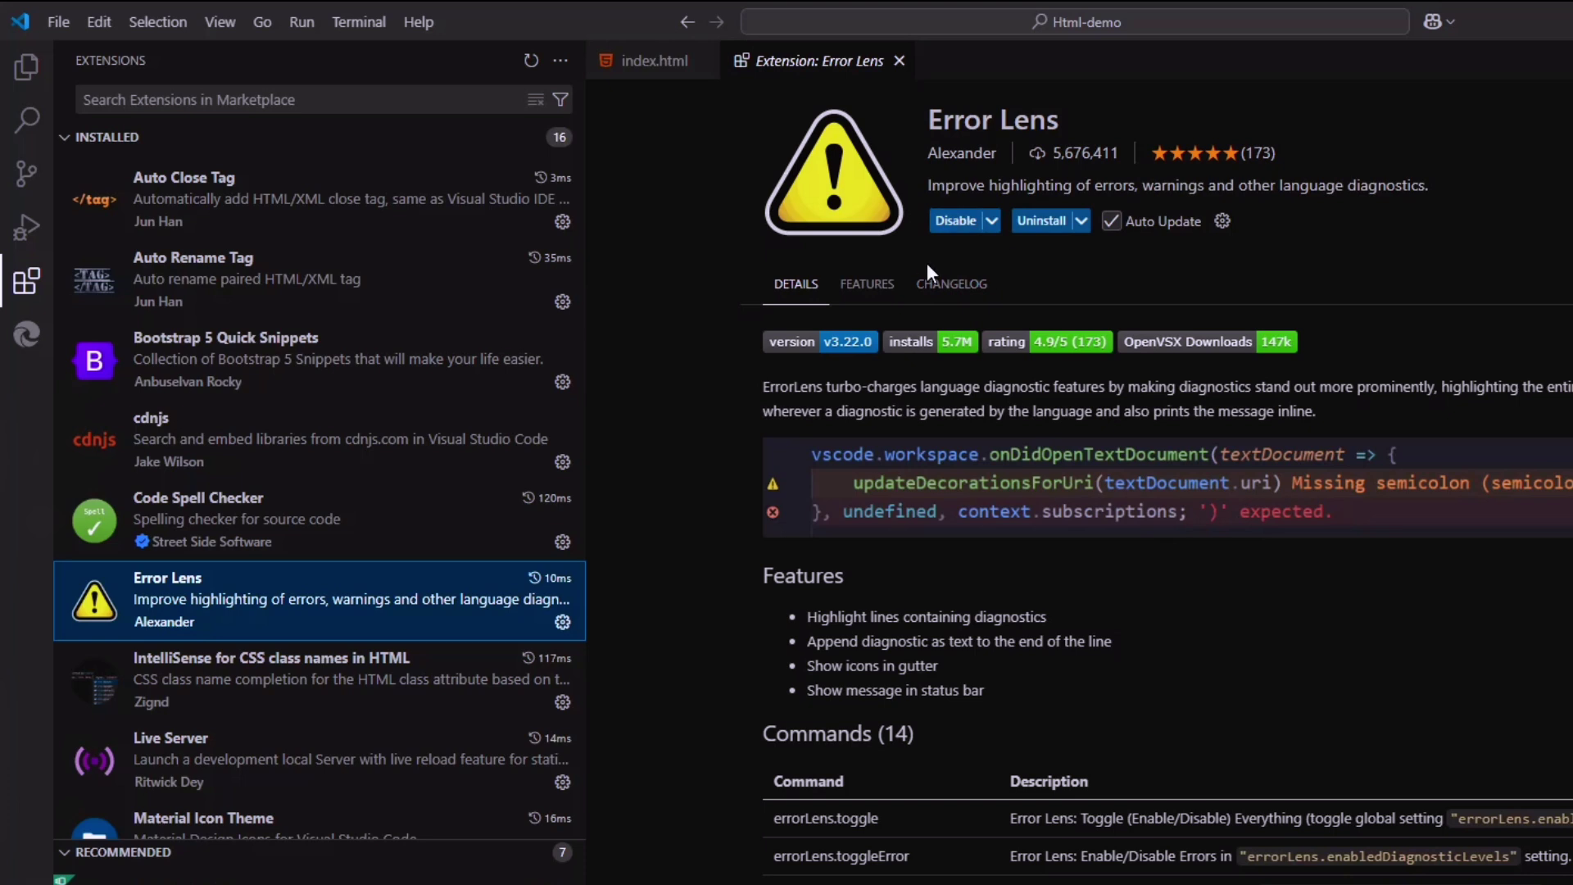
key("Down")
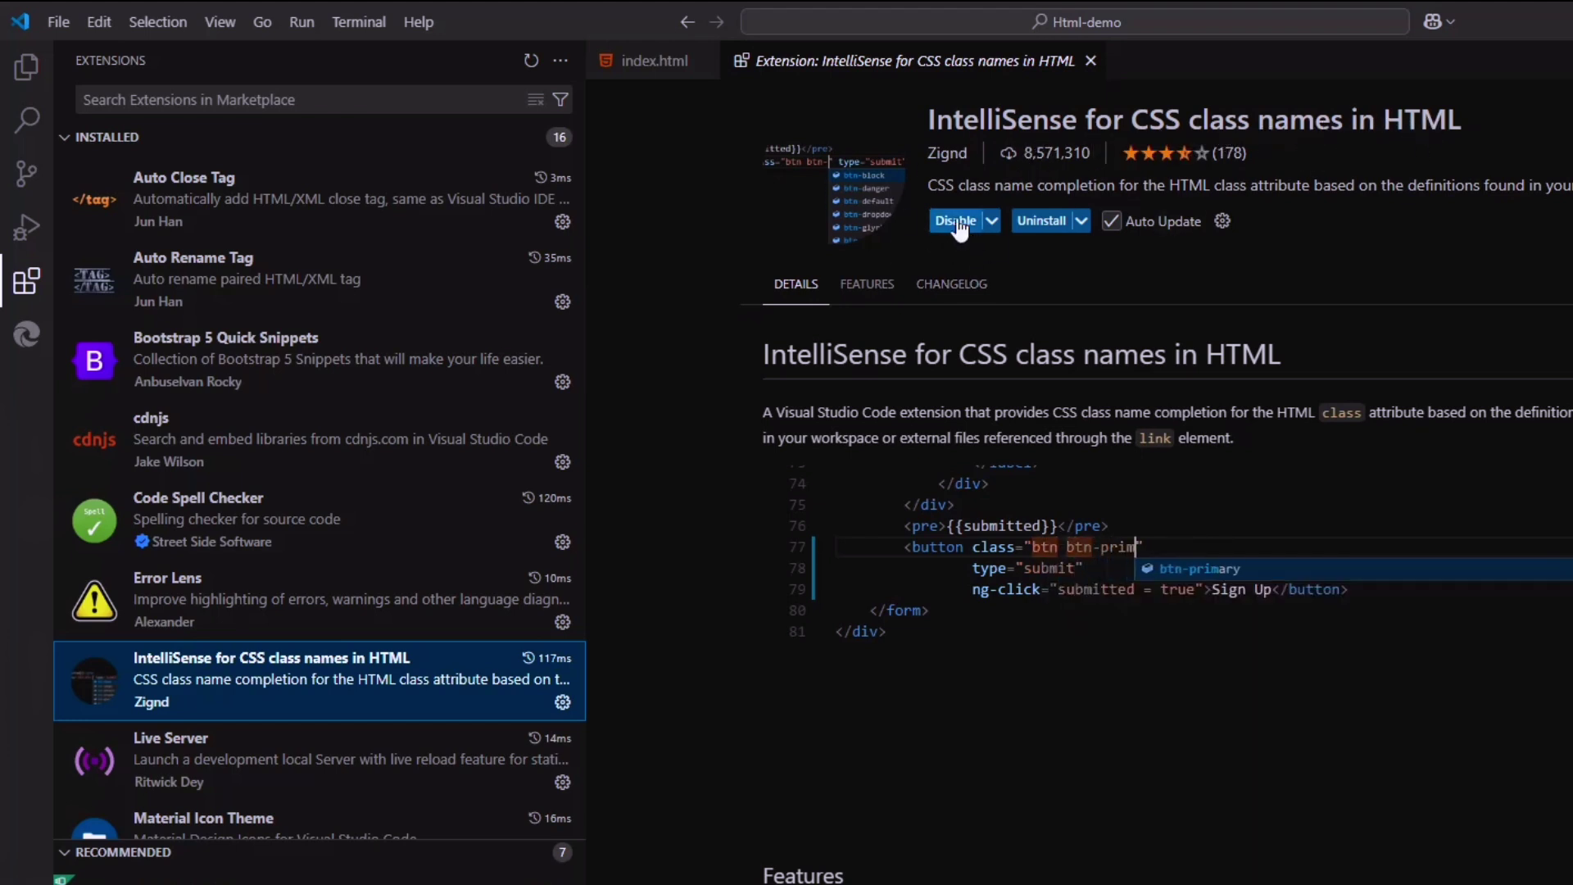
View the details of the Live Server, Material Icon Theme and Prettier - Code formatter extensions.
scroll(195, 741, "down", 1)
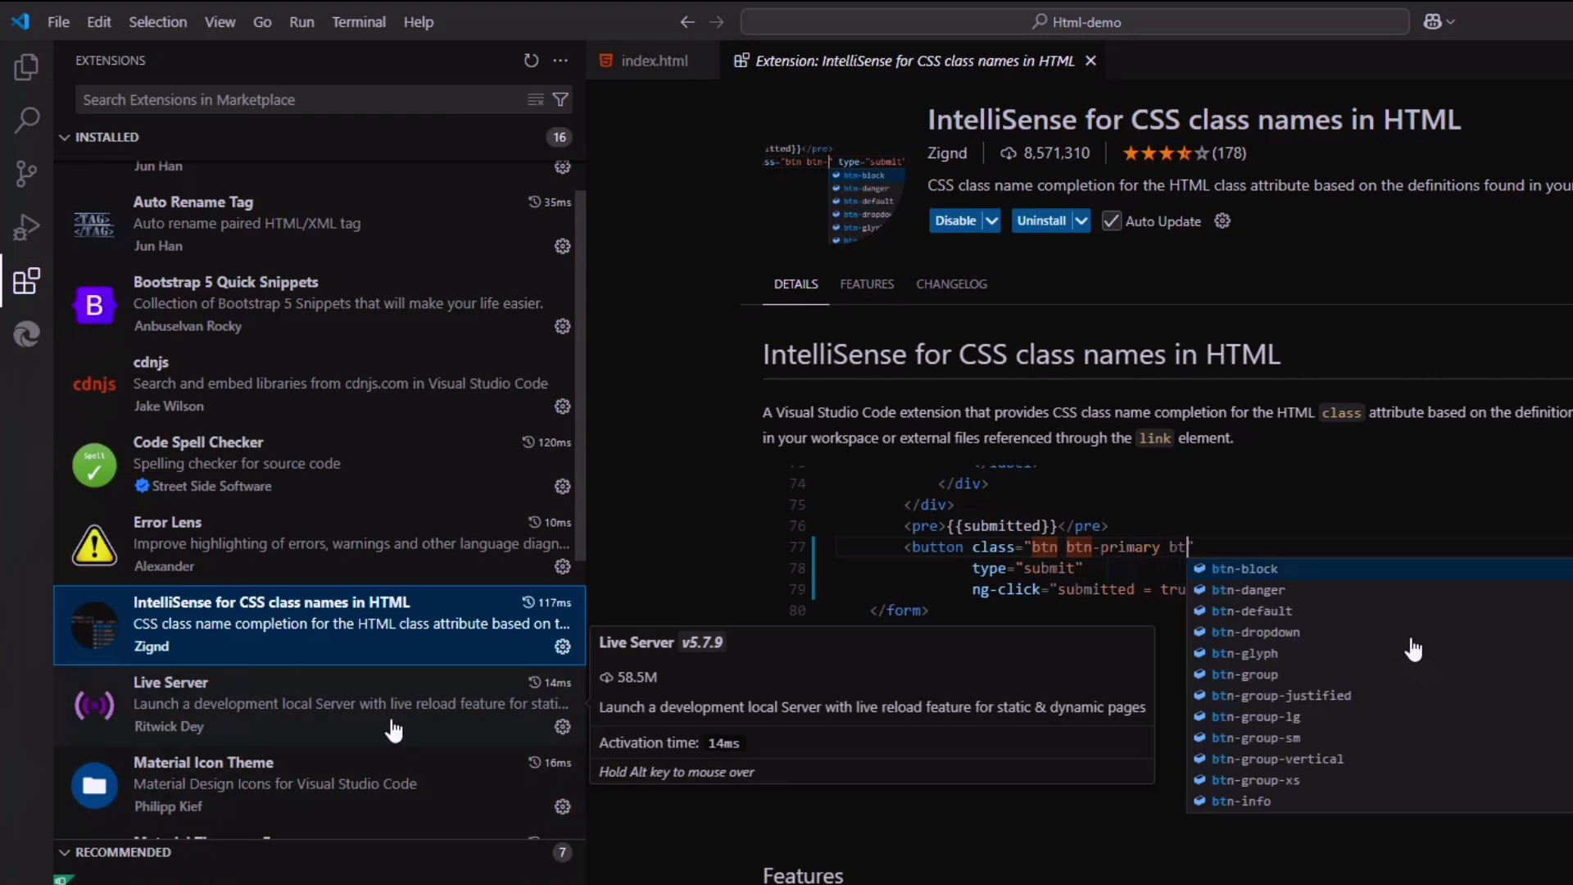
left_click(200, 717)
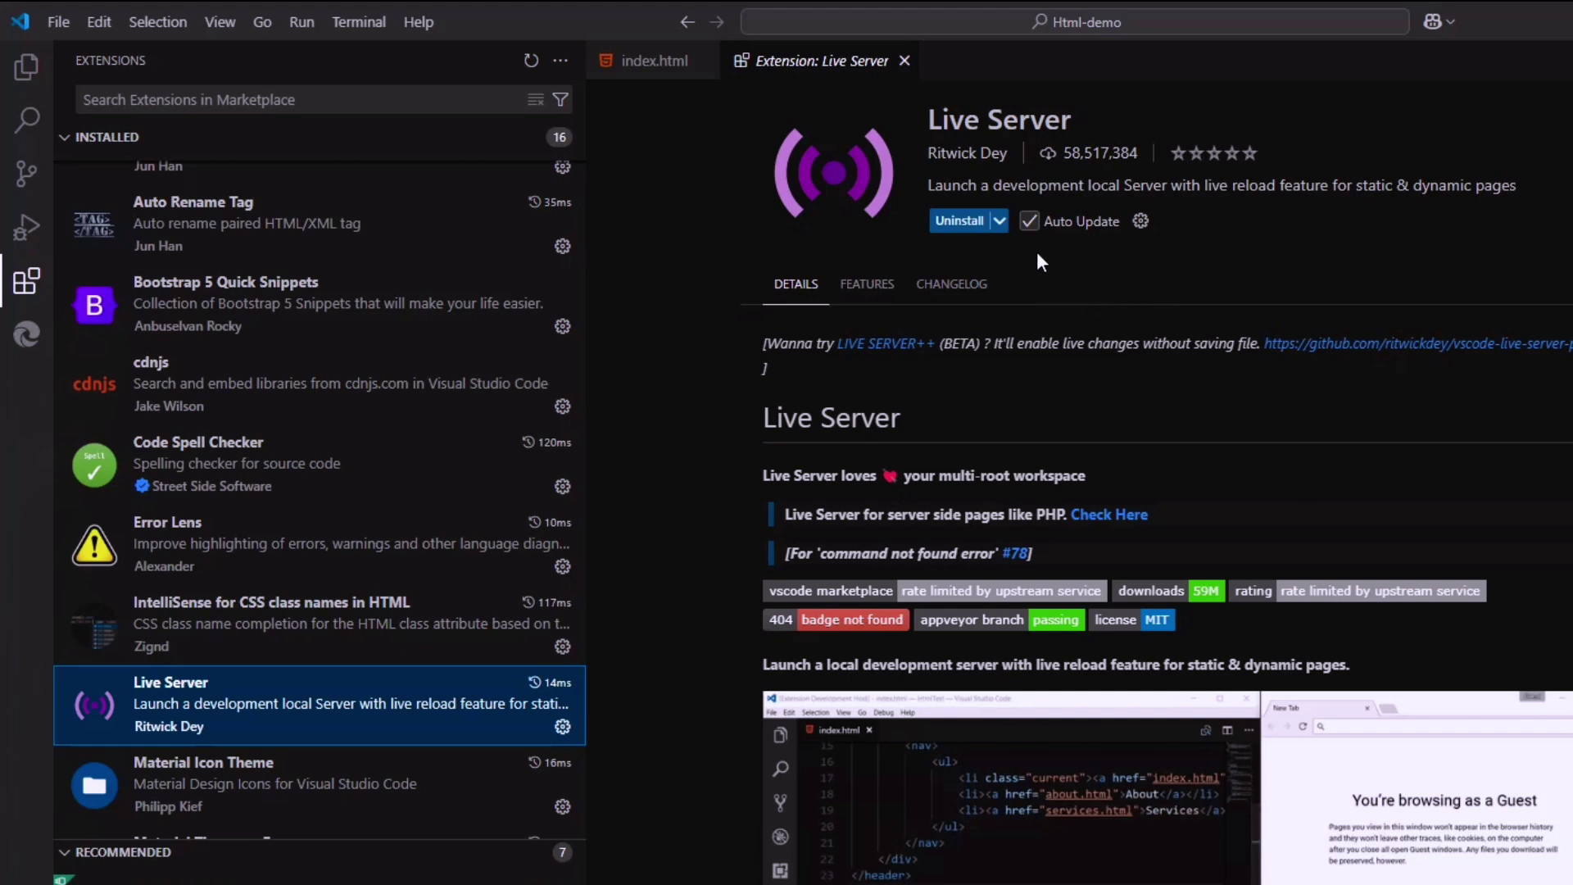
left_click(164, 786)
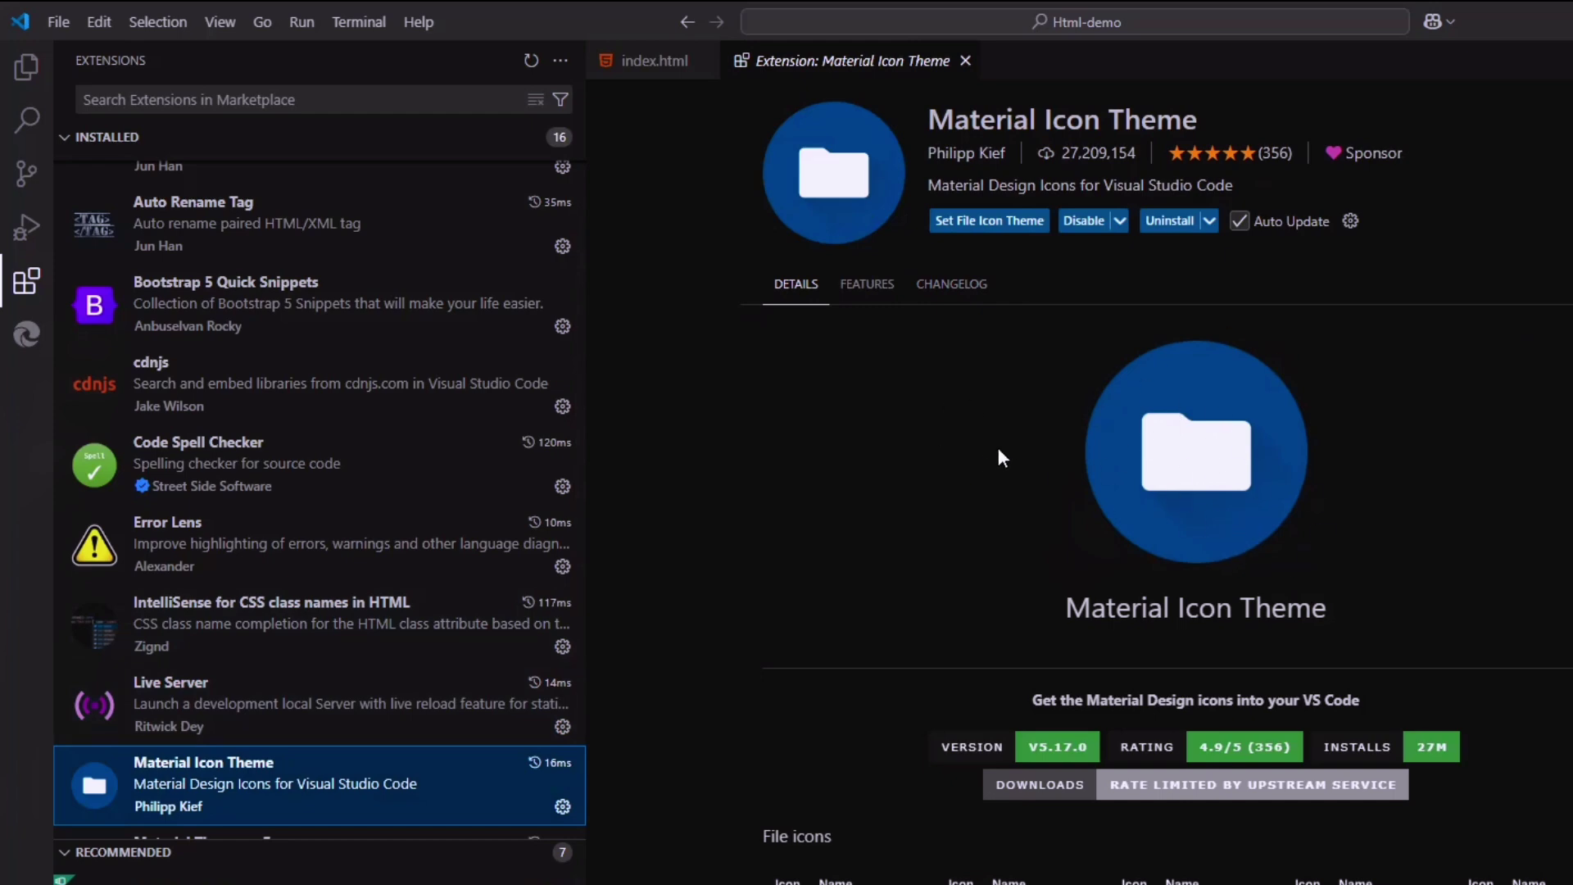
scroll(271, 721, "down", 1)
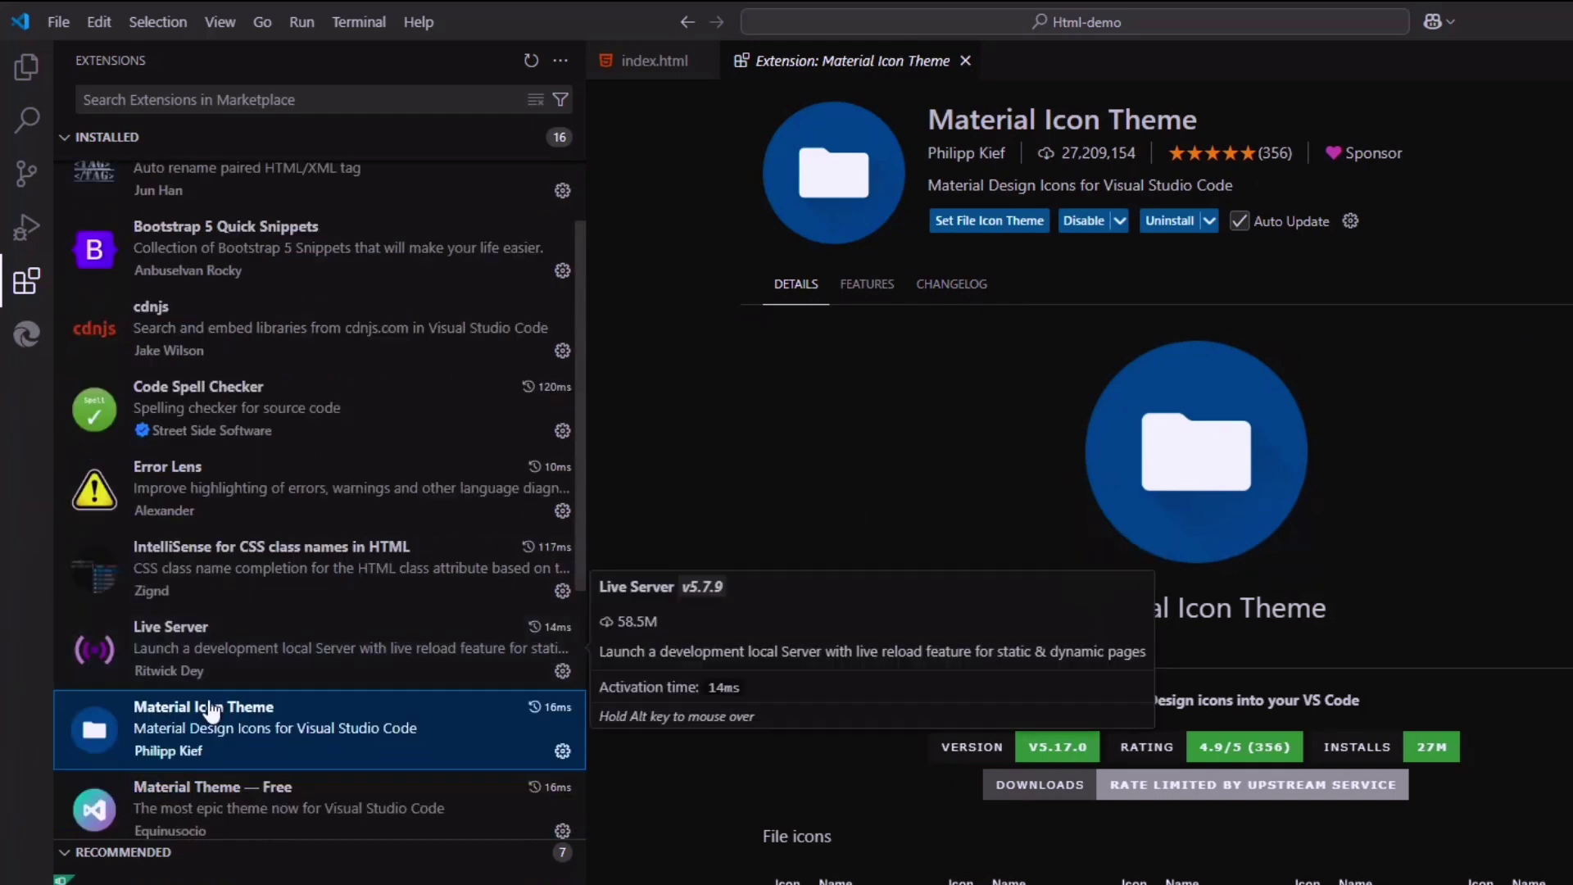
scroll(318, 703, "down", 5)
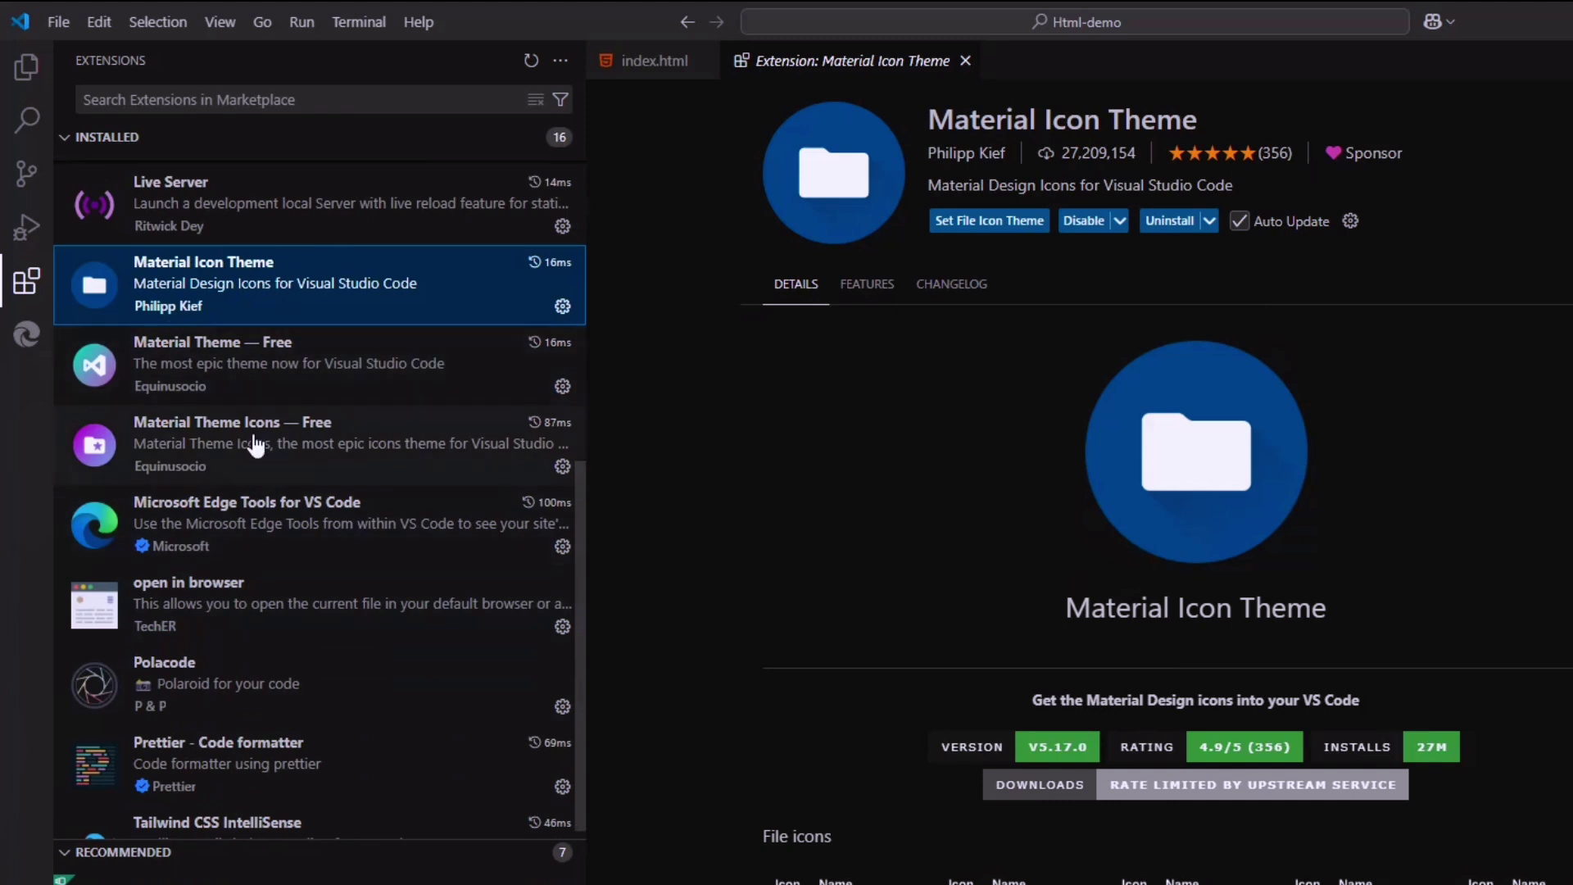
scroll(256, 445, "down", 1)
left_click(230, 731)
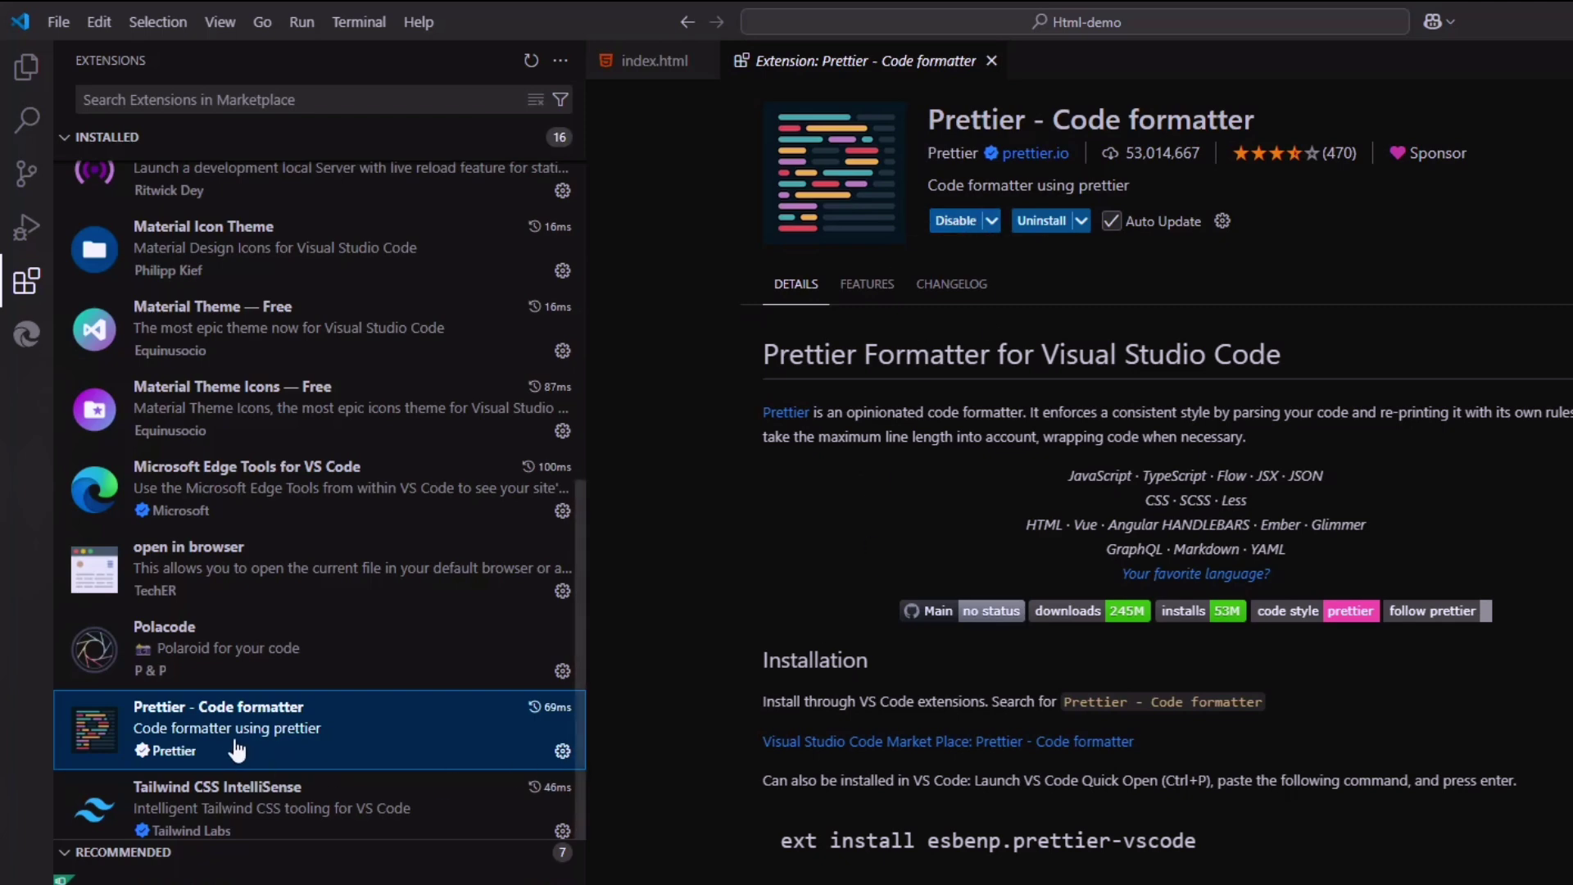
Review the installed extensions again in reverse order, from Material Icon Theme back to Auto Close Tag.
scroll(215, 496, "up", 1)
left_click(172, 305)
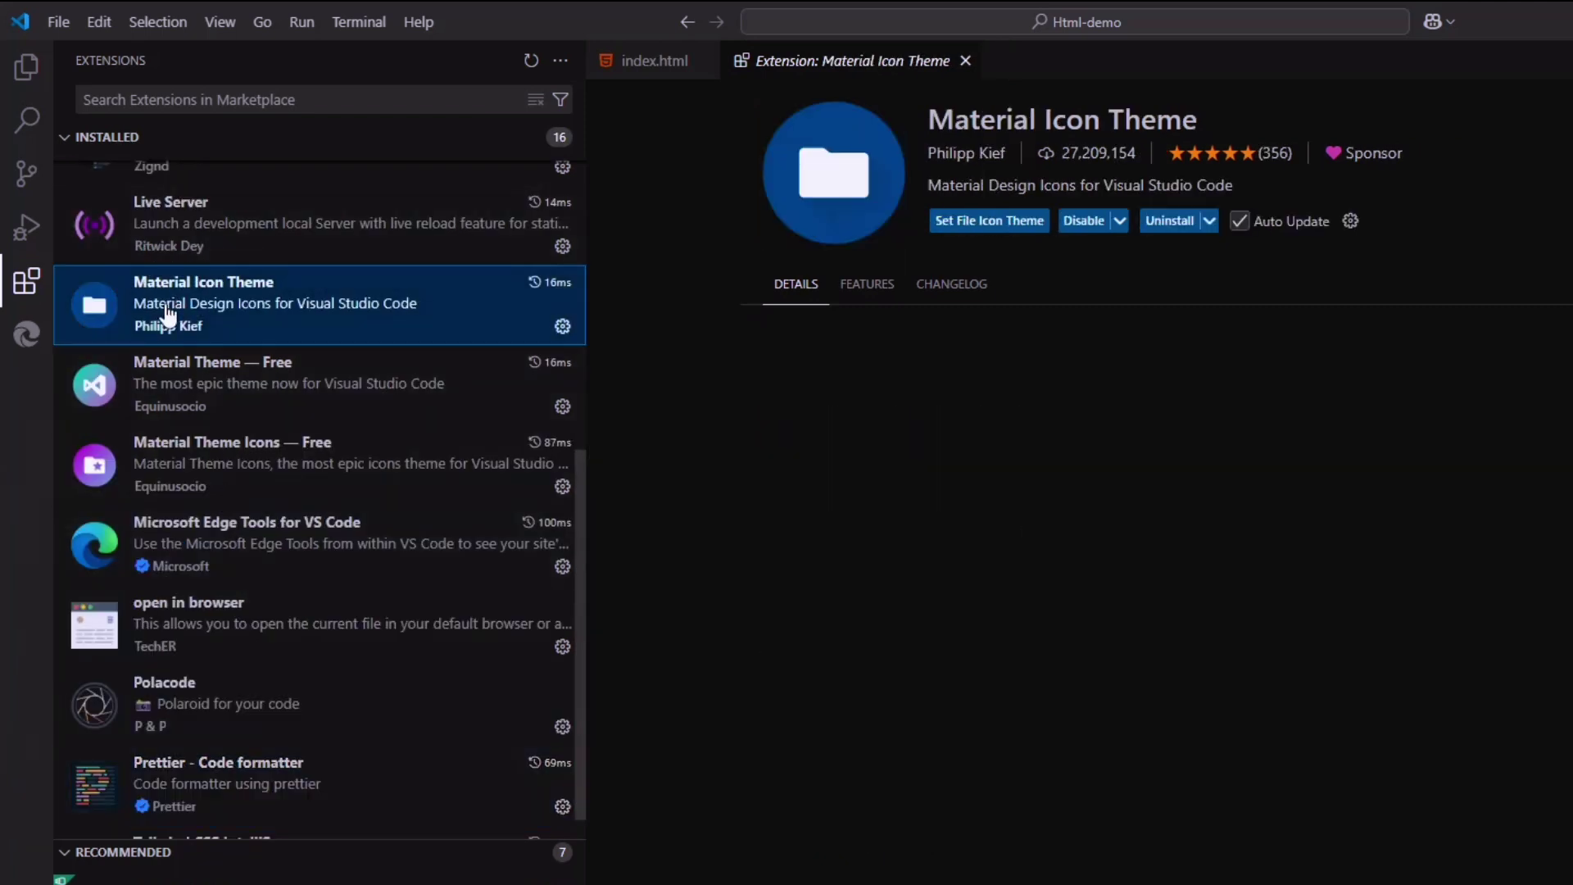
left_click(176, 262)
scroll(220, 490, "up", 2)
scroll(214, 479, "up", 1)
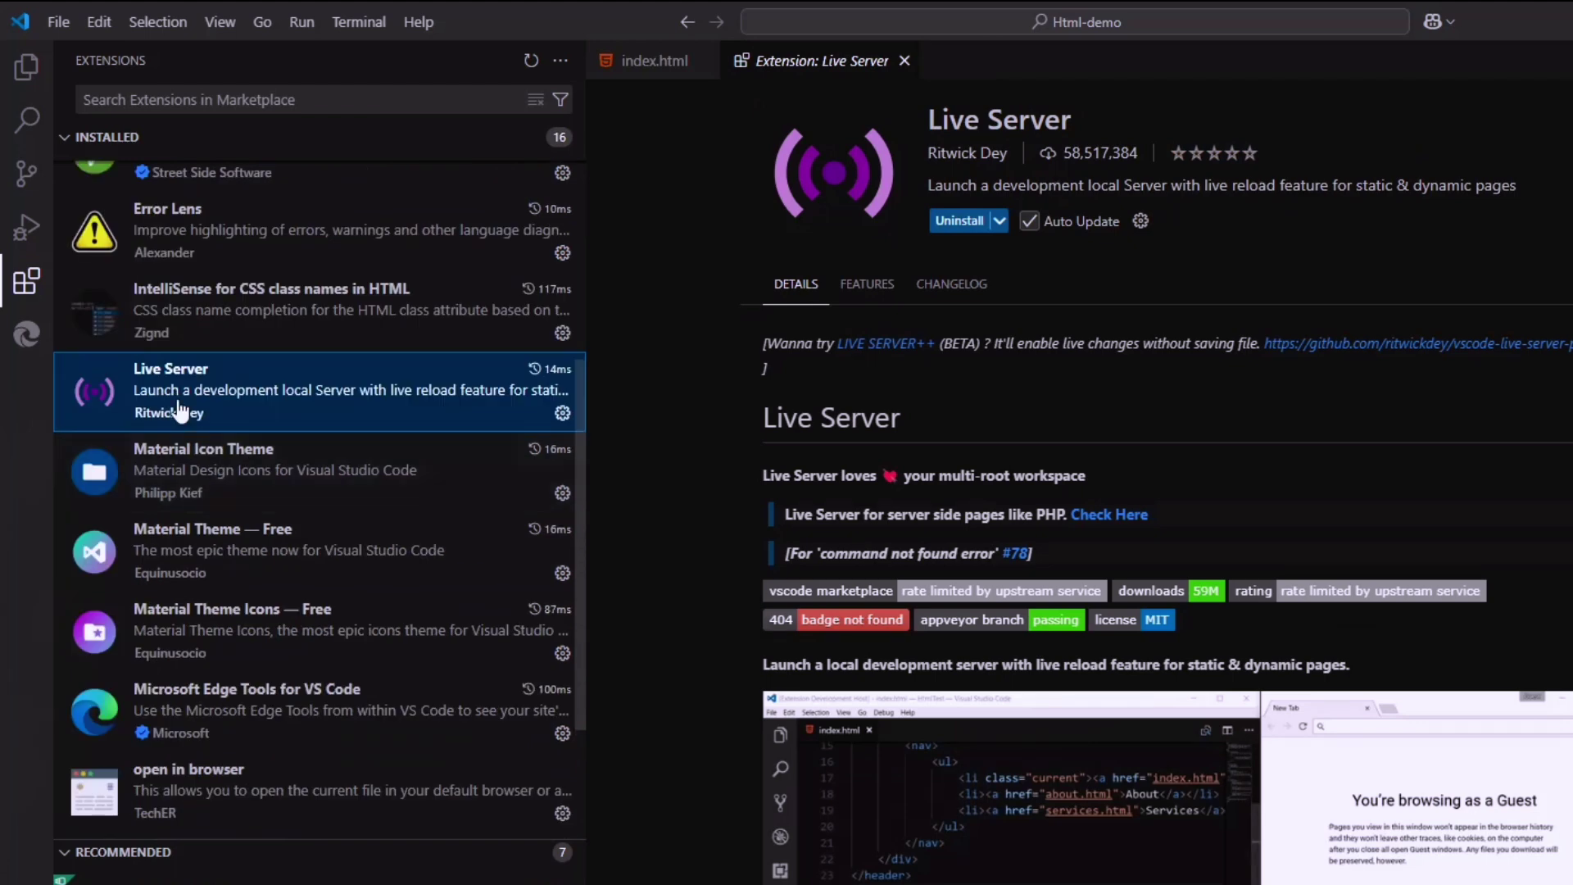
left_click(180, 344)
scroll(172, 434, "up", 2)
left_click(176, 313)
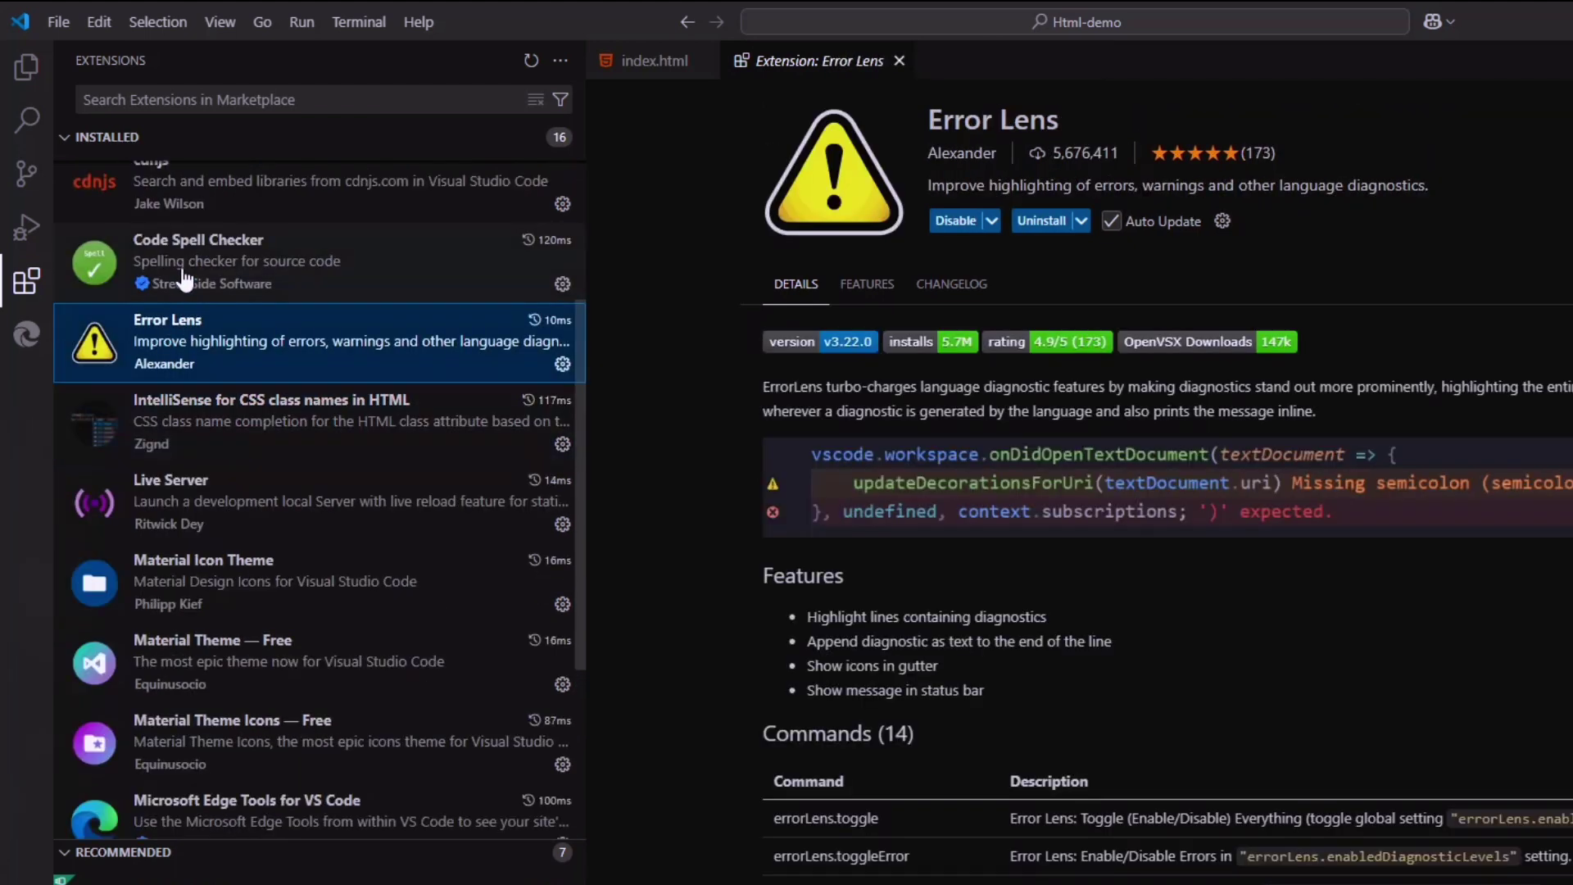
left_click(181, 280)
scroll(180, 385, "up", 5)
left_click(176, 266)
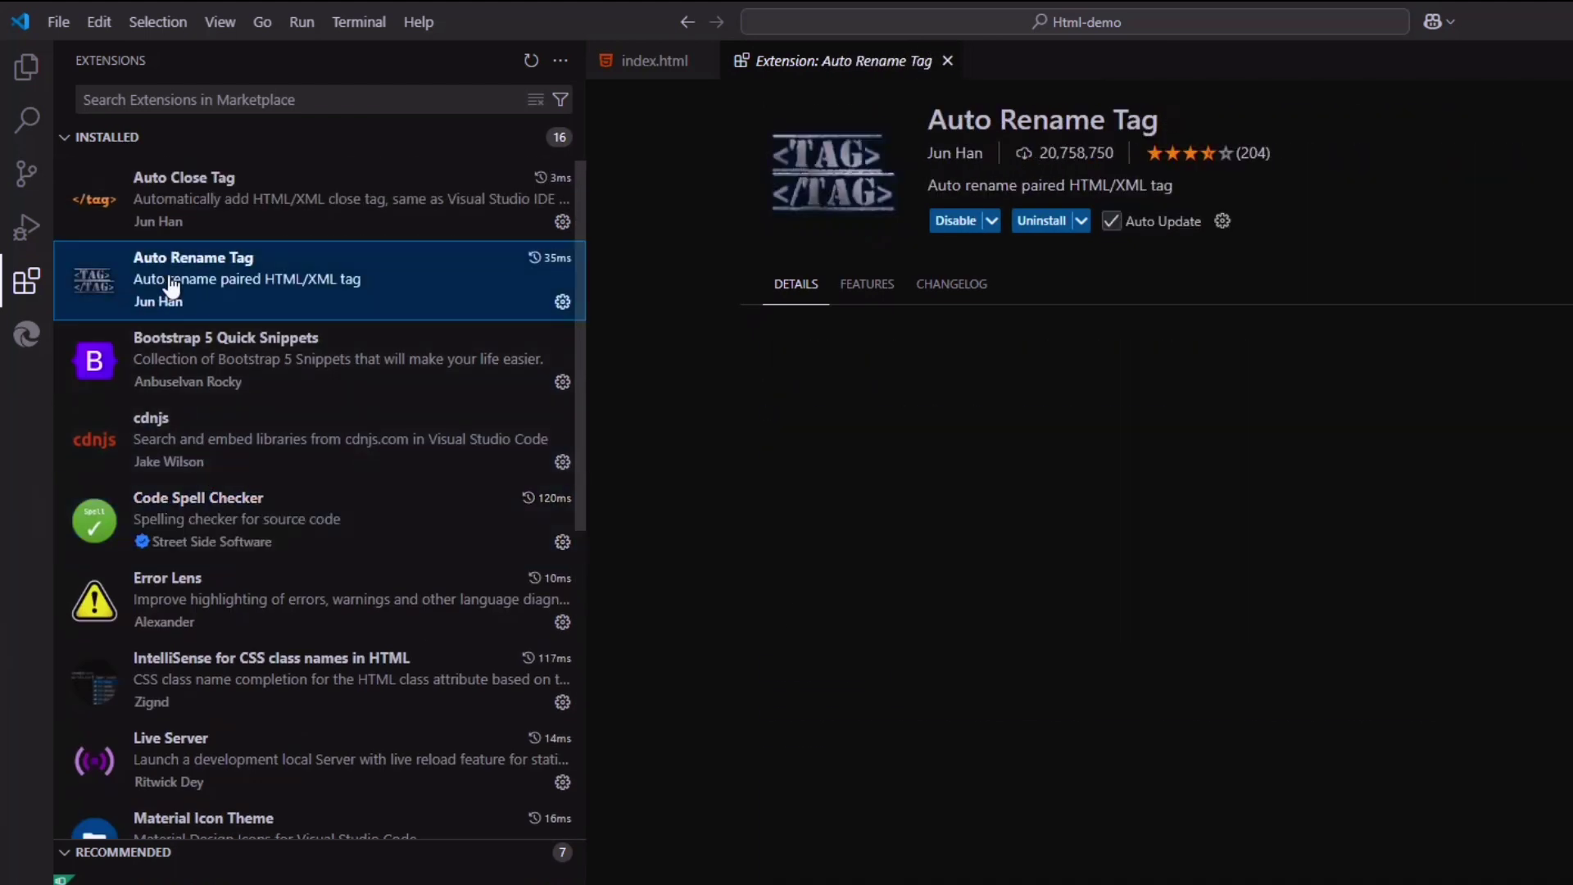
left_click(190, 217)
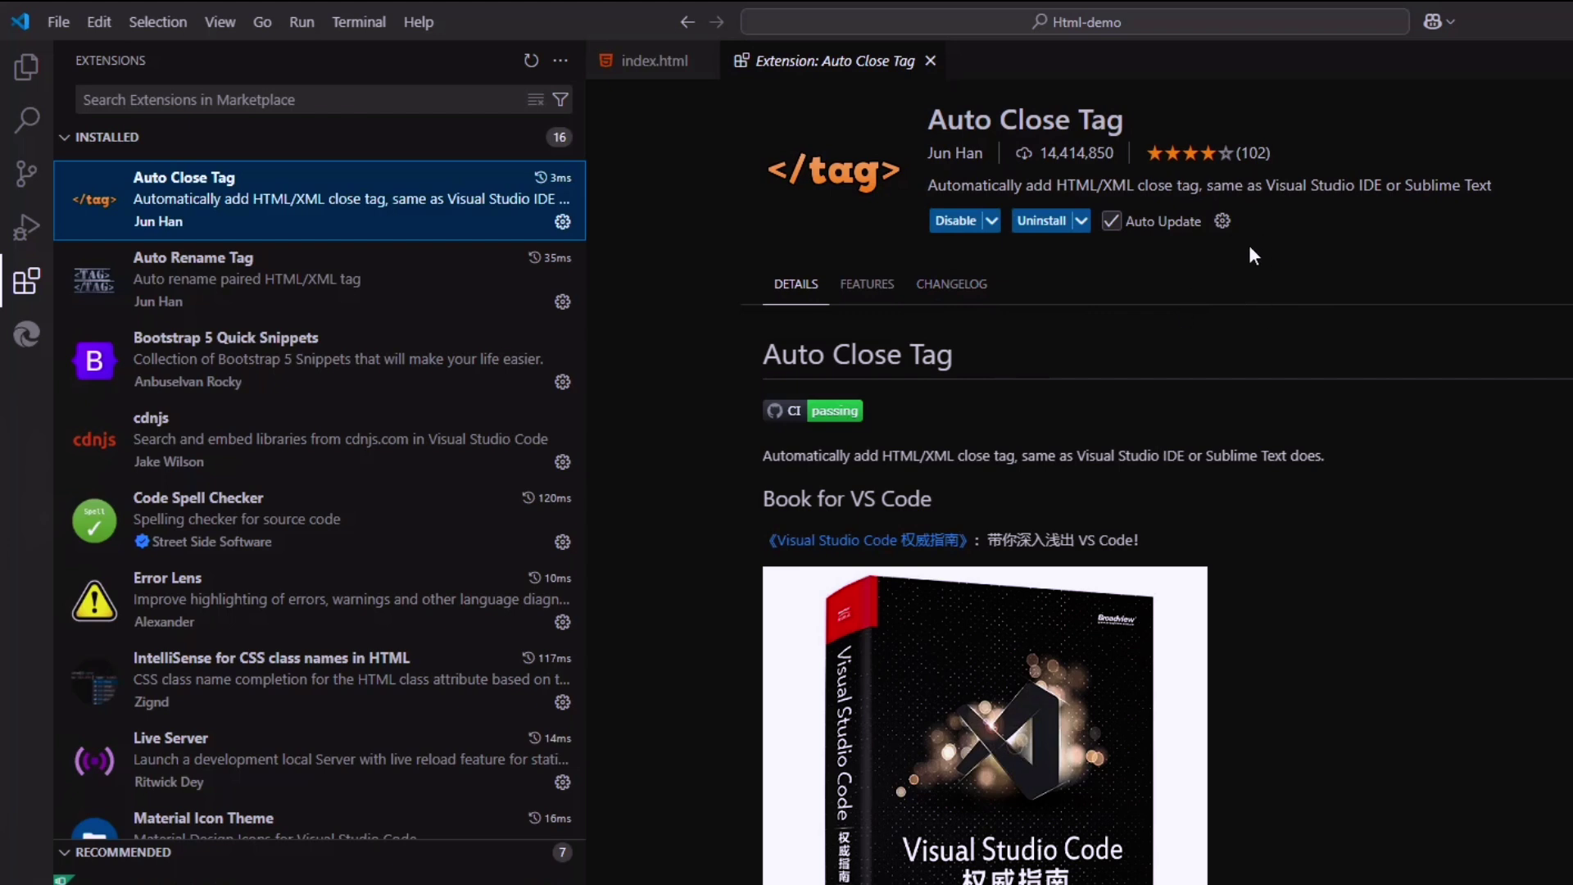
left_click_drag(585, 270, 615, 270)
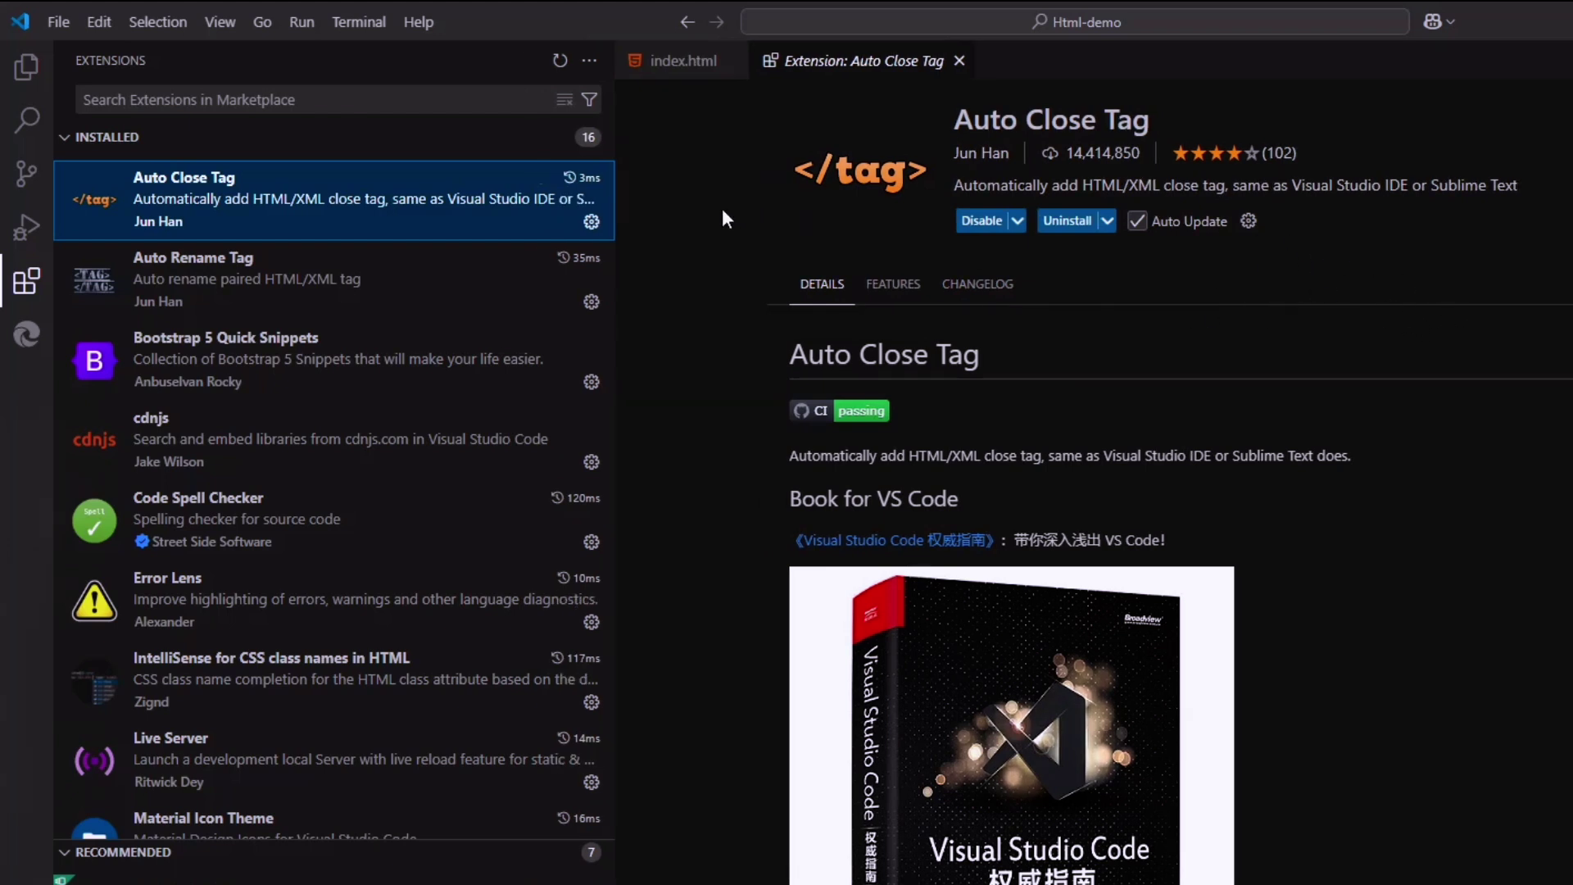
Close the Auto Close Tag page, return to the file explorer and hide the side bar.
left_click(960, 62)
left_click(27, 67)
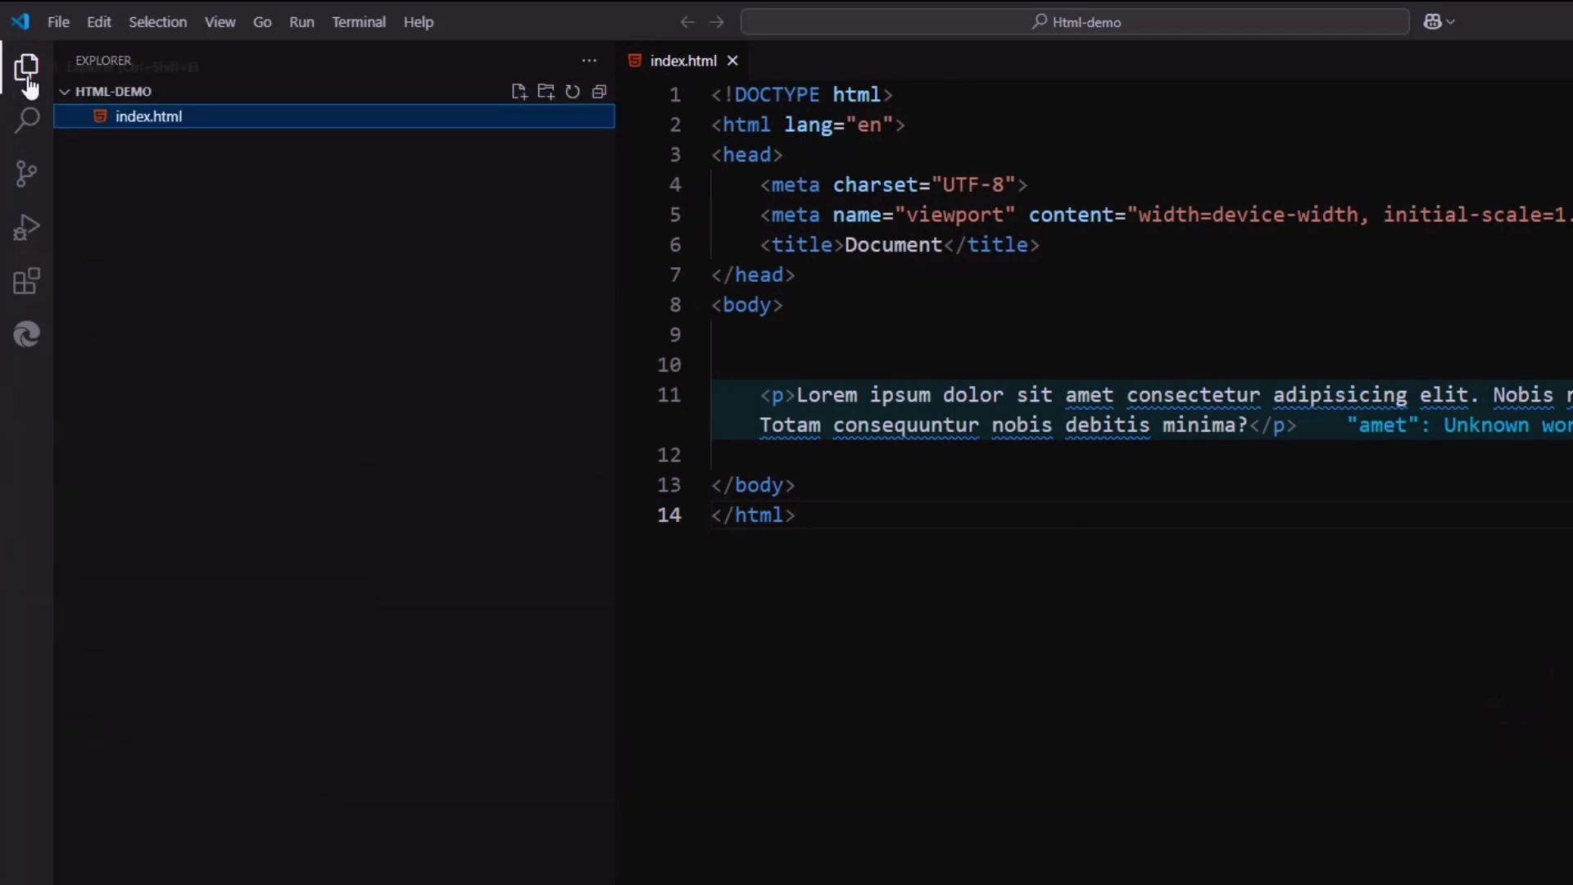
left_click(26, 67)
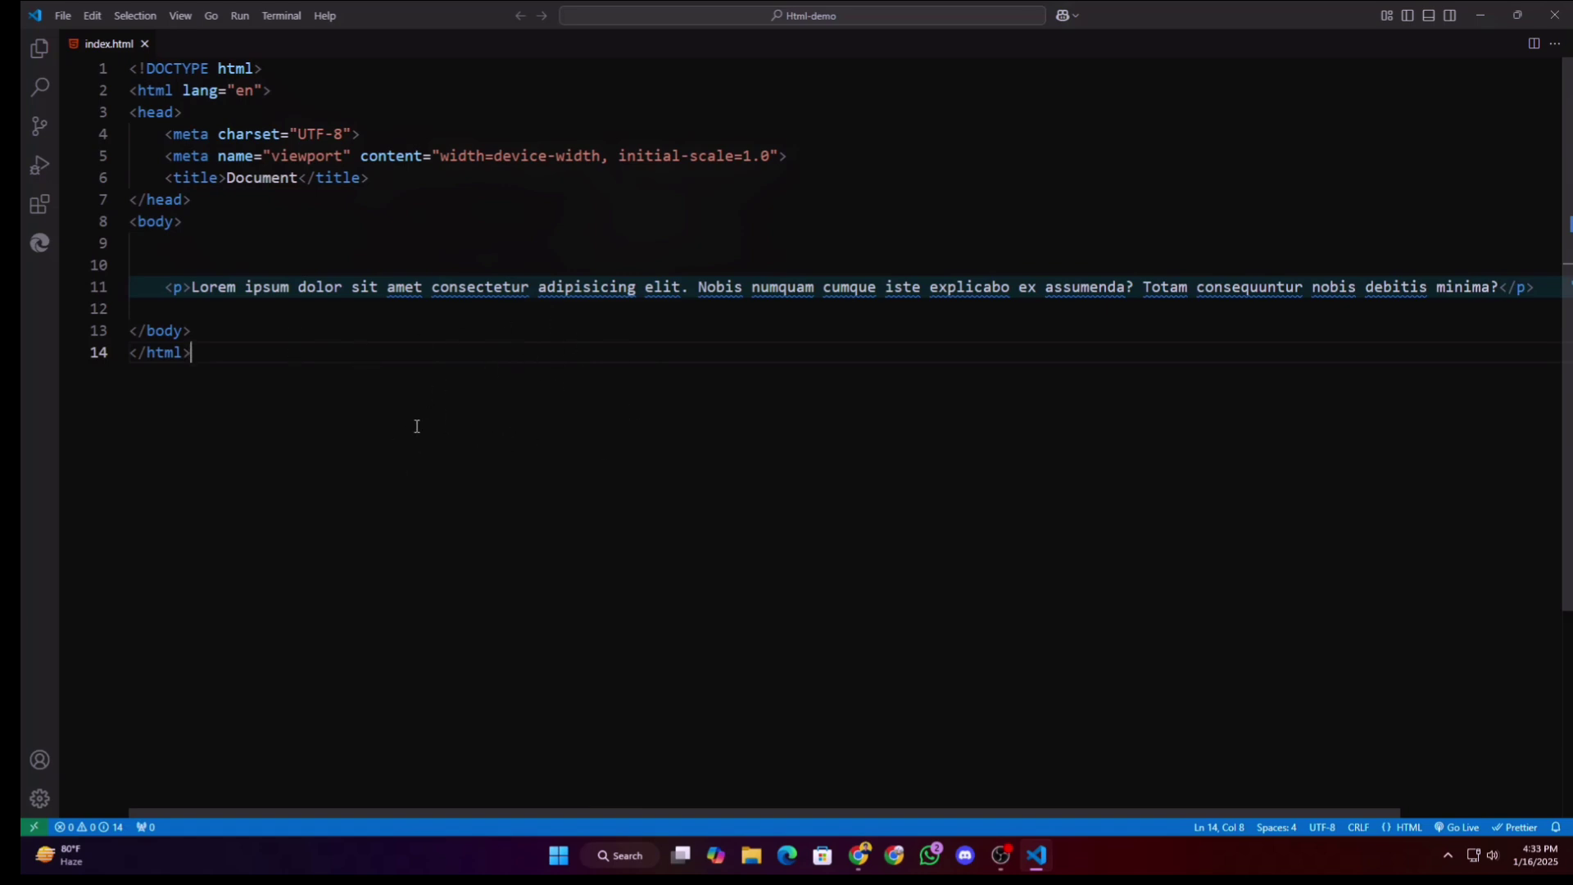
Open index.html with Live Server and check the lorem paragraph in the browser.
right_click(415, 377)
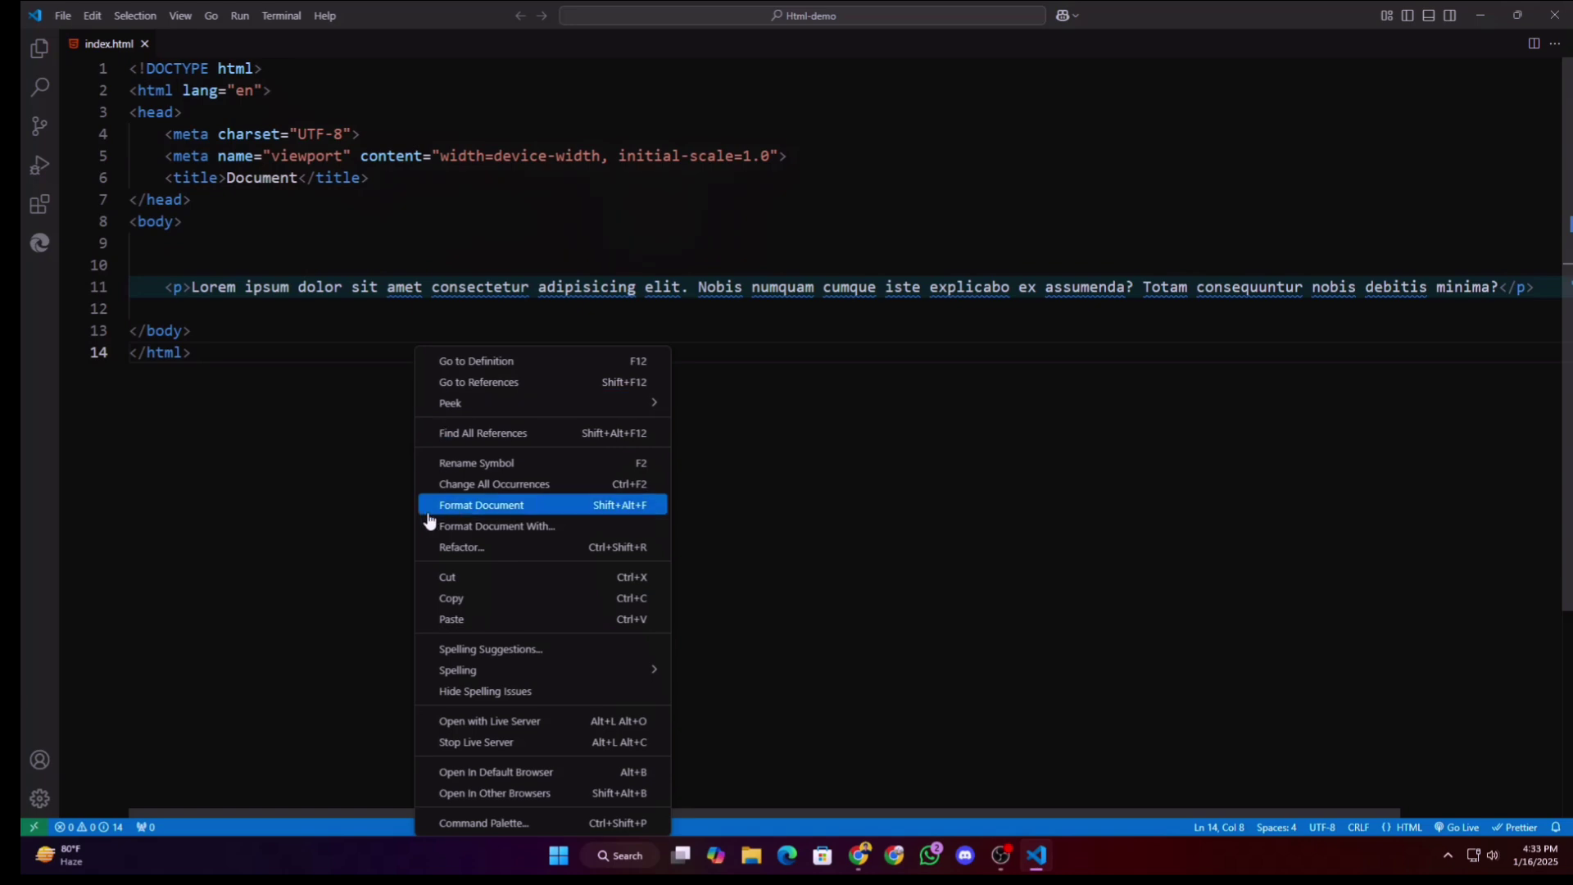
left_click(488, 721)
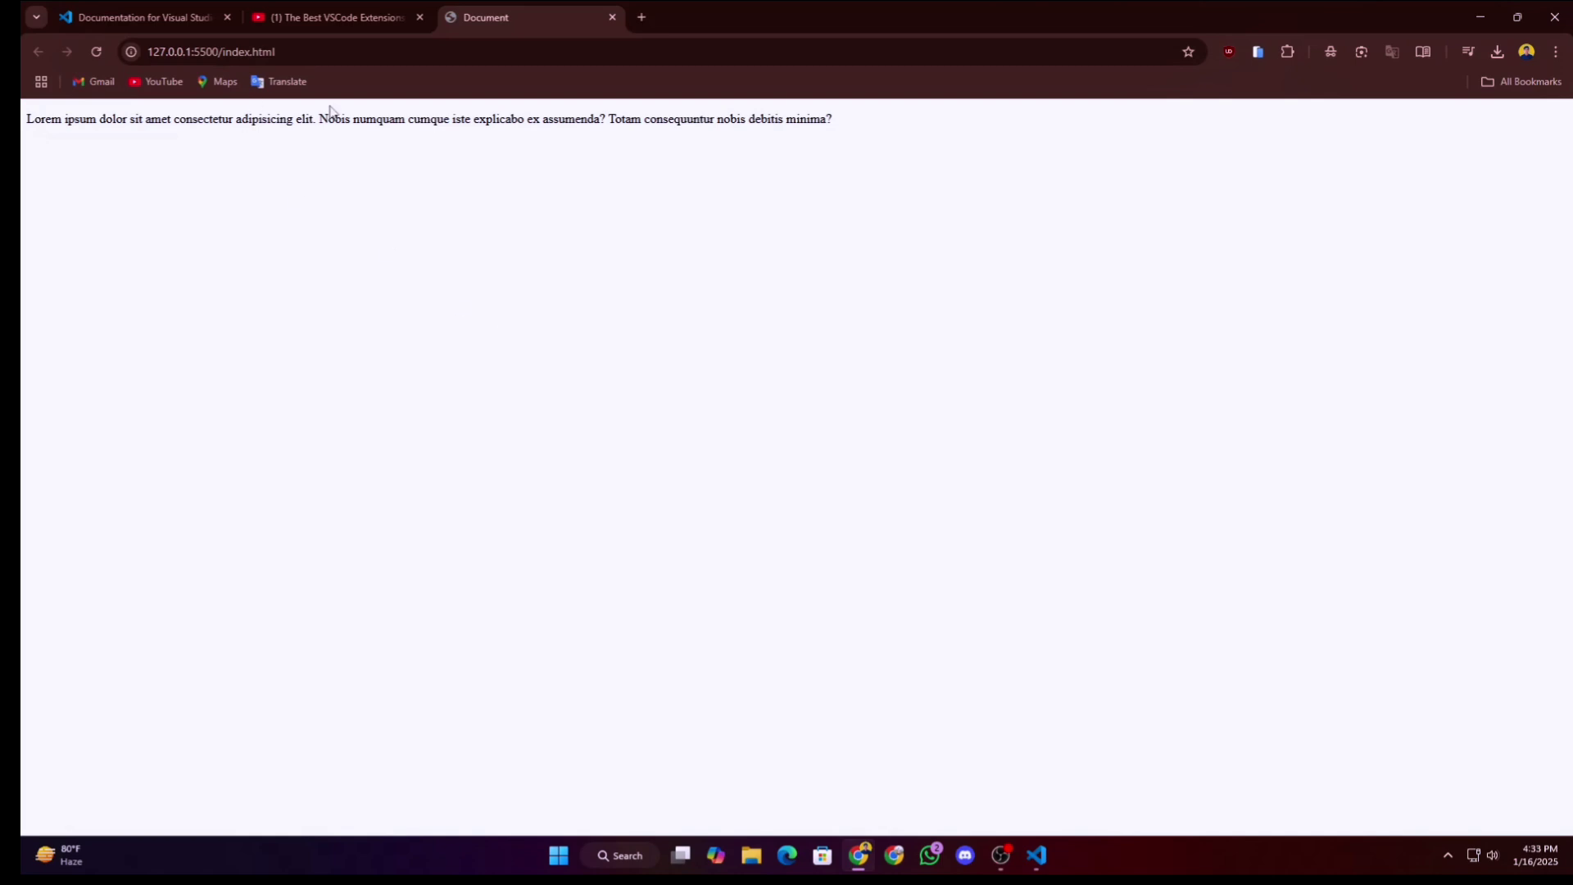
left_click_drag(26, 120, 930, 120)
left_click(762, 237)
left_click_drag(41, 119, 708, 248)
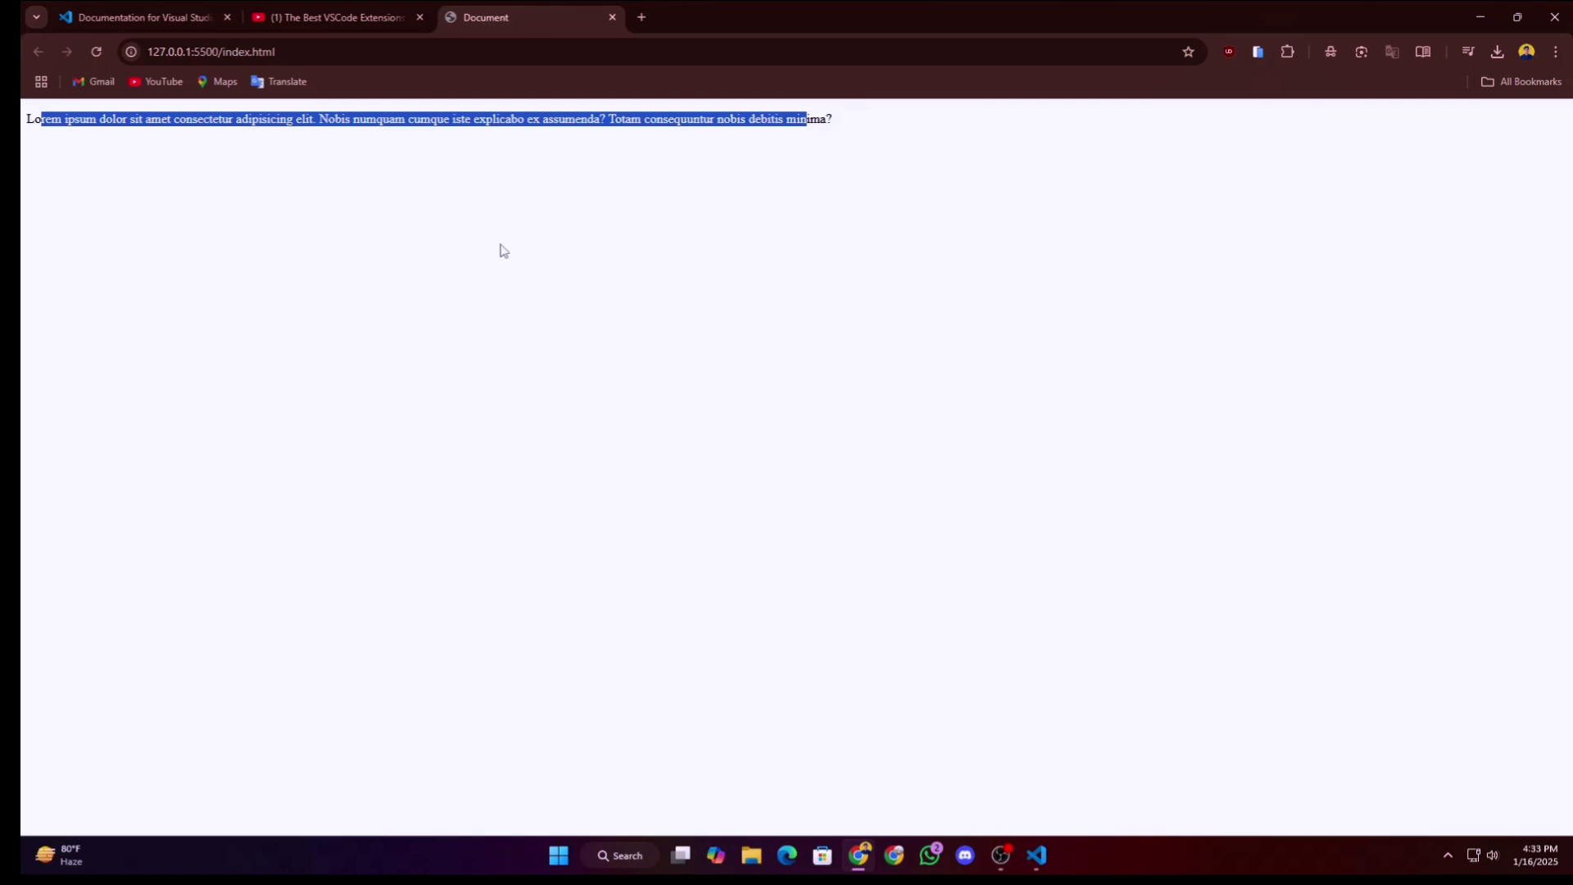
left_click(869, 127)
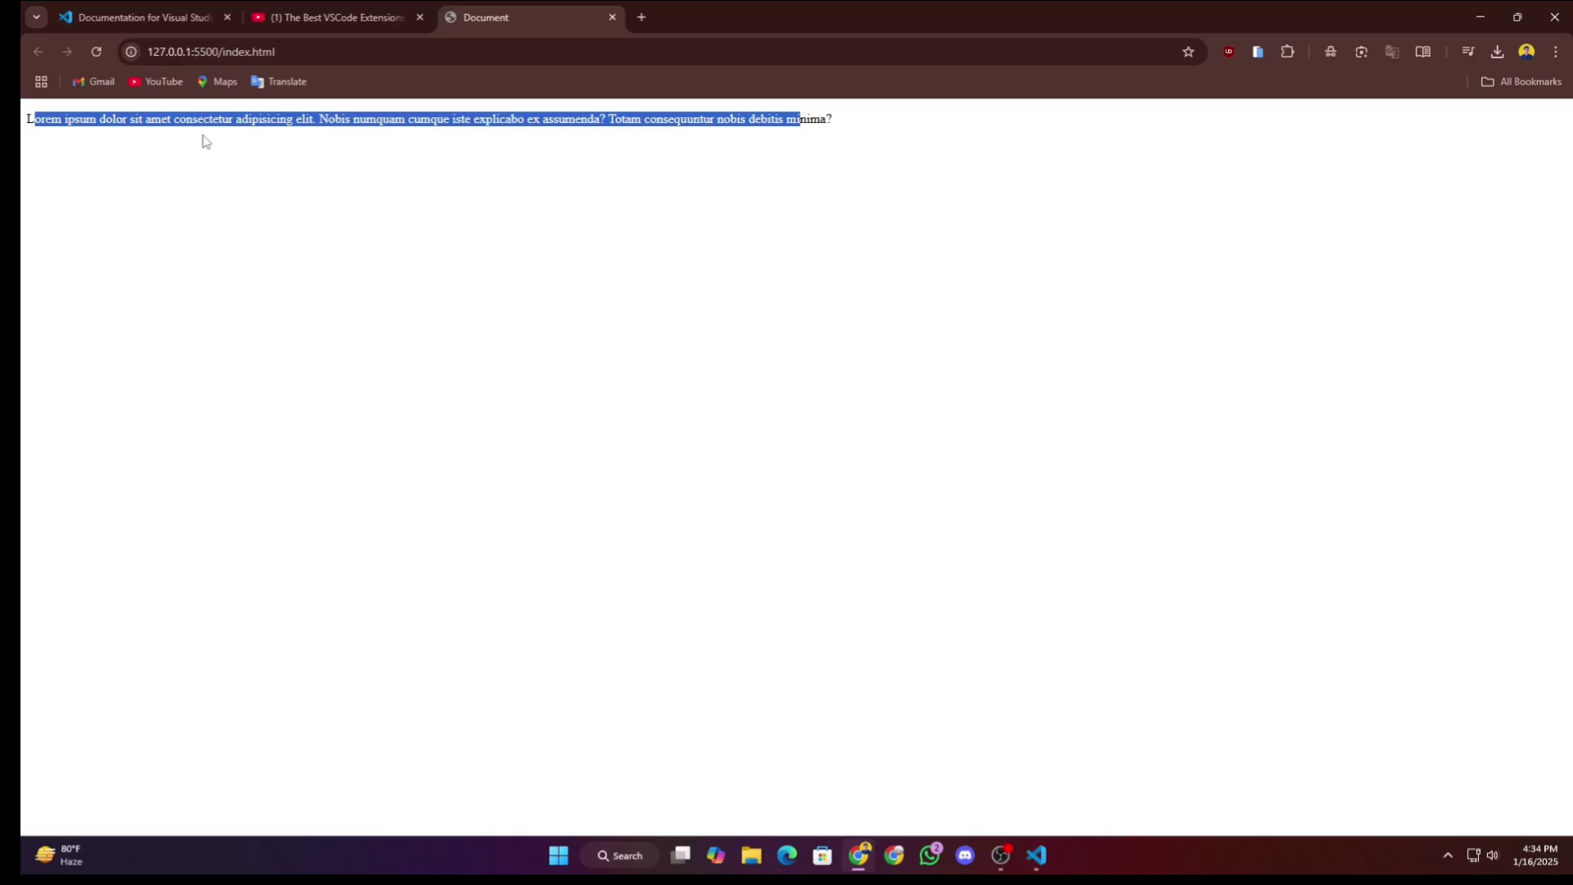